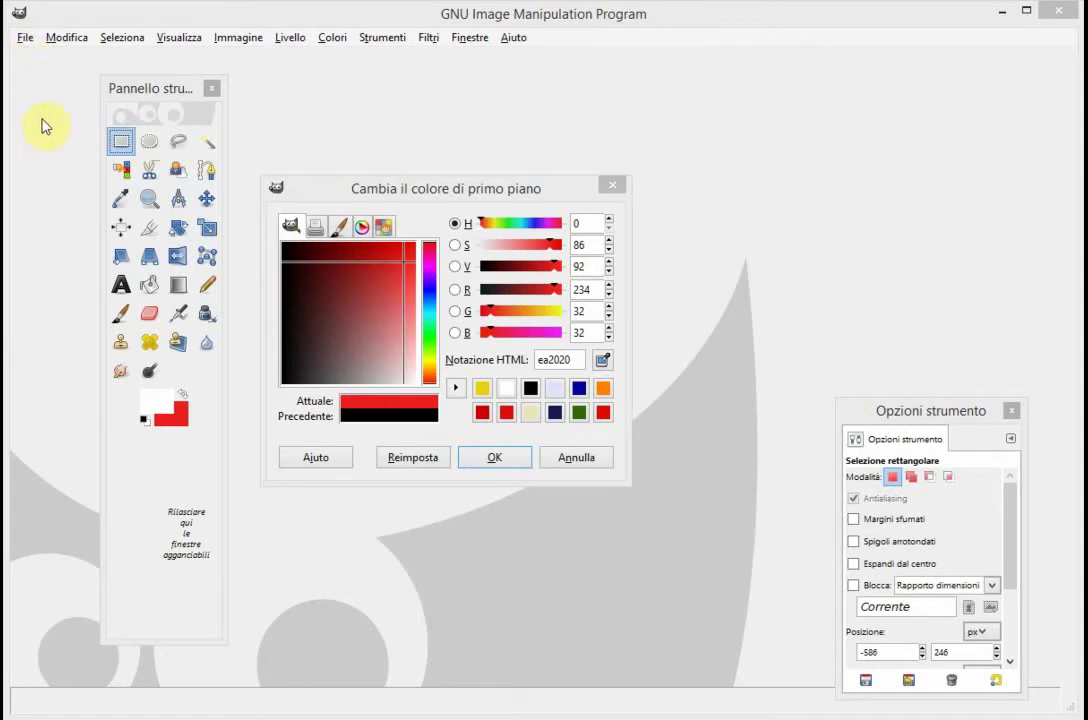
- Open pattern01.png via File > Apri and drag the colour and Tool Options windows aside
click(24, 40)
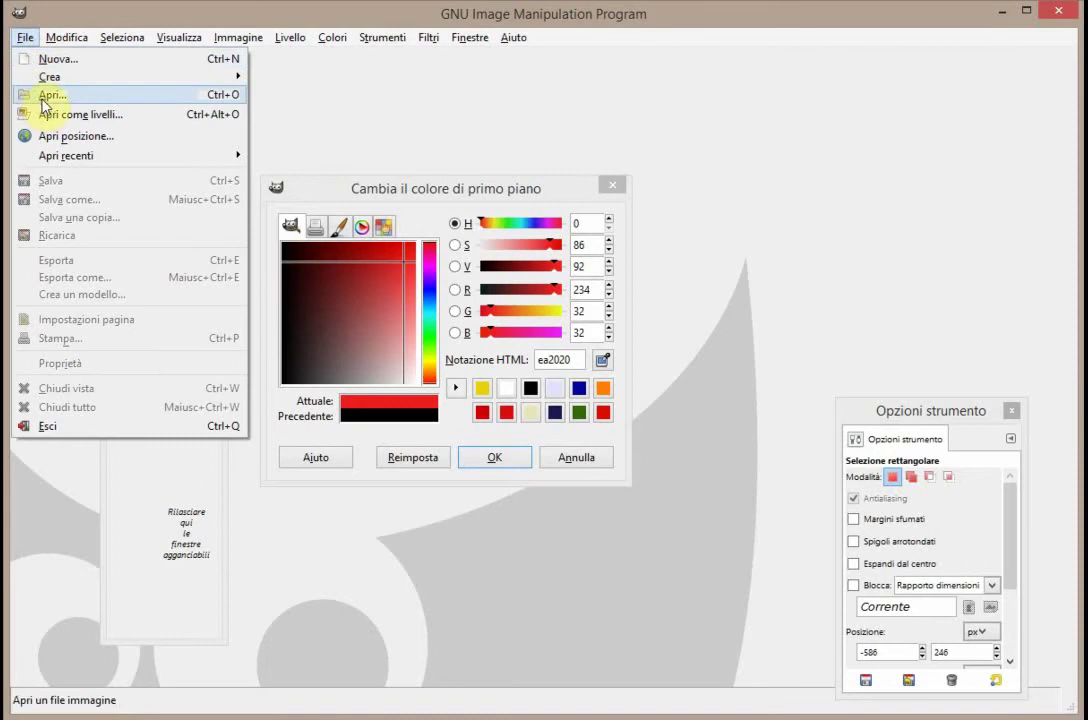
click(42, 100)
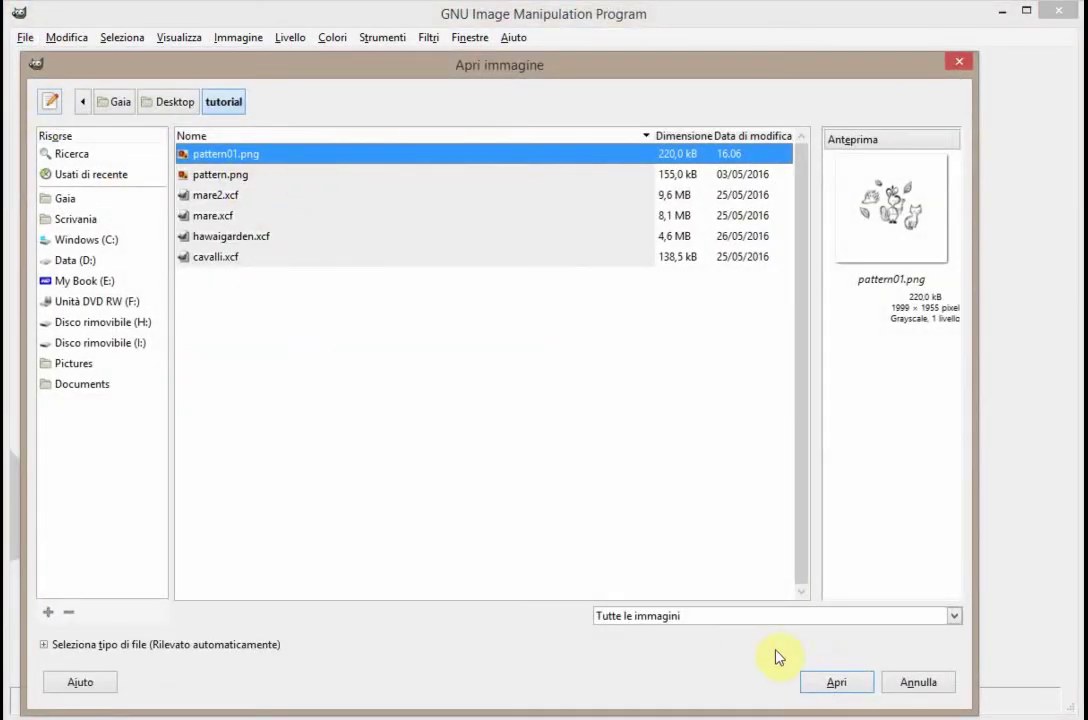
click(812, 683)
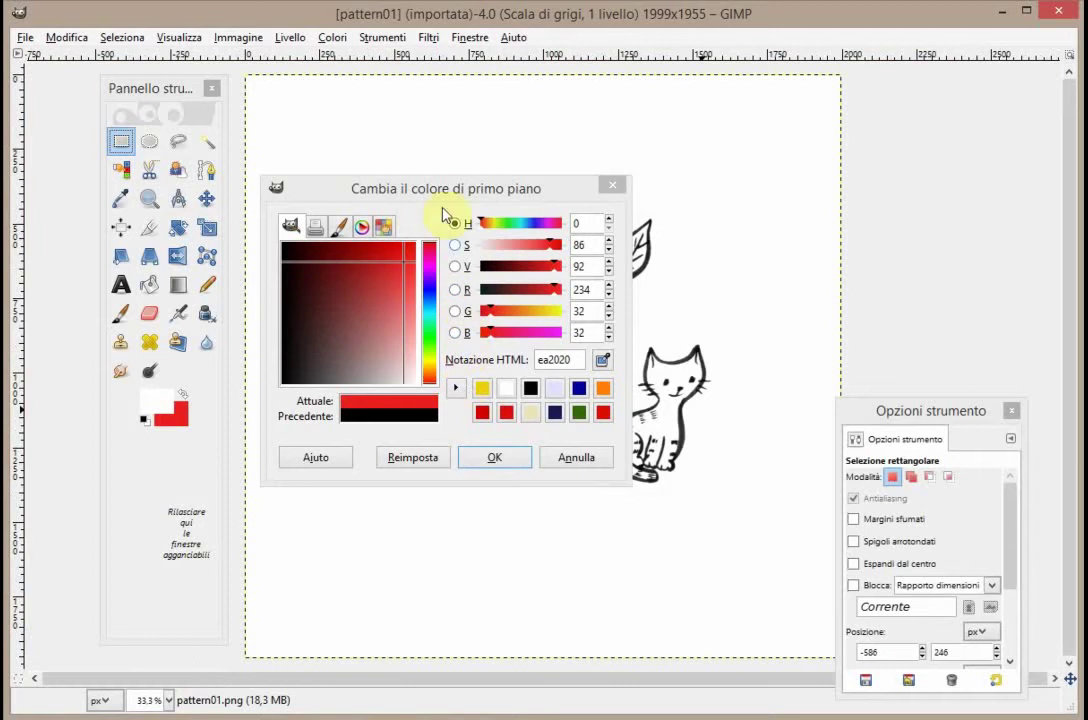
drag(490, 205, 797, 110)
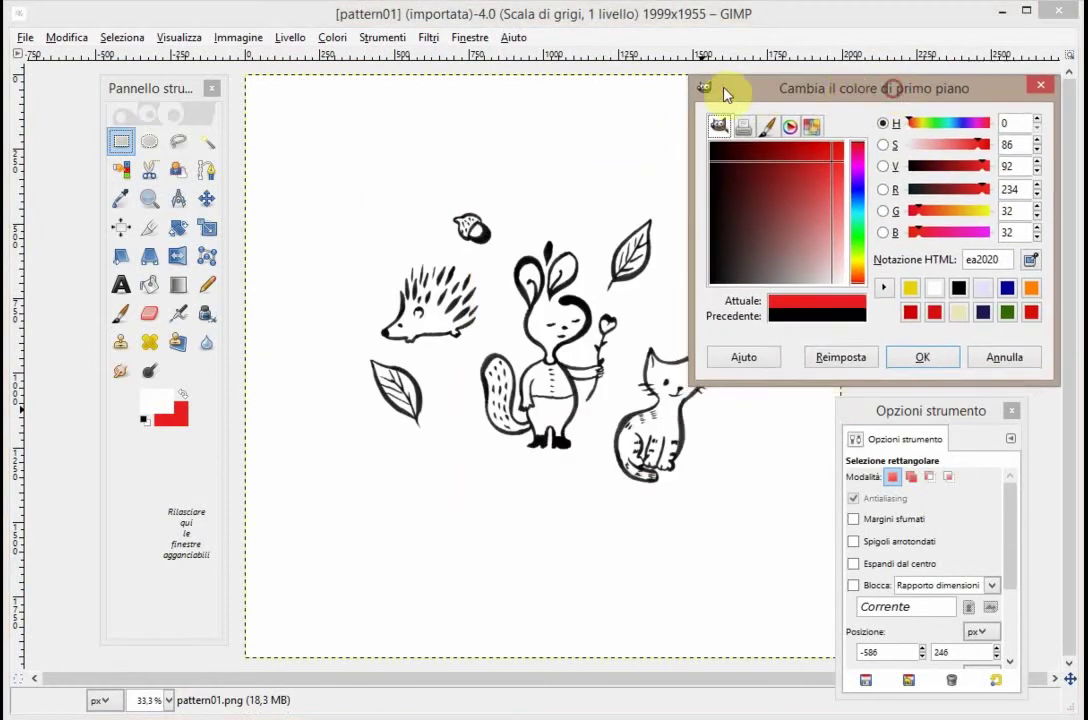
drag(855, 413, 786, 430)
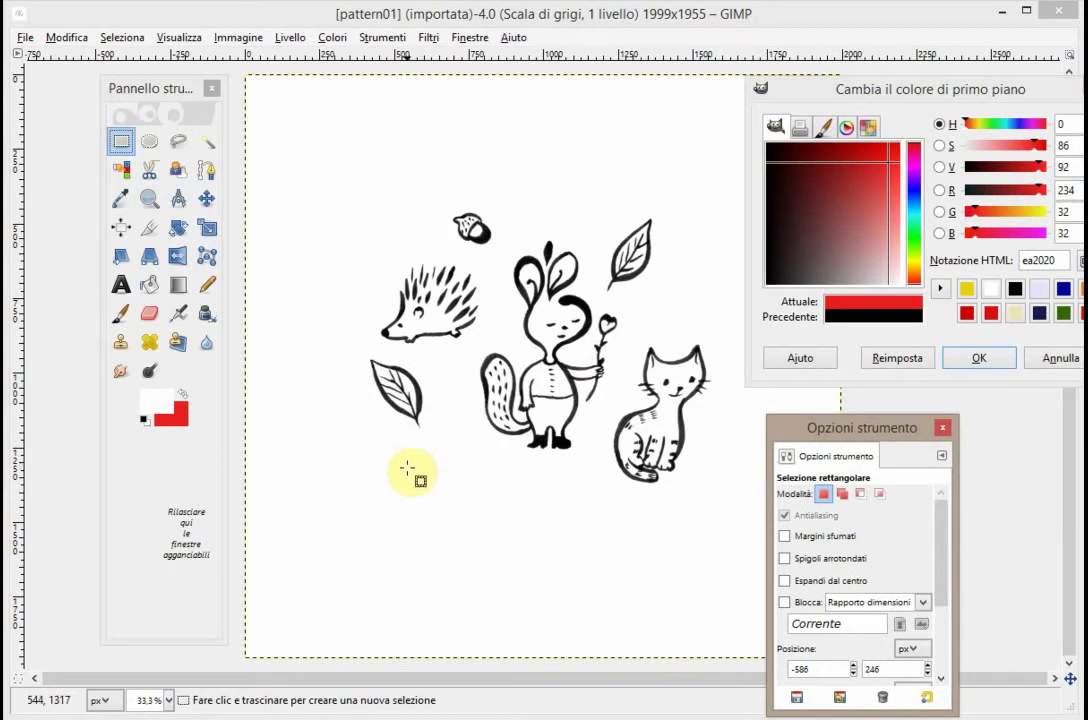
click(240, 38)
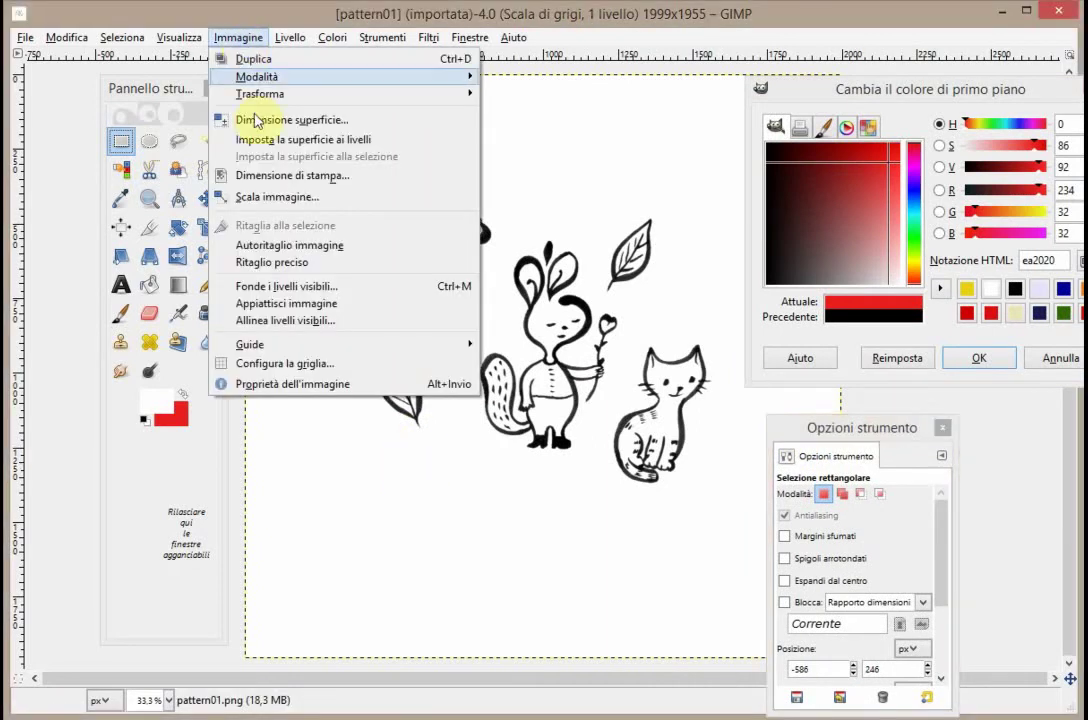
click(264, 198)
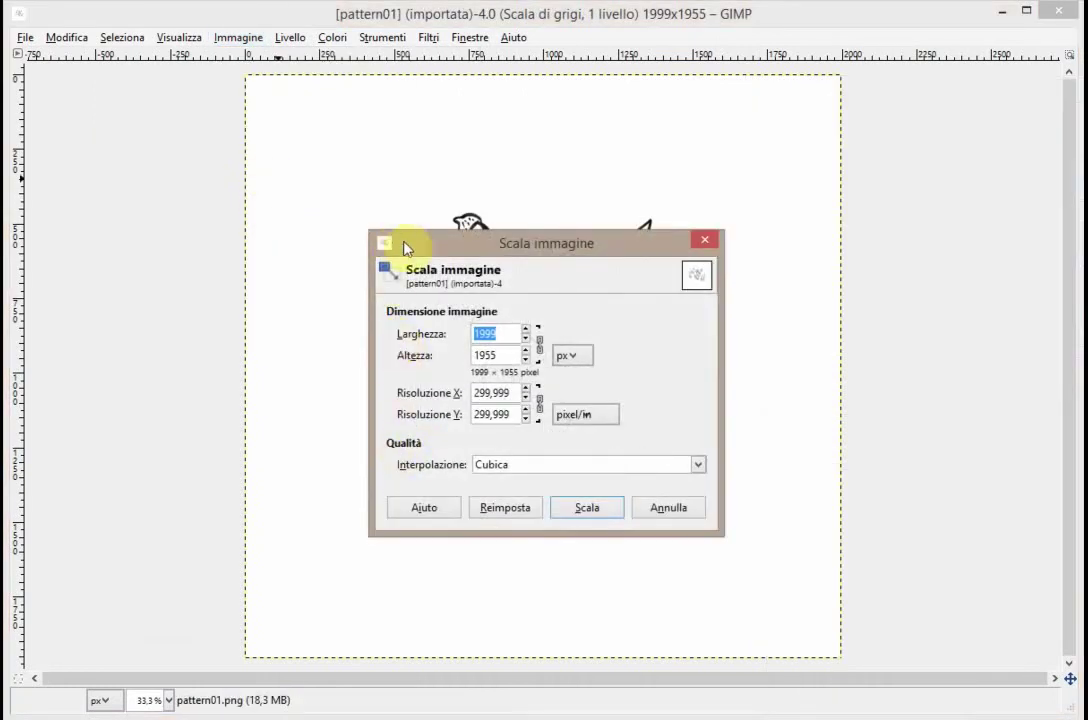
drag(418, 245, 757, 182)
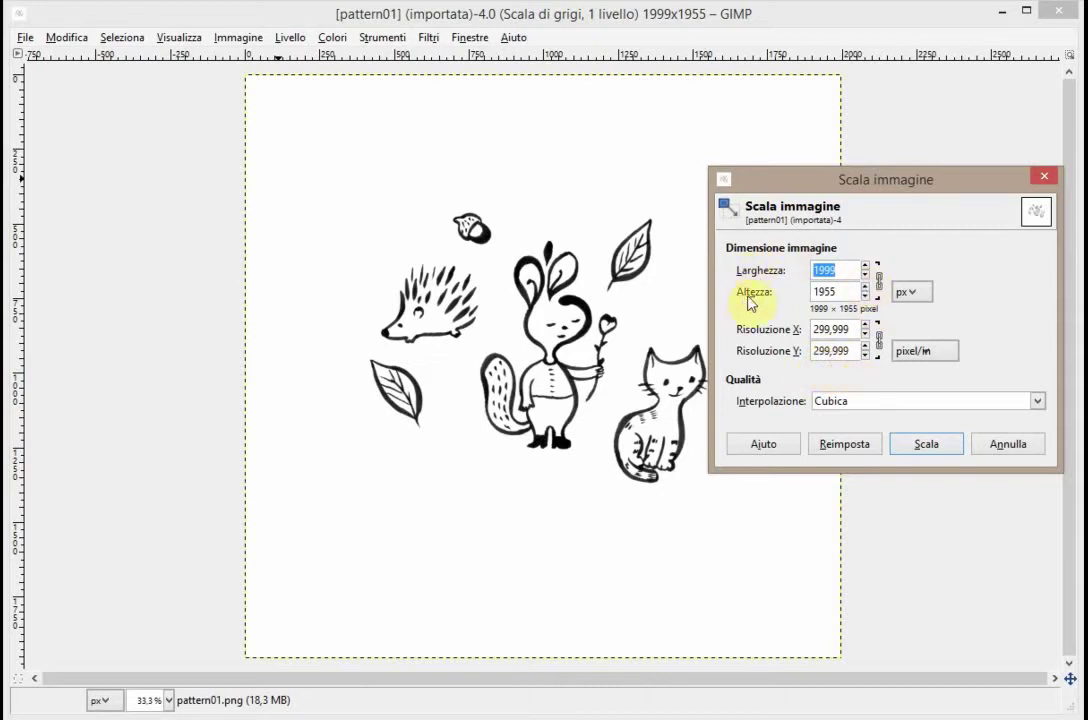
click(918, 295)
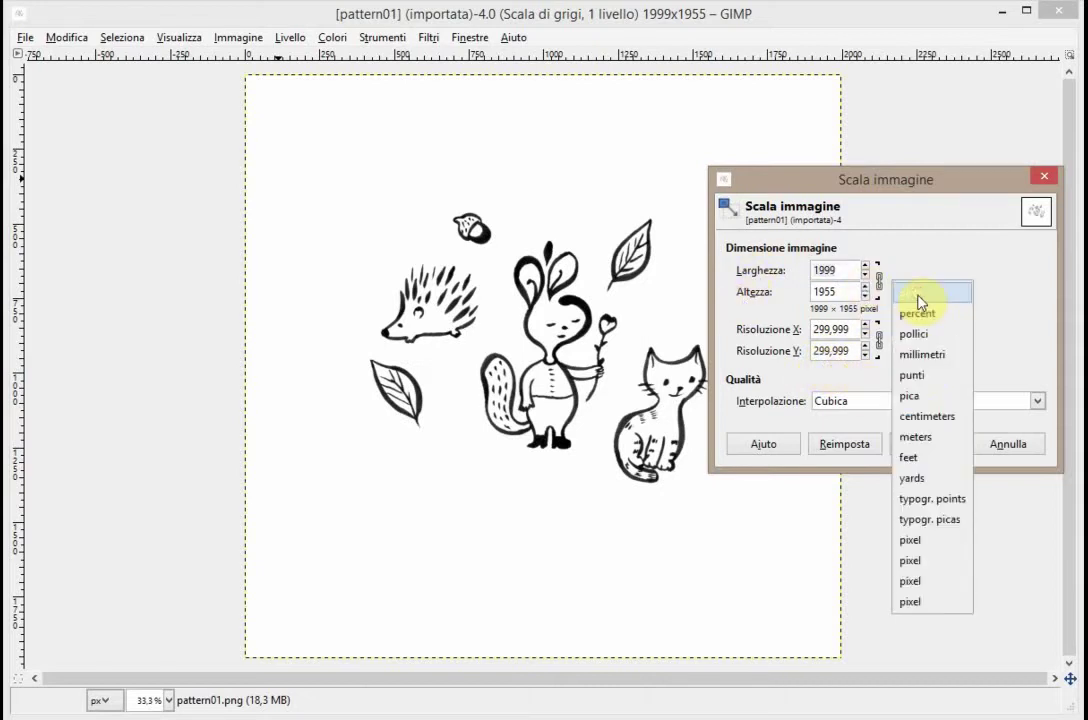
click(915, 416)
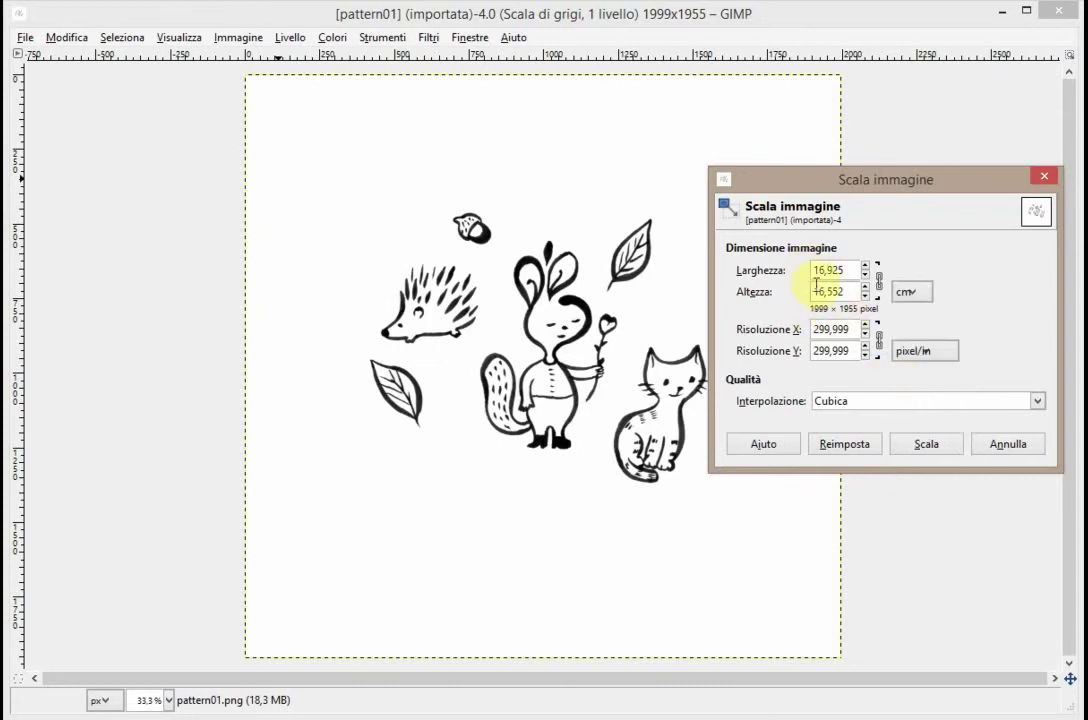
click(915, 294)
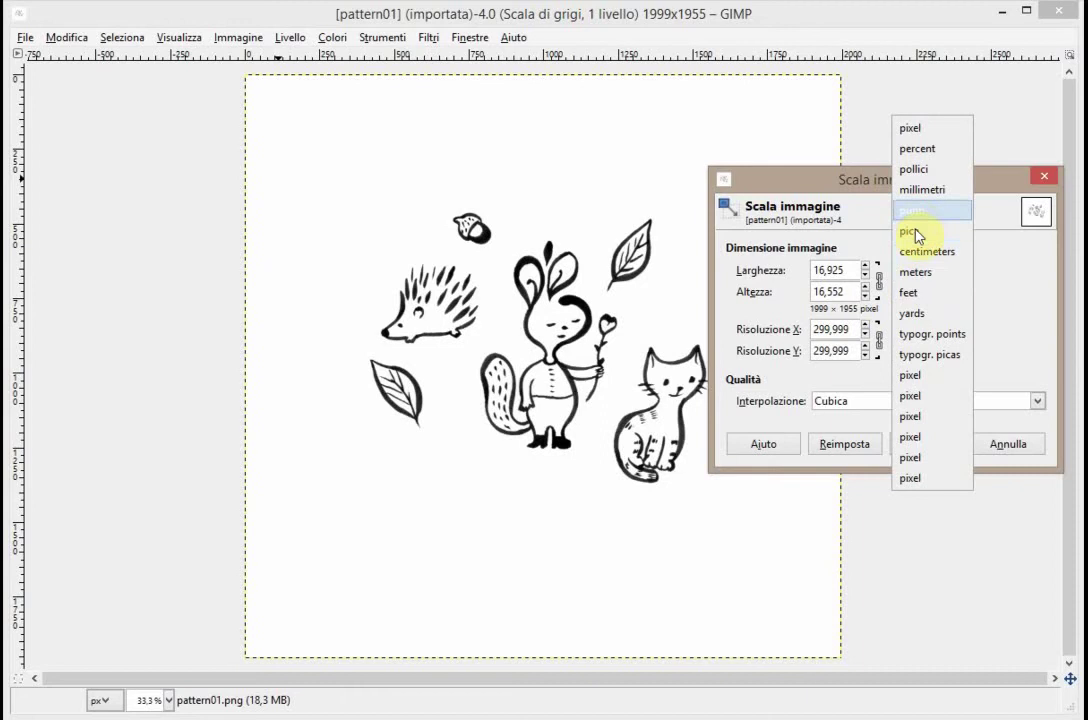
click(916, 256)
click(997, 442)
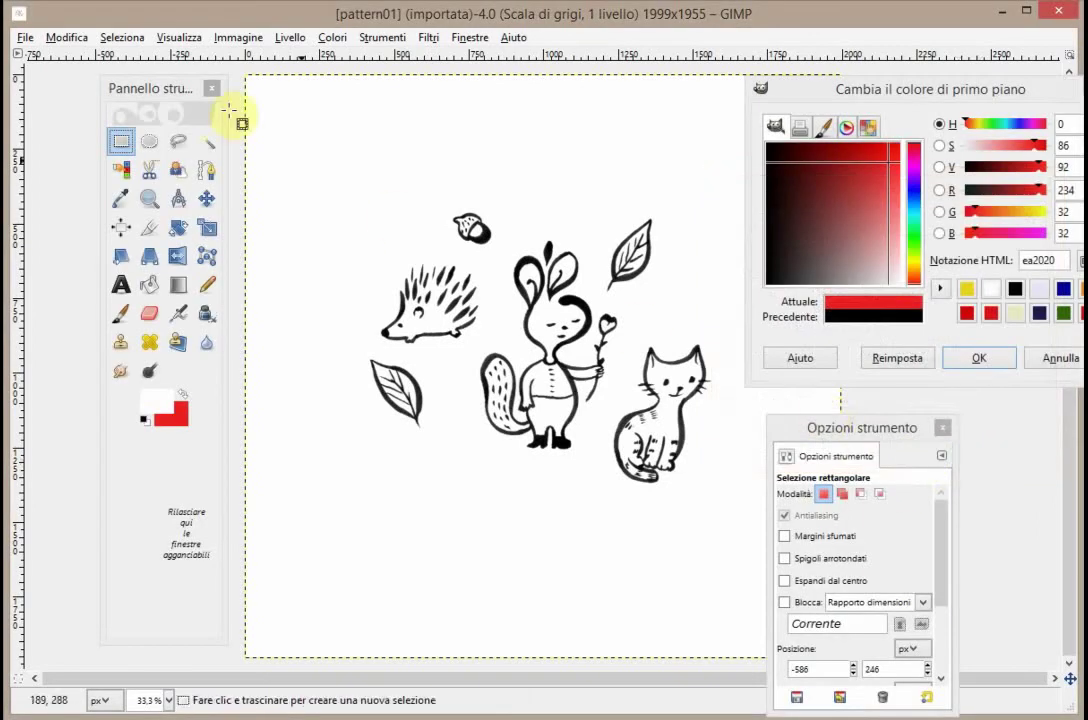
- Switch the pattern01 image from grayscale to RGB via Immagine > Modalità > RGB
click(237, 40)
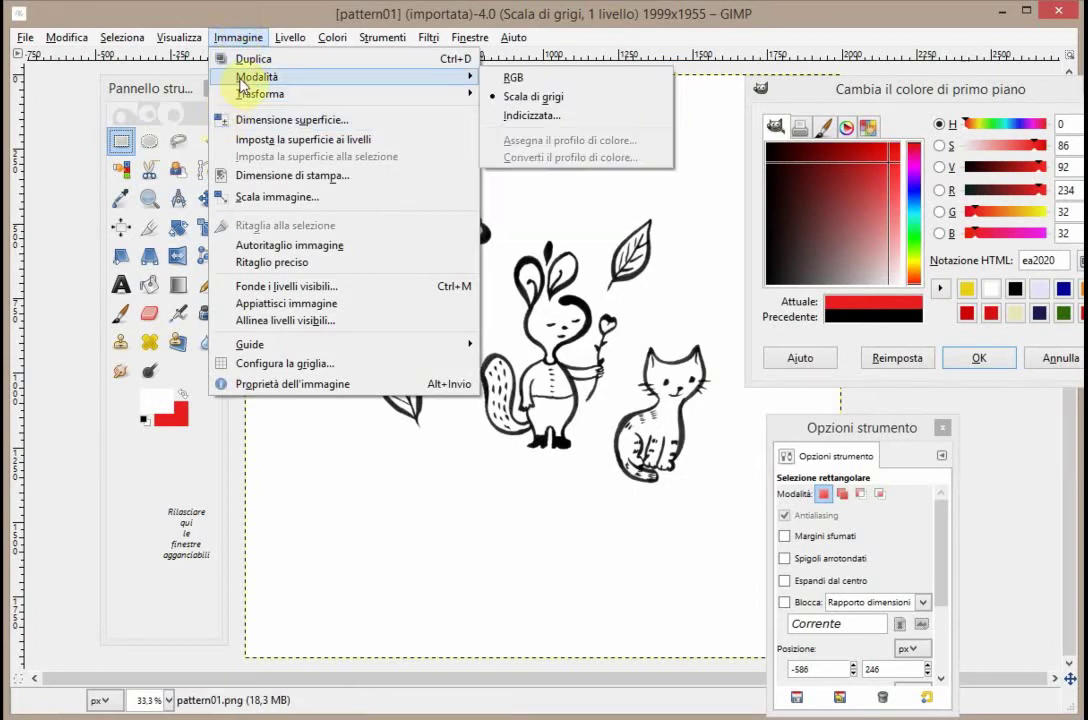
mouse_move(257, 77)
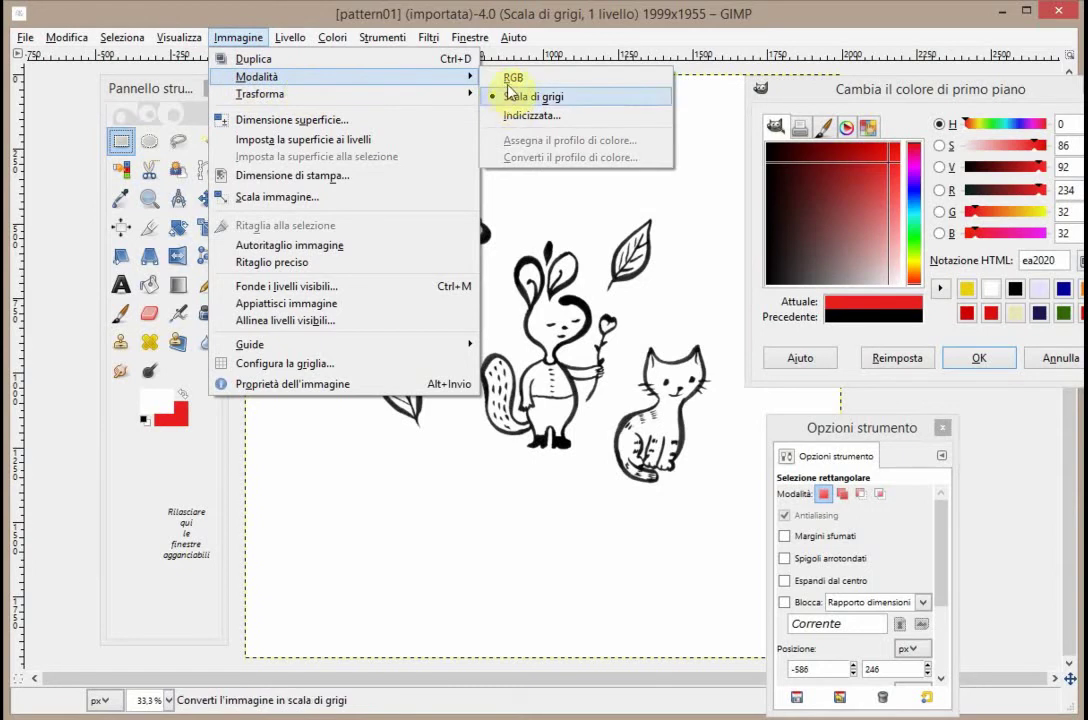
click(514, 84)
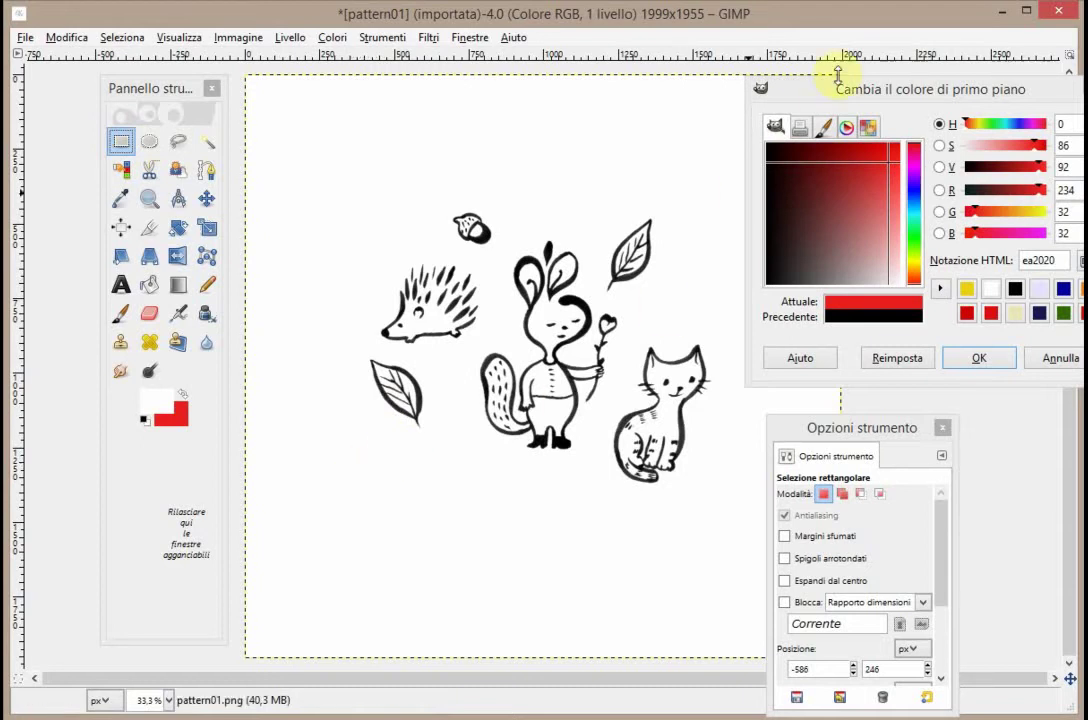
- Shift the colour dialog aside and dock the Livelli panel showing pattern01.png beside the canvas
mouse_move(818, 100)
mouse_down()
mouse_move(503, 459)
mouse_move(352, 469)
mouse_up()
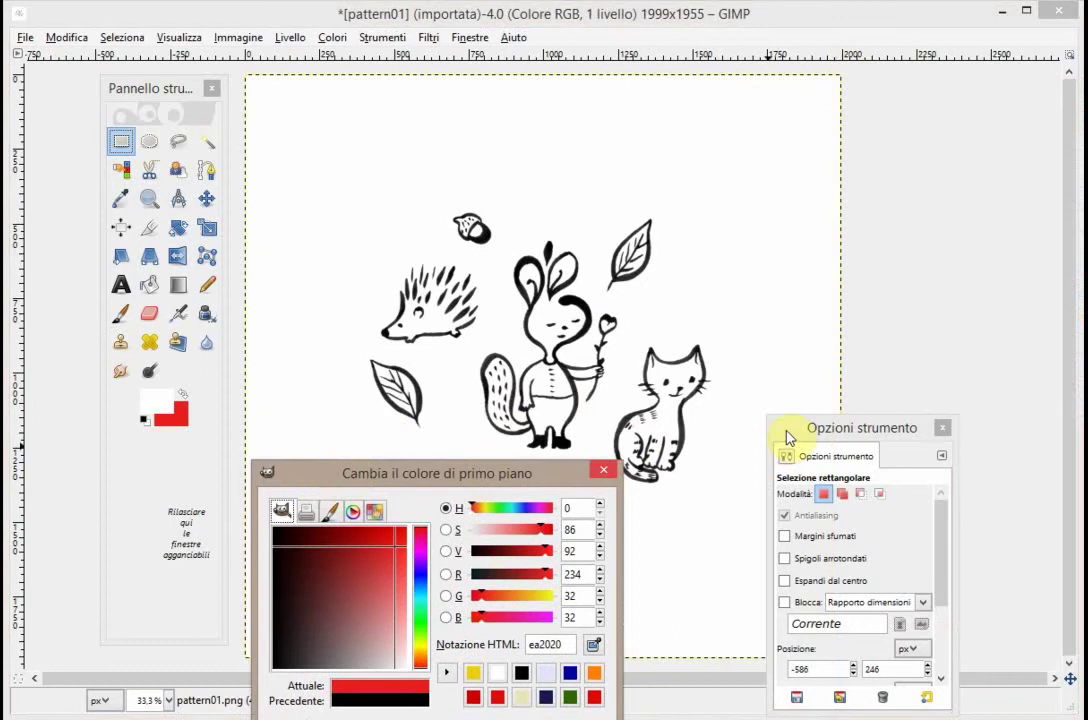
drag(782, 430, 849, 425)
drag(415, 479, 390, 511)
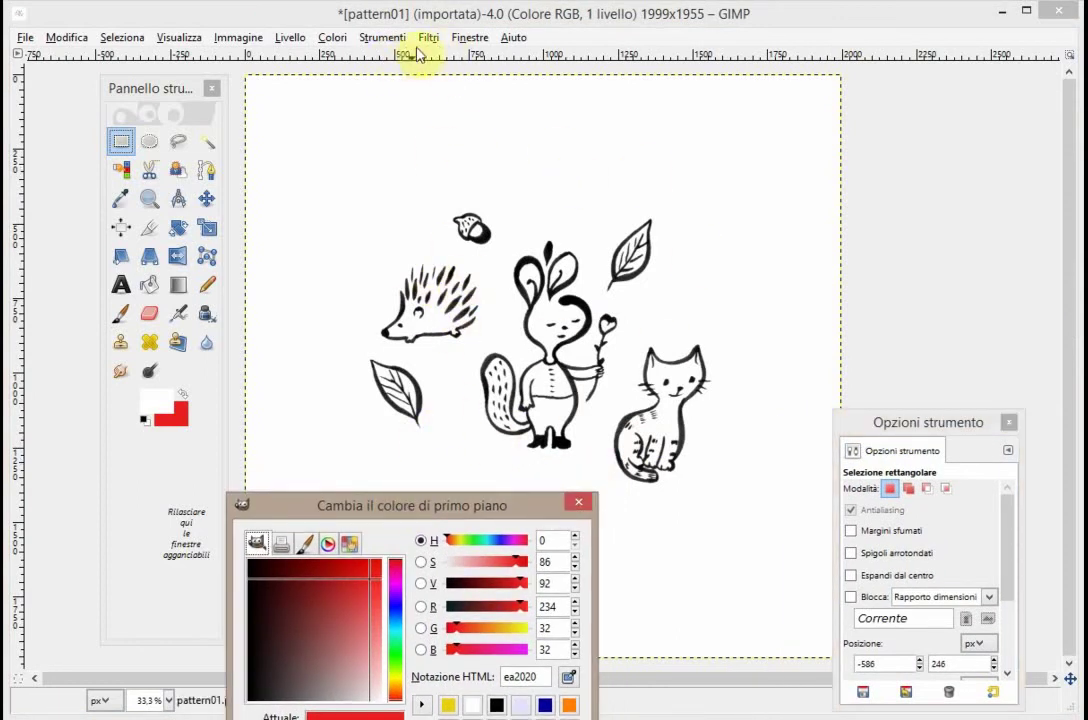
click(463, 40)
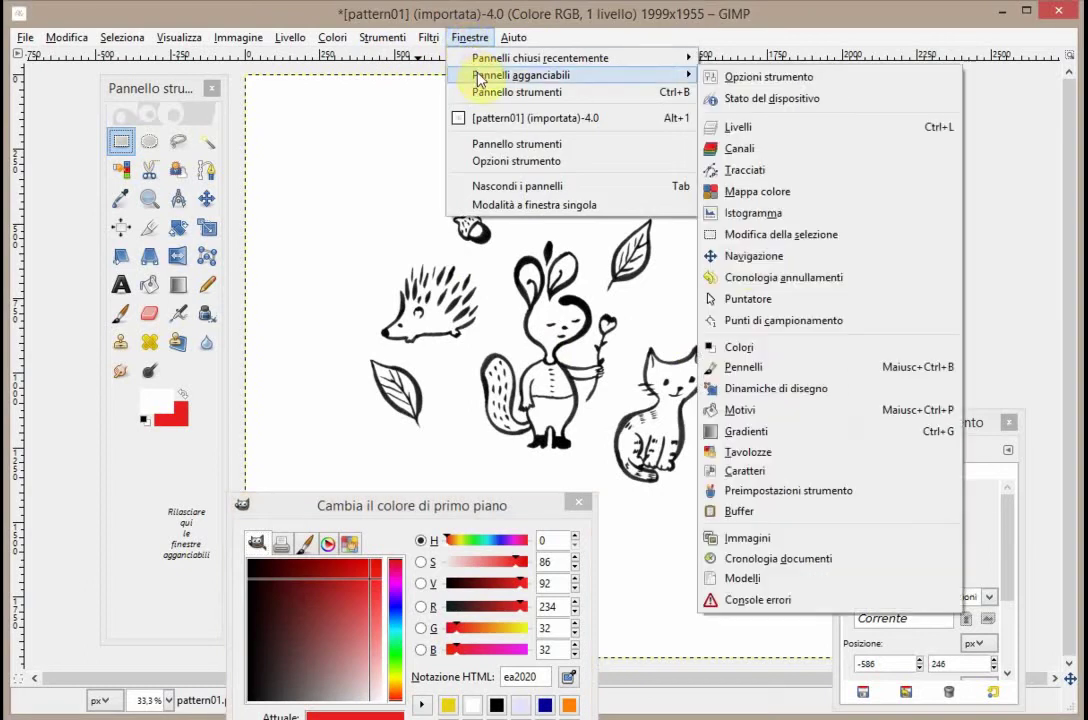
mouse_move(521, 75)
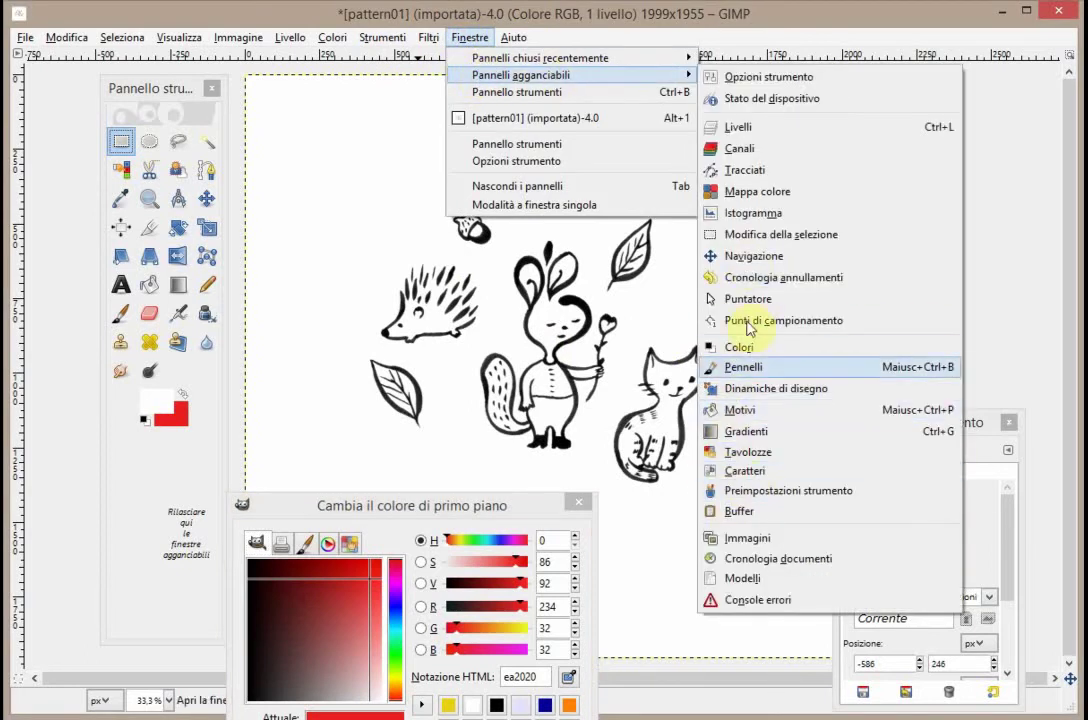
click(730, 128)
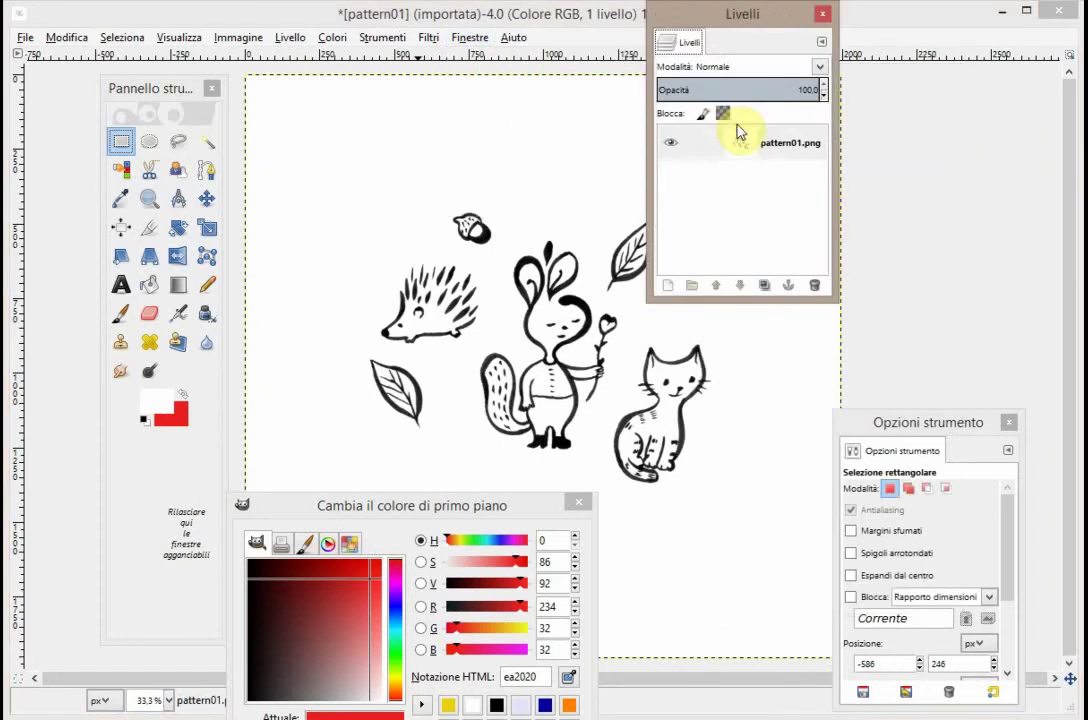
drag(716, 22, 854, 136)
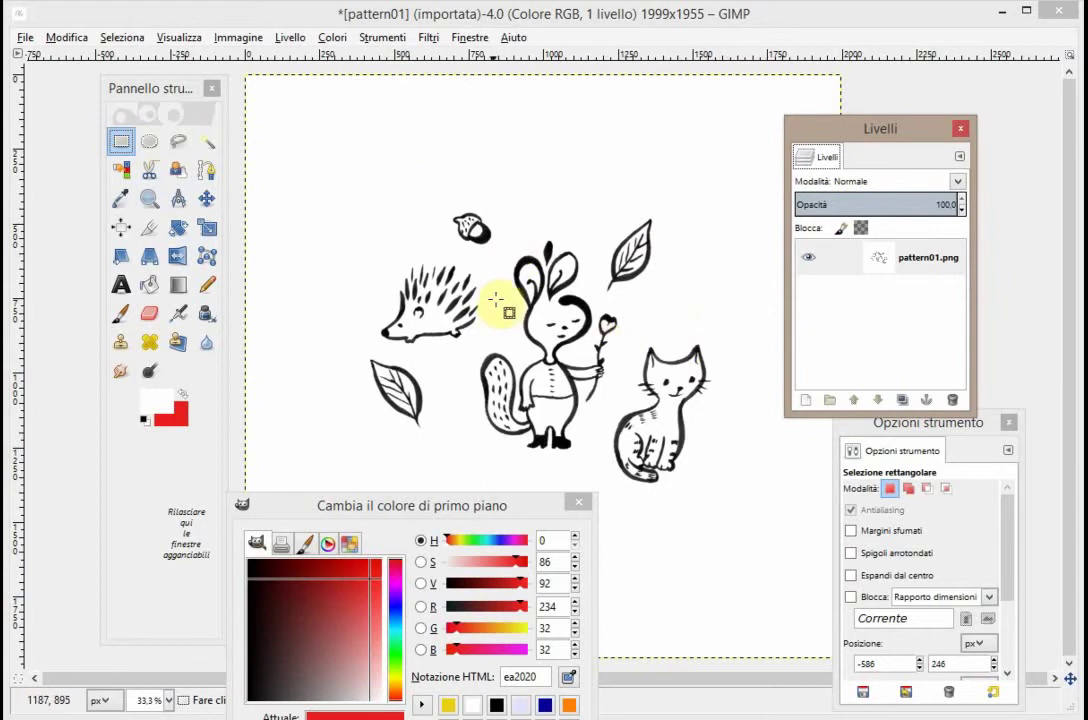
drag(376, 514, 490, 551)
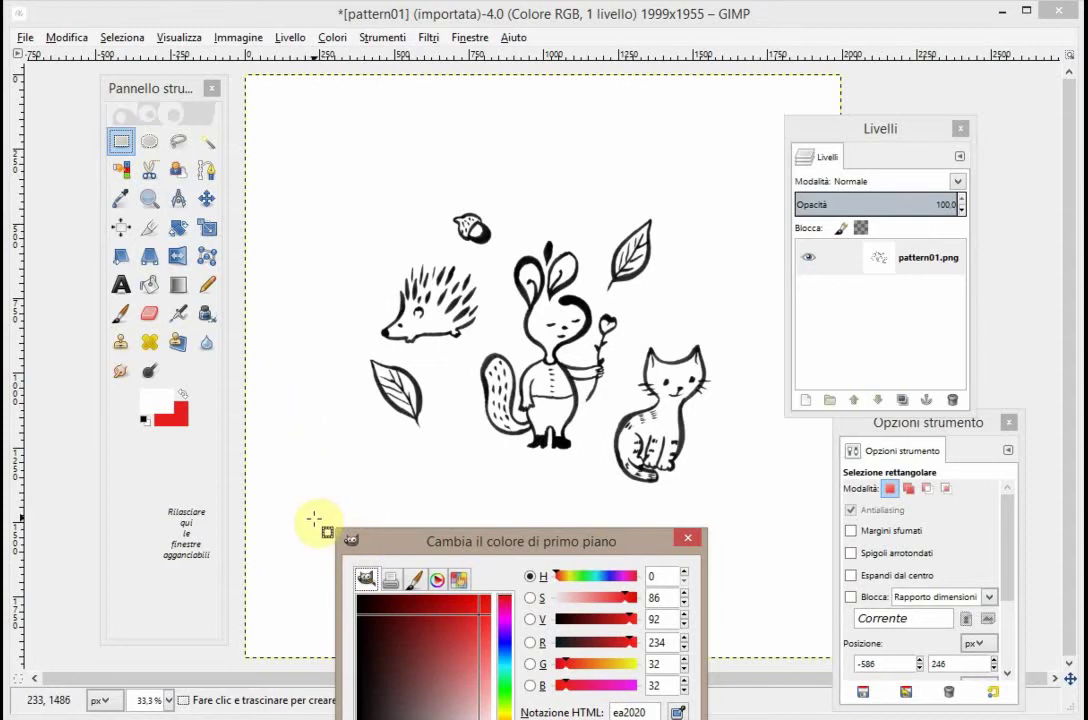
- Toggle the pattern01.png layer visibility, then try two Eraser strokes and undo them
click(809, 258)
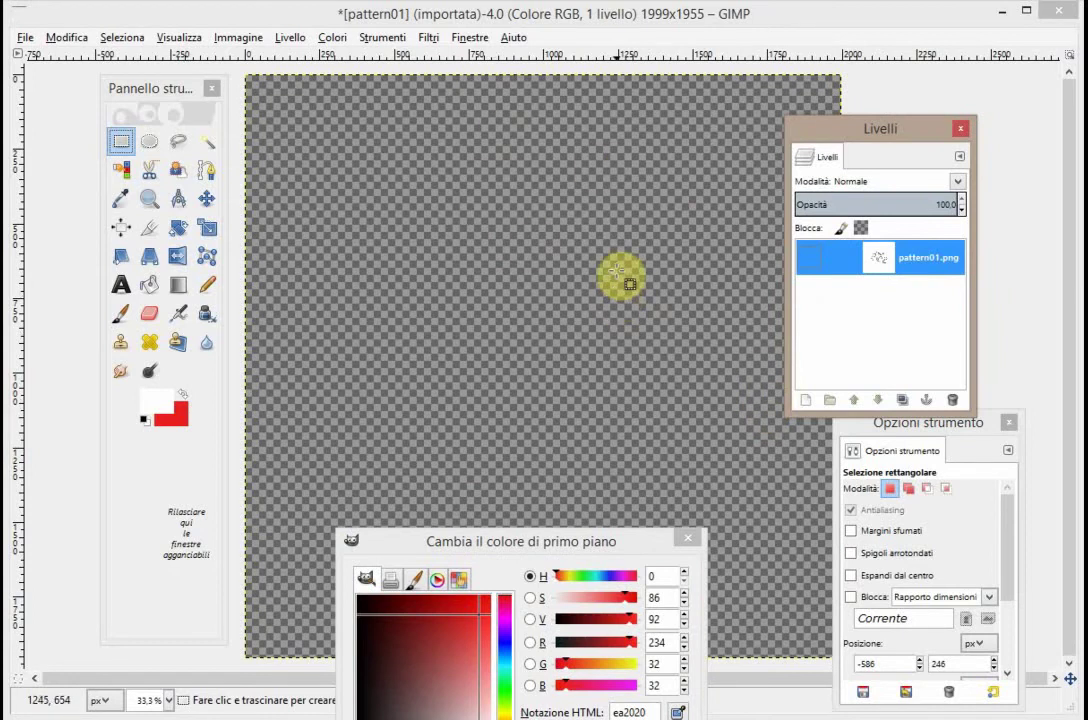
click(809, 258)
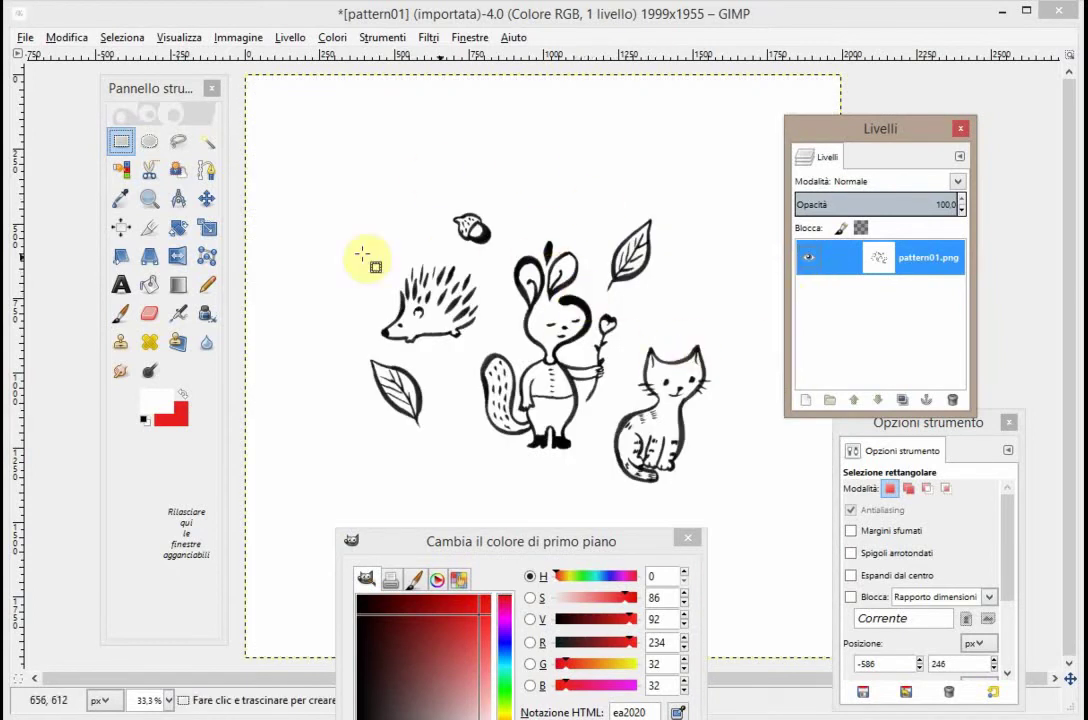
click(149, 313)
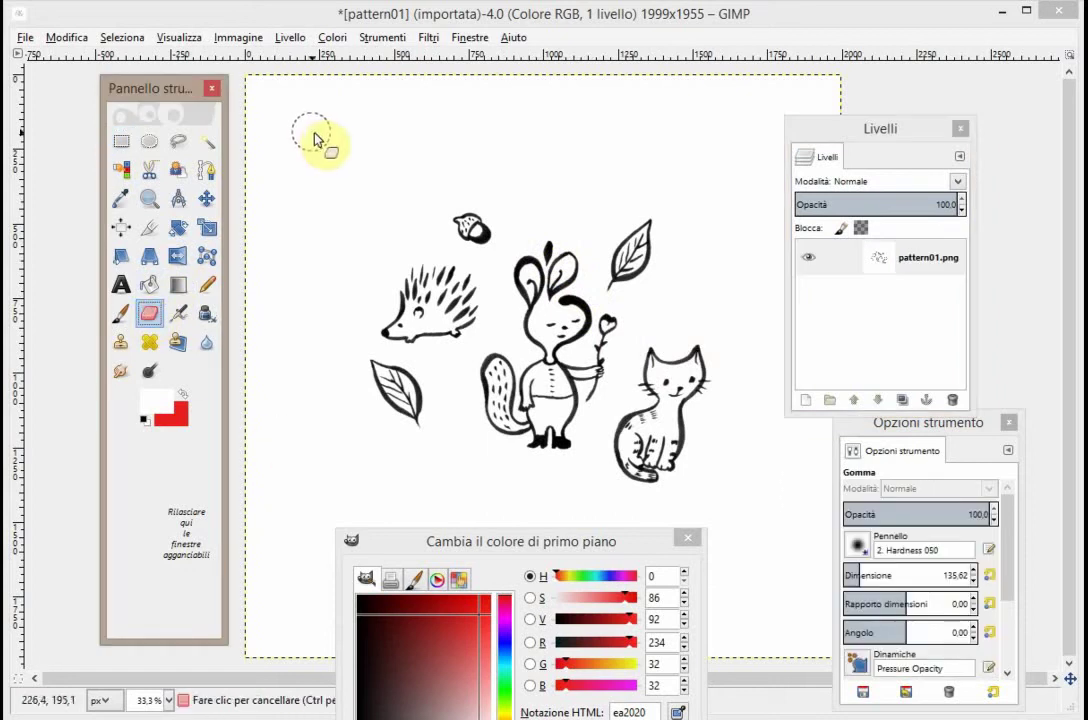
drag(316, 120, 290, 303)
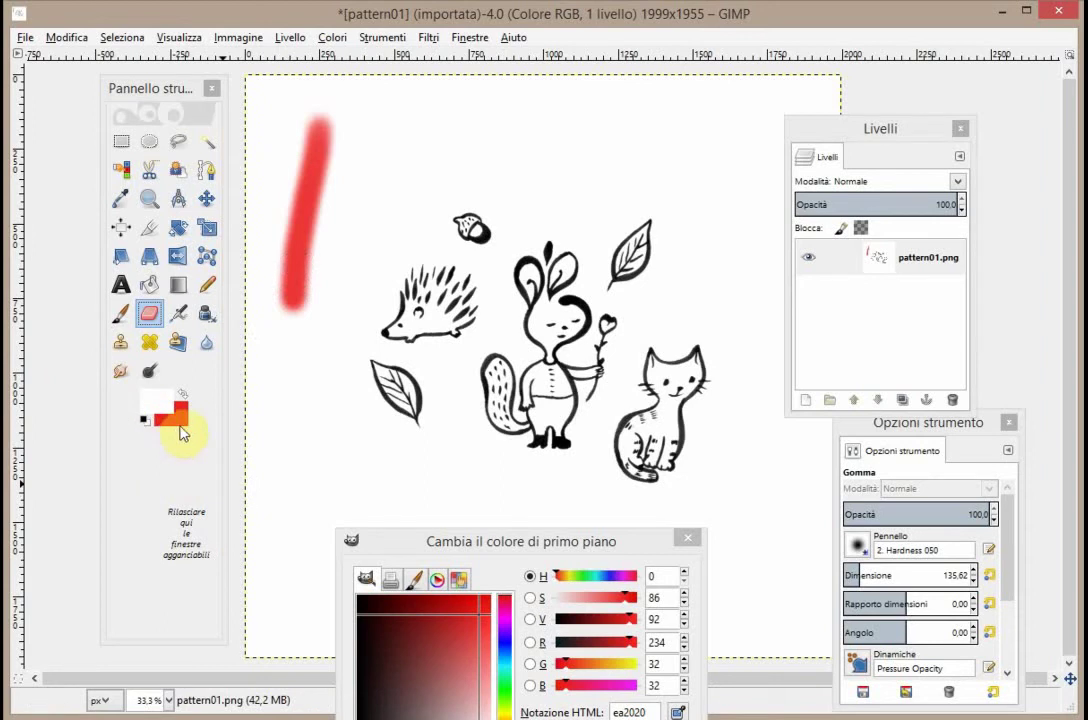
click(67, 37)
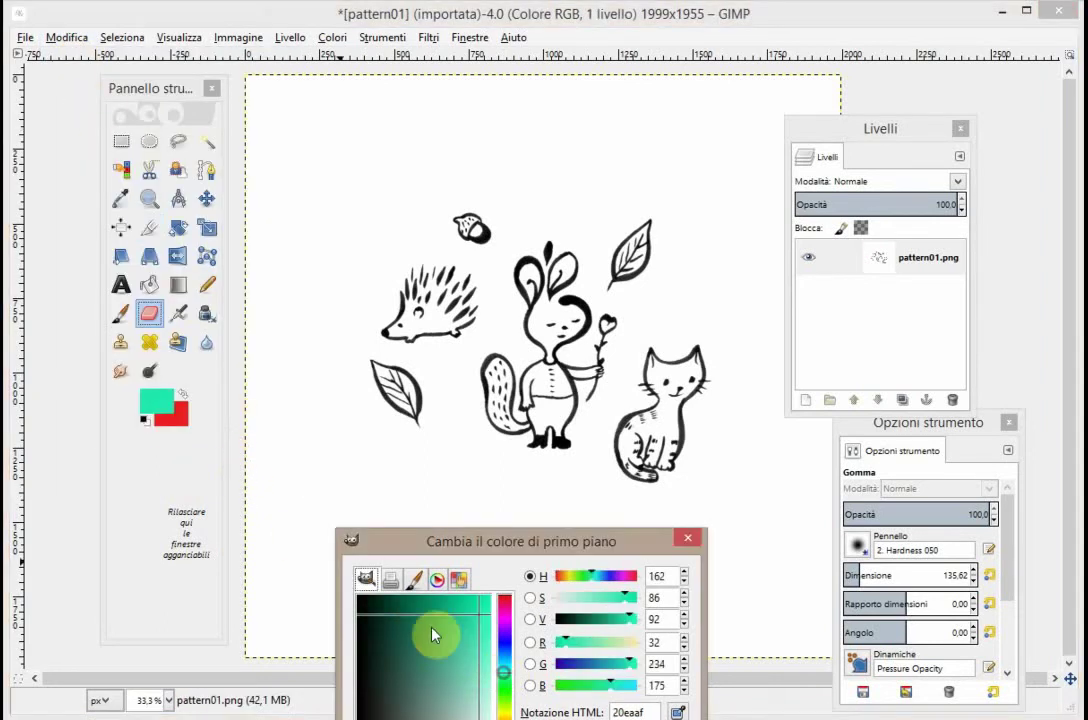
drag(320, 118, 303, 243)
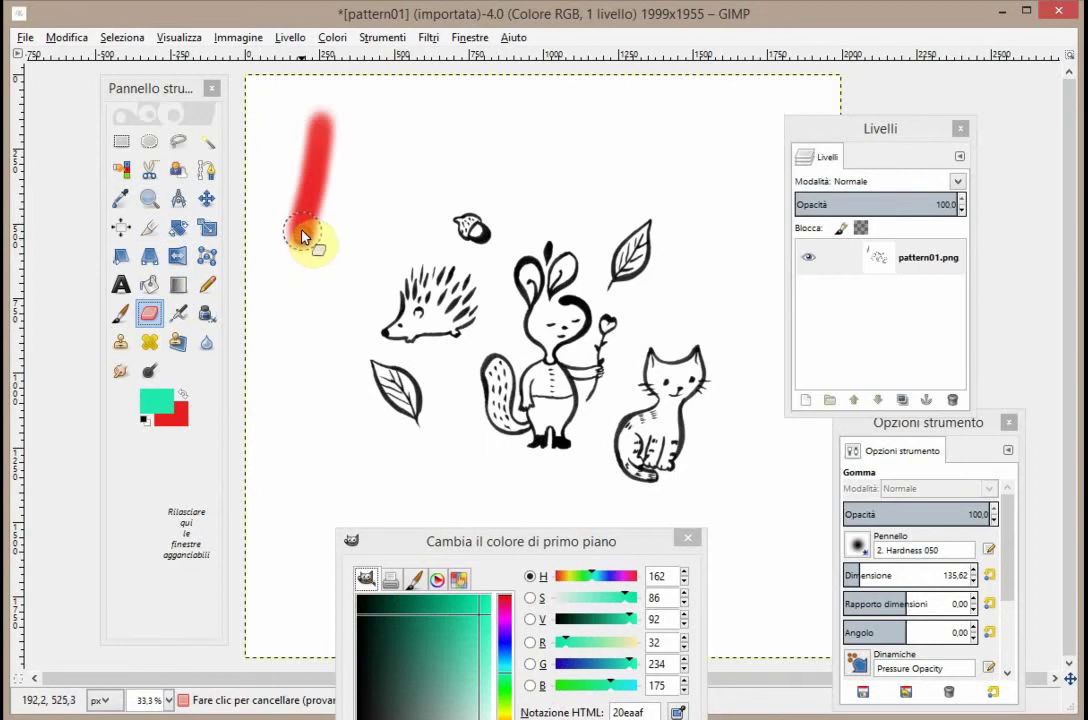
click(60, 38)
- Swap colours so teal 20eaaf is the background, test an eraser stroke and undo it
click(60, 60)
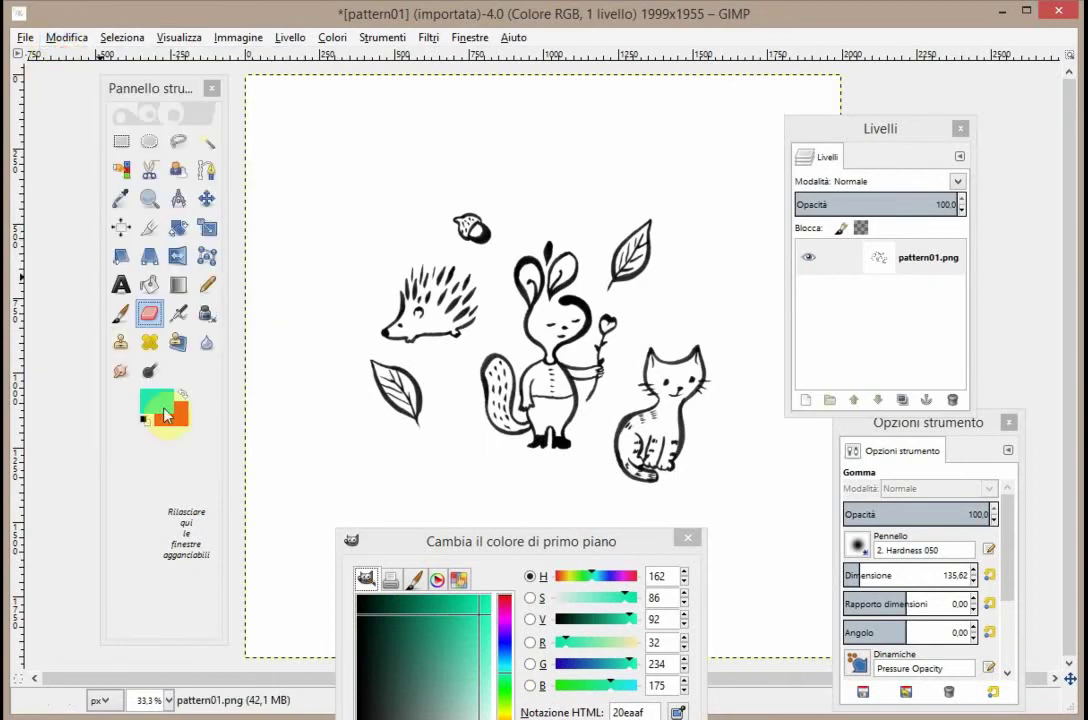
click(183, 400)
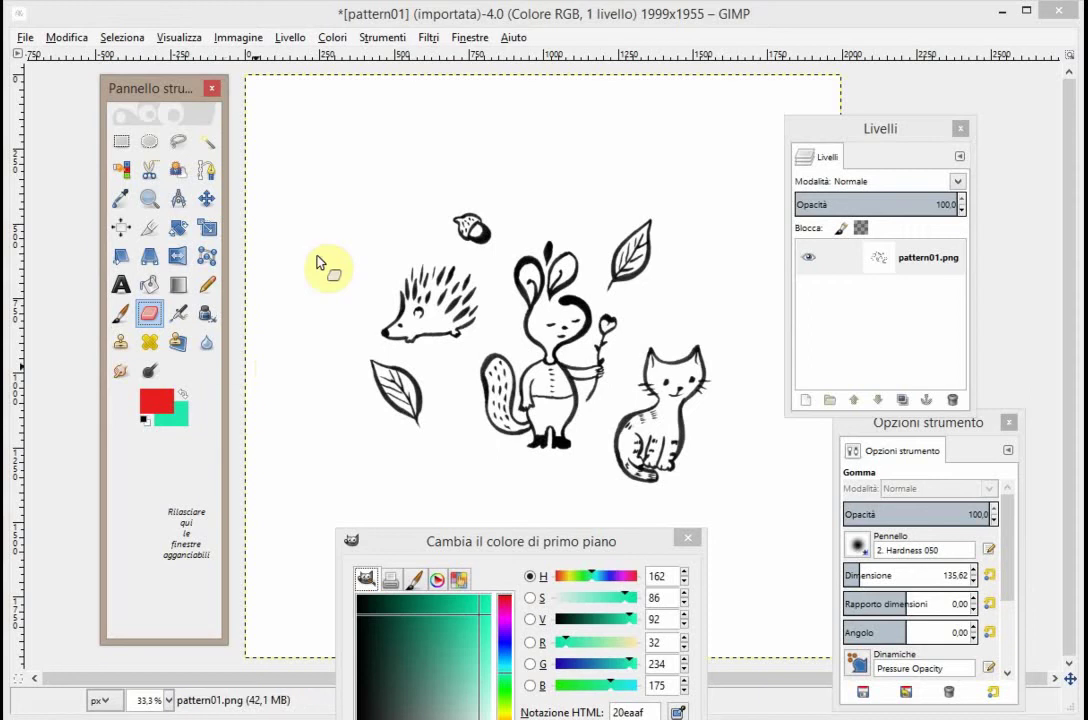
drag(338, 166, 296, 346)
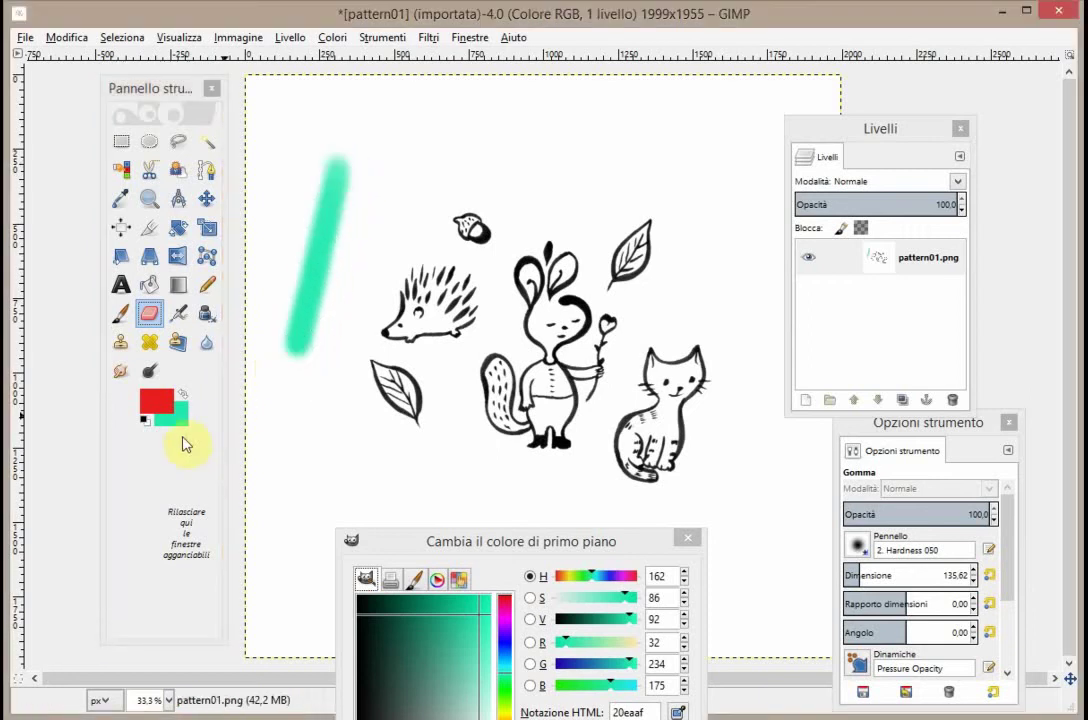
click(68, 38)
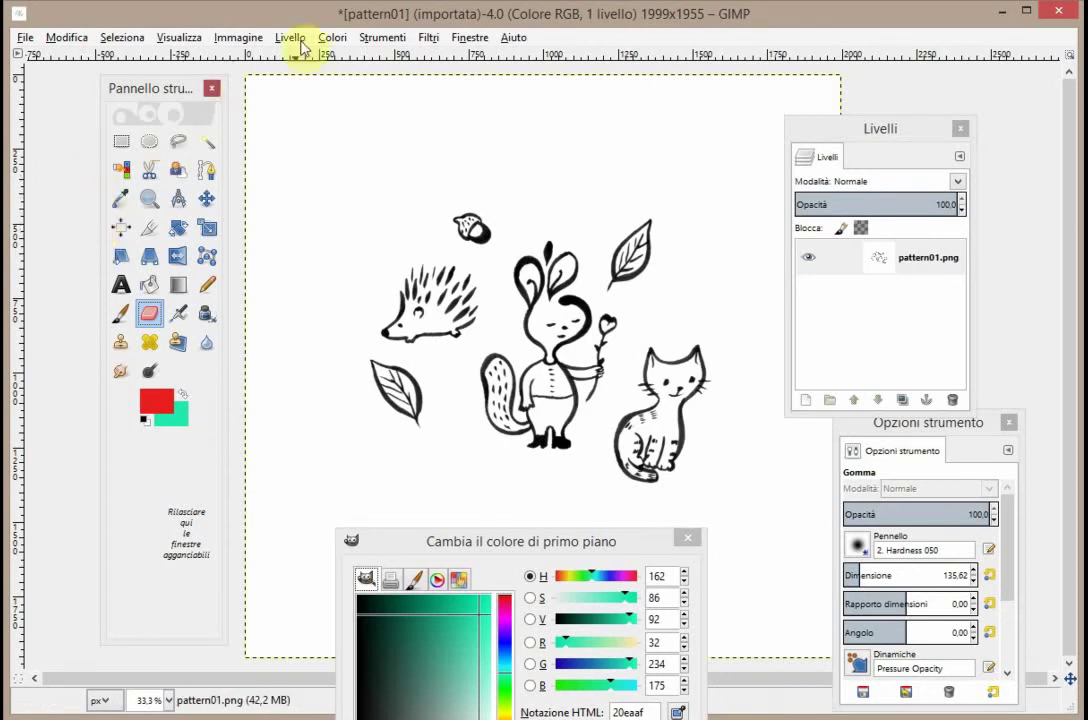
- Copy the whole doodle and paste it as a new layer, Livello incollato
click(112, 40)
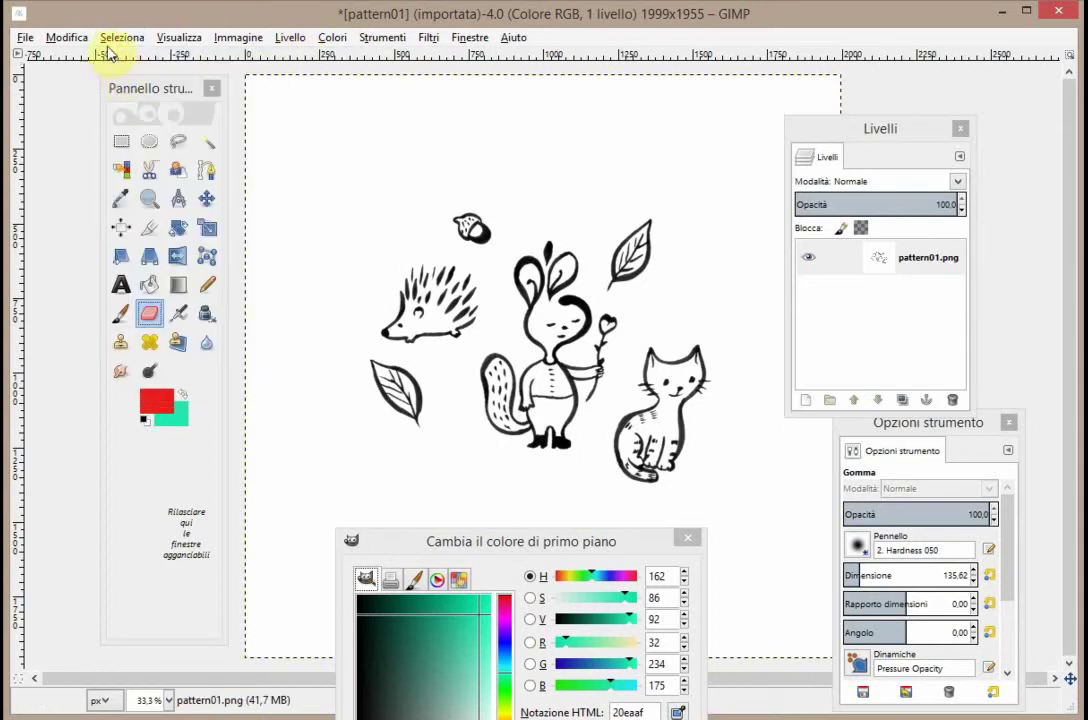
click(66, 38)
click(82, 150)
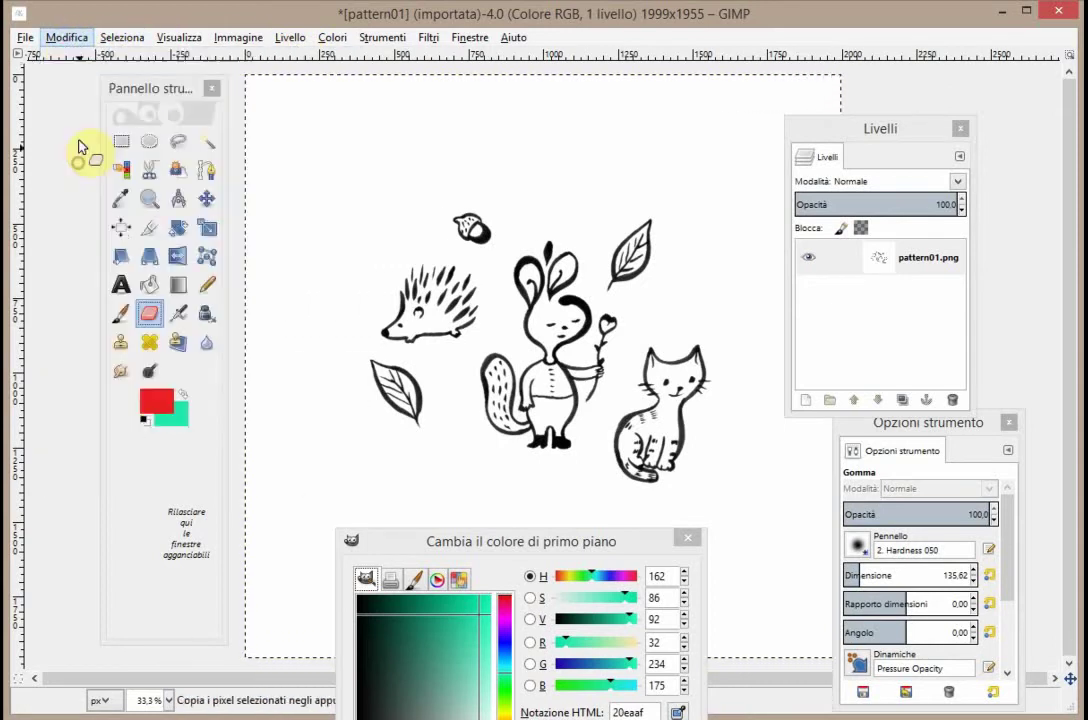
click(66, 37)
click(70, 172)
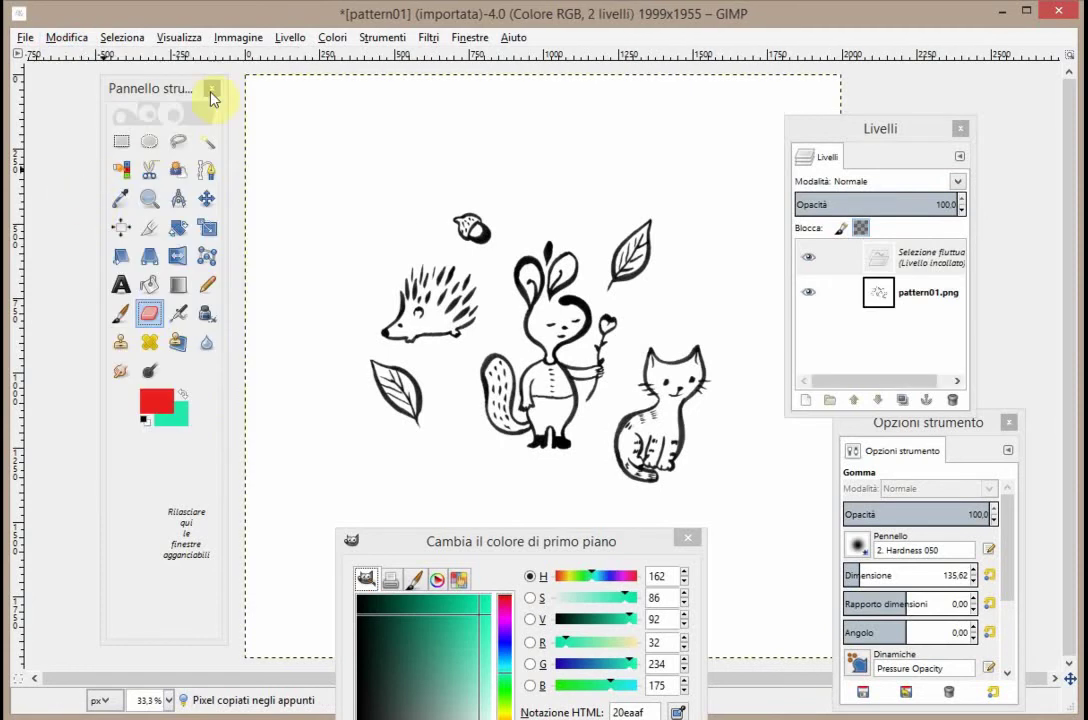
click(290, 38)
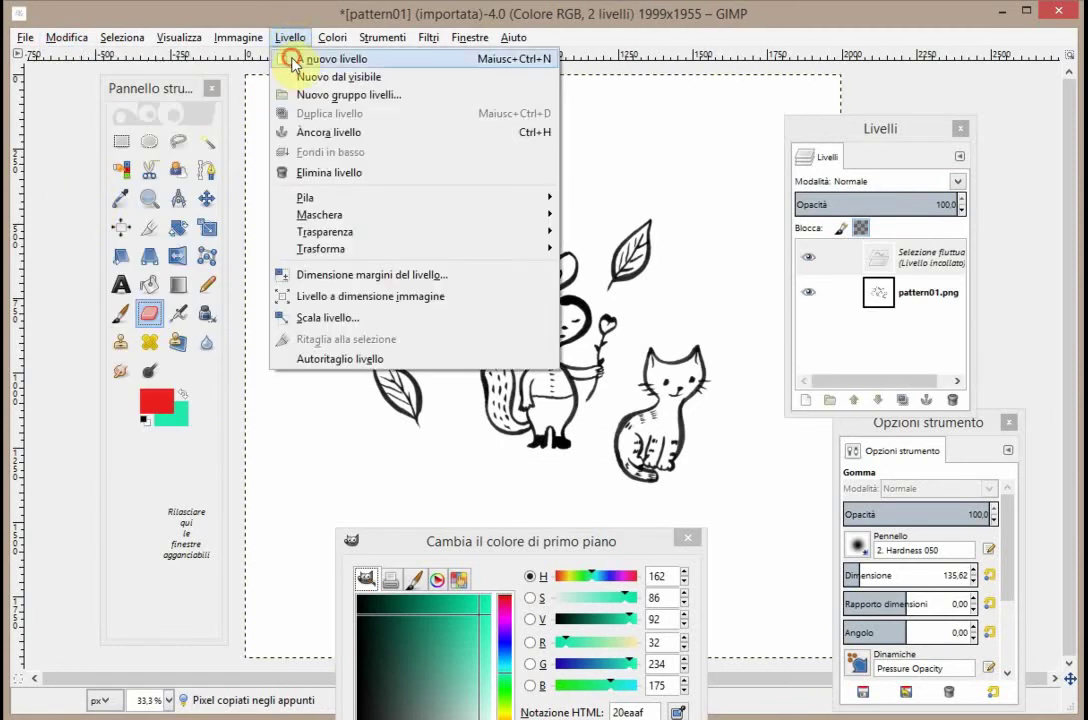
click(292, 60)
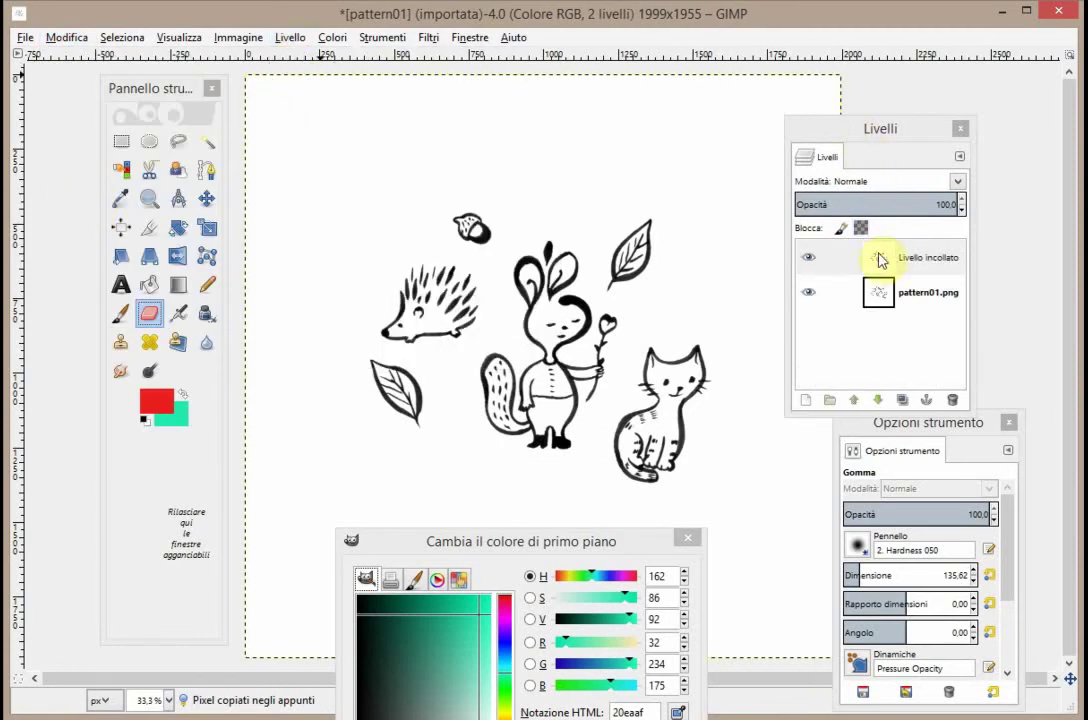
- Delete the original pattern01.png layer, leaving only the pasted layer
click(910, 258)
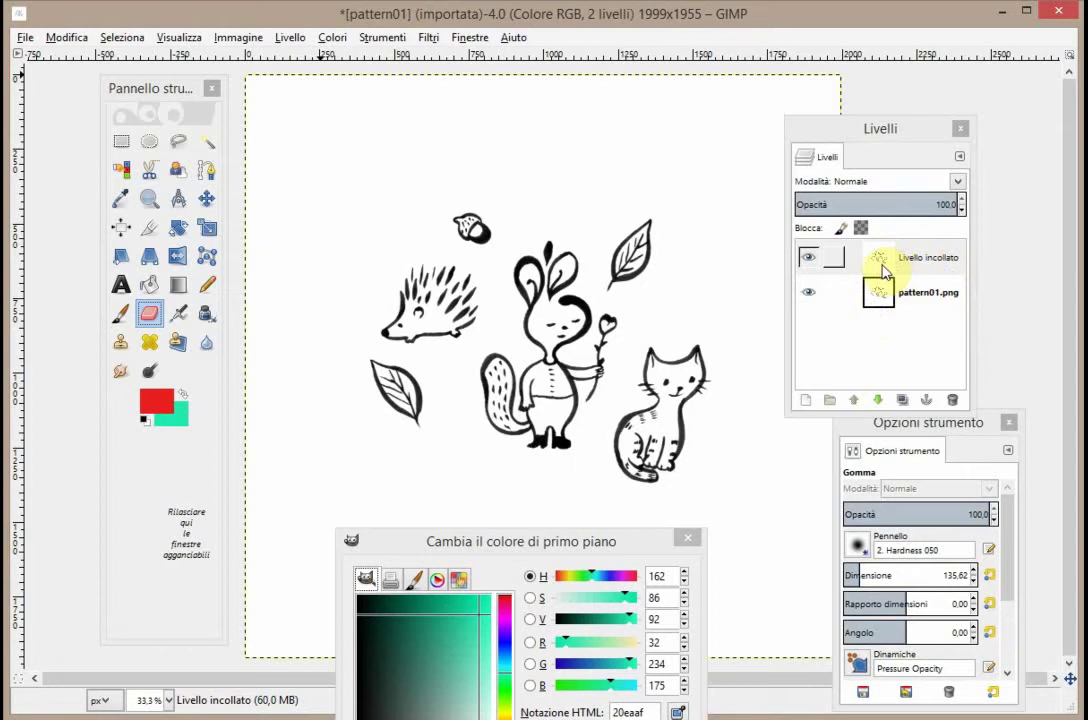
drag(873, 143, 891, 100)
click(935, 249)
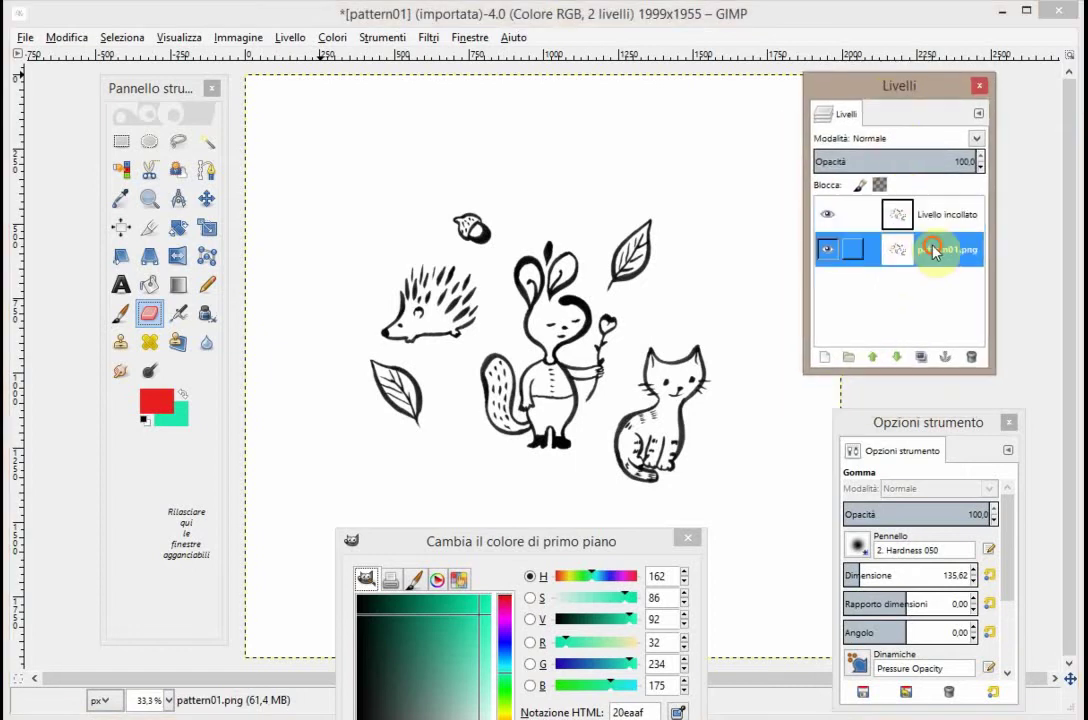
click(969, 358)
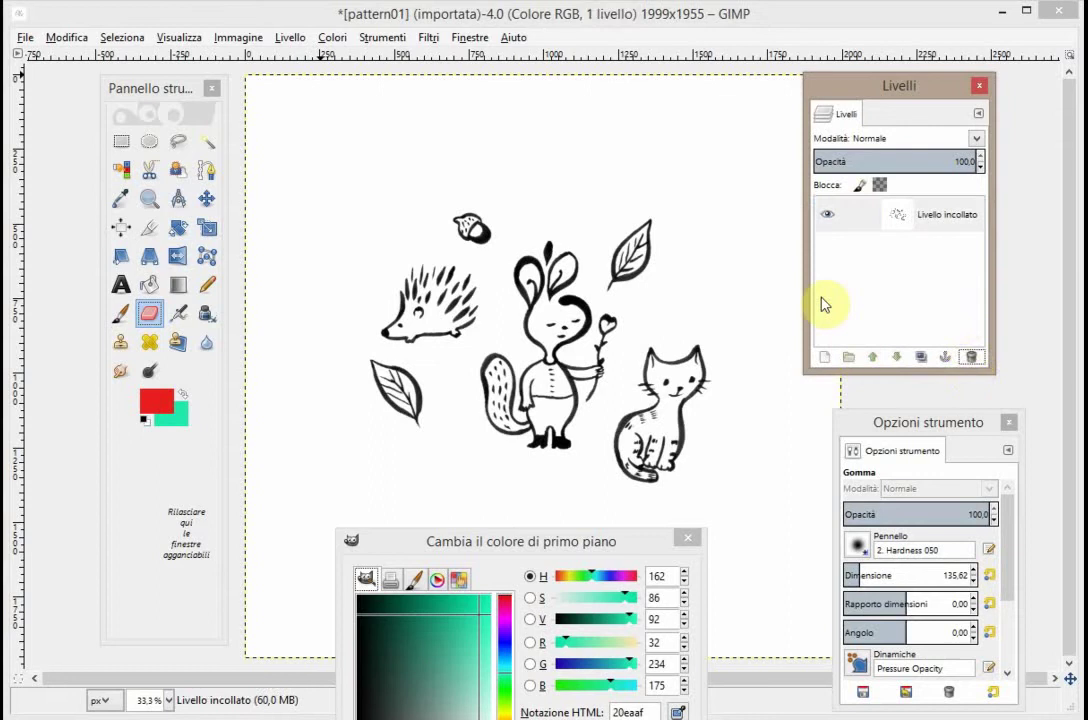
click(827, 216)
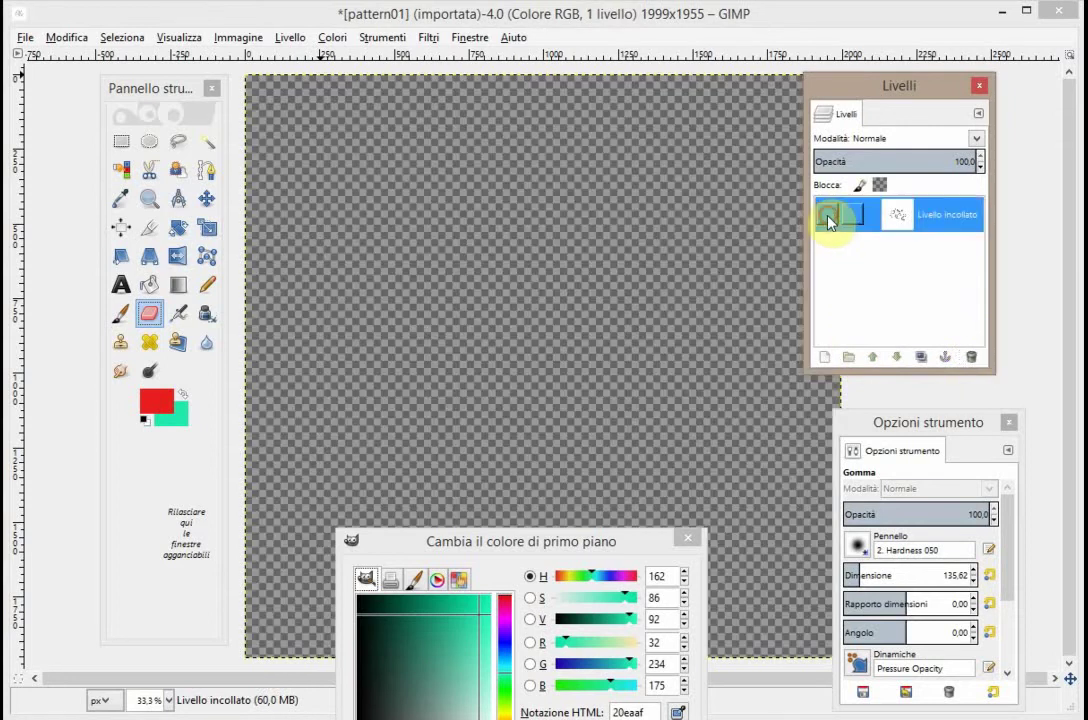
click(827, 216)
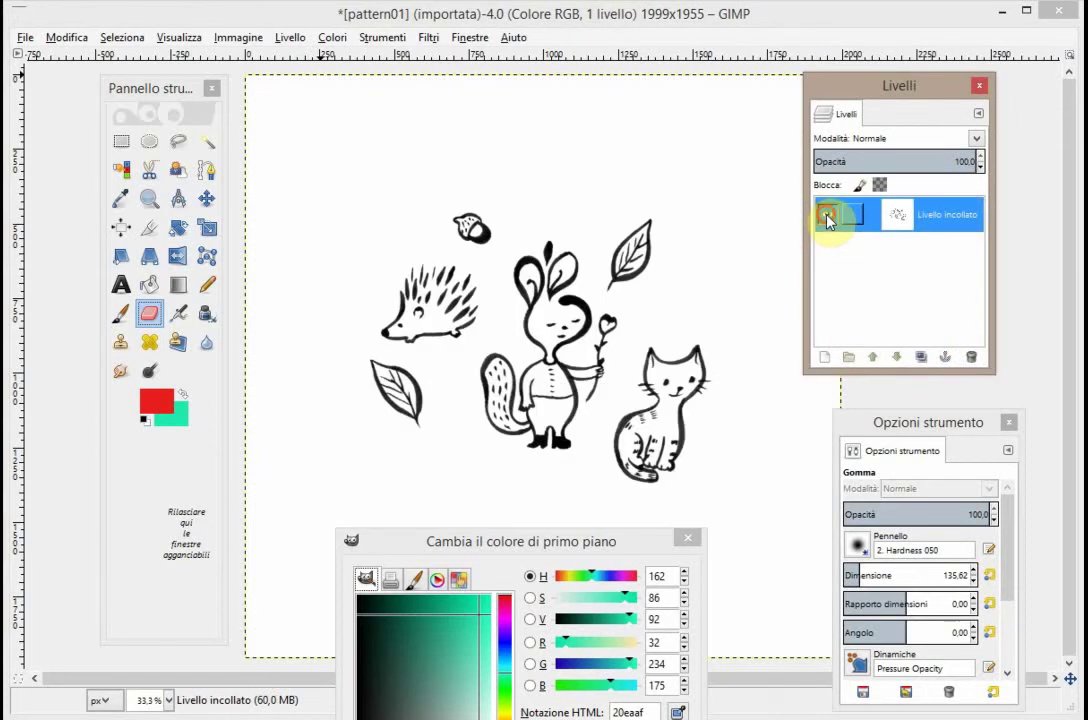
click(827, 216)
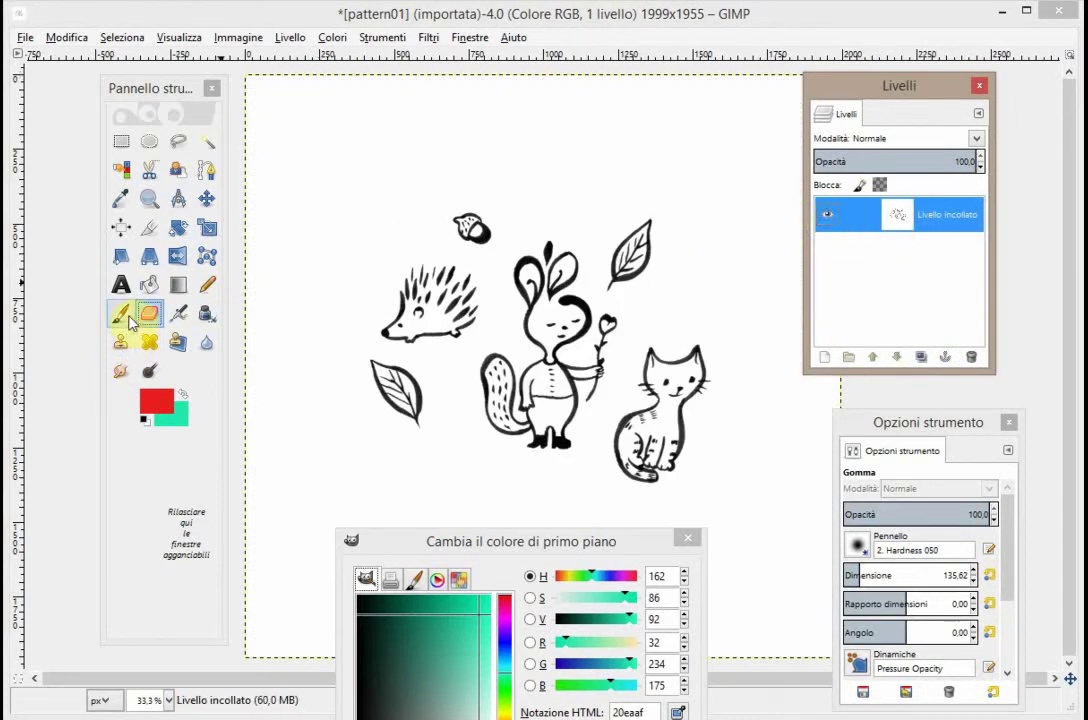
click(149, 313)
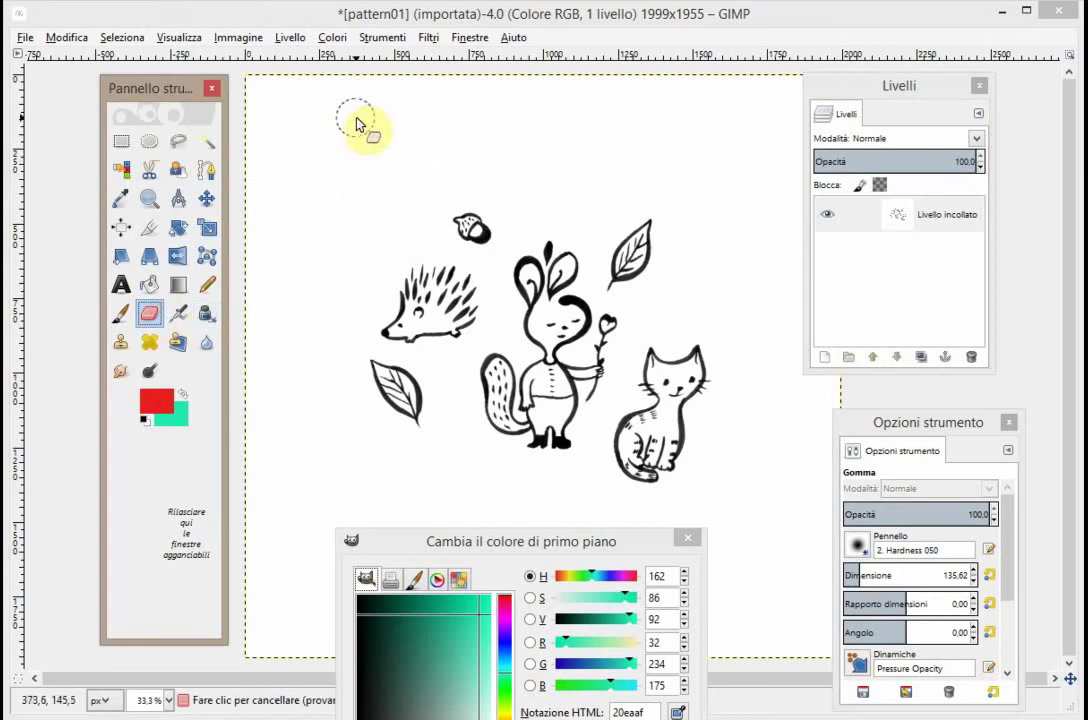
drag(356, 124, 316, 460)
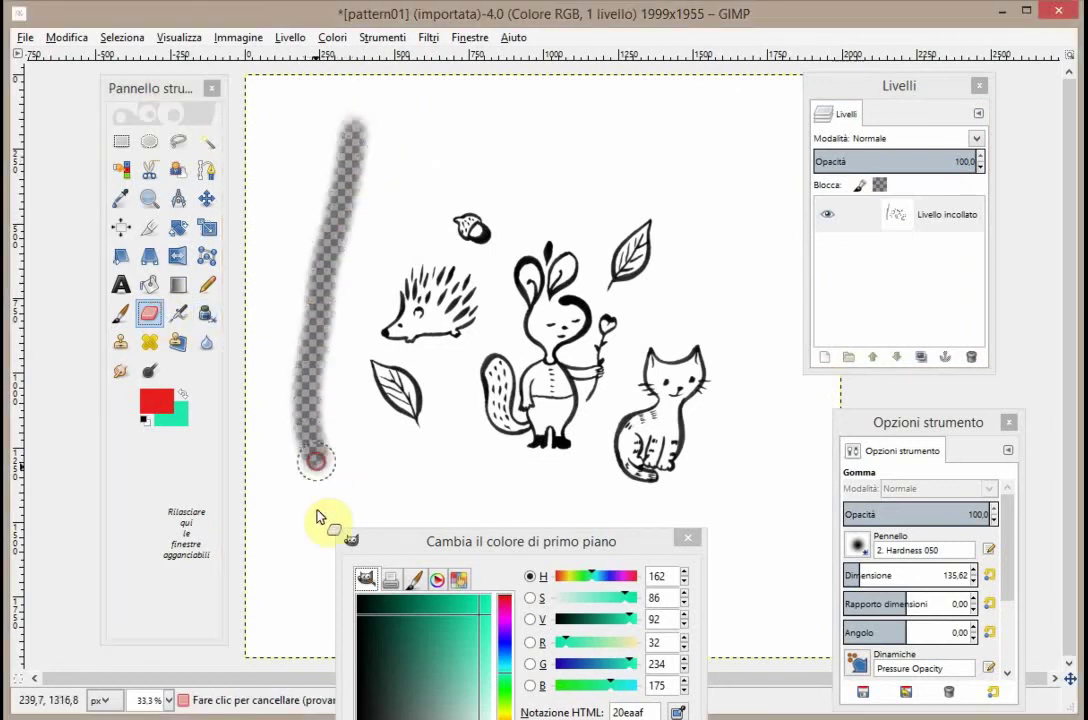
click(70, 38)
click(75, 61)
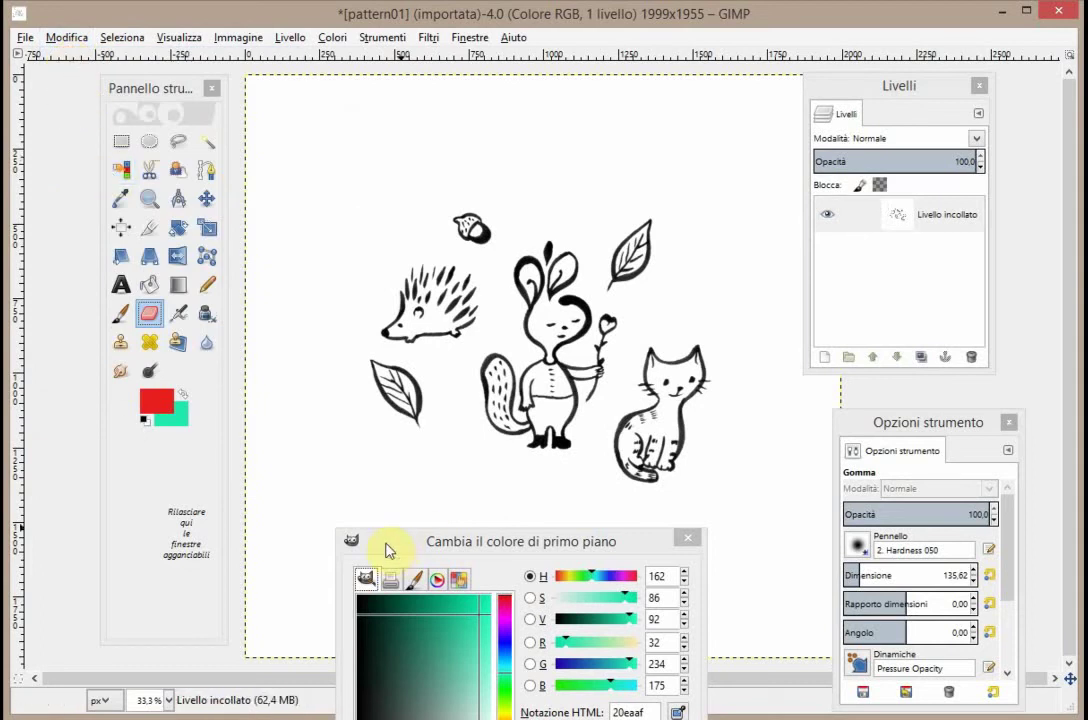
- Move the docked dialogs aside and apply Brightness-Contrast with contrast 44, brightness 0
drag(388, 550, 906, 582)
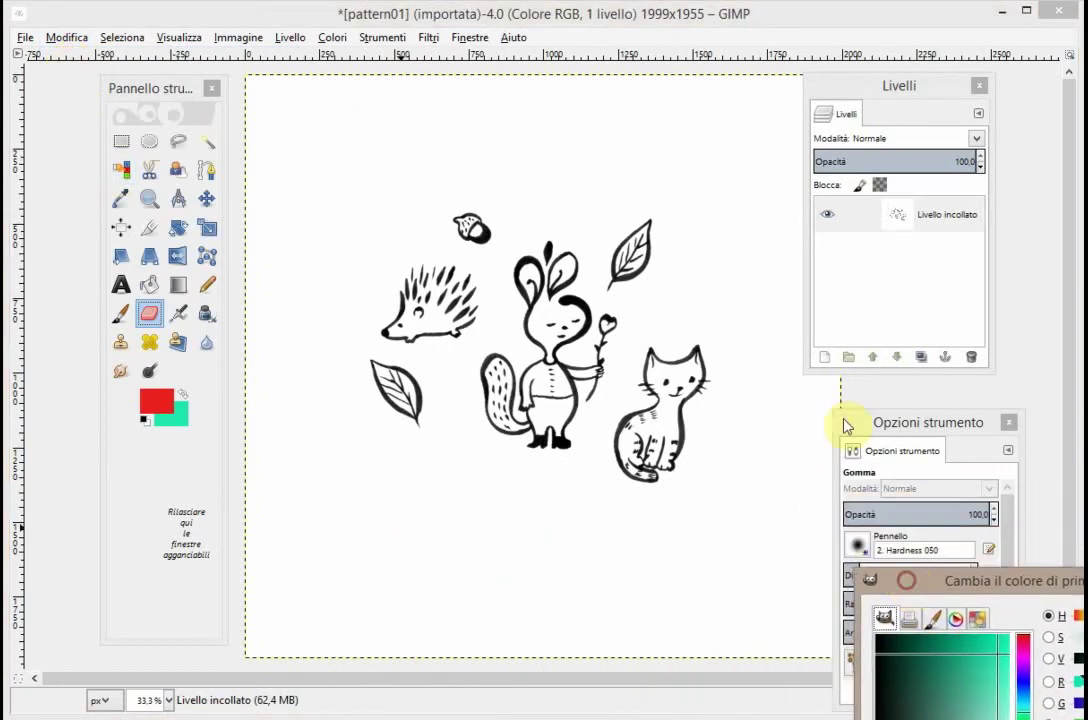
drag(862, 424, 885, 404)
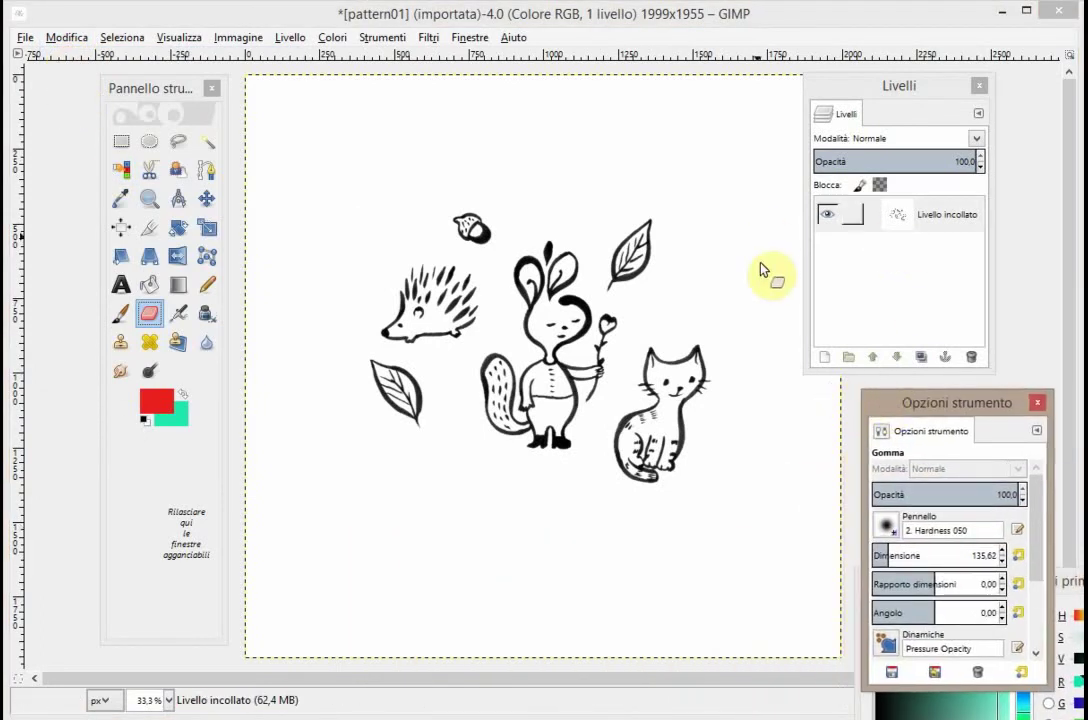
click(238, 38)
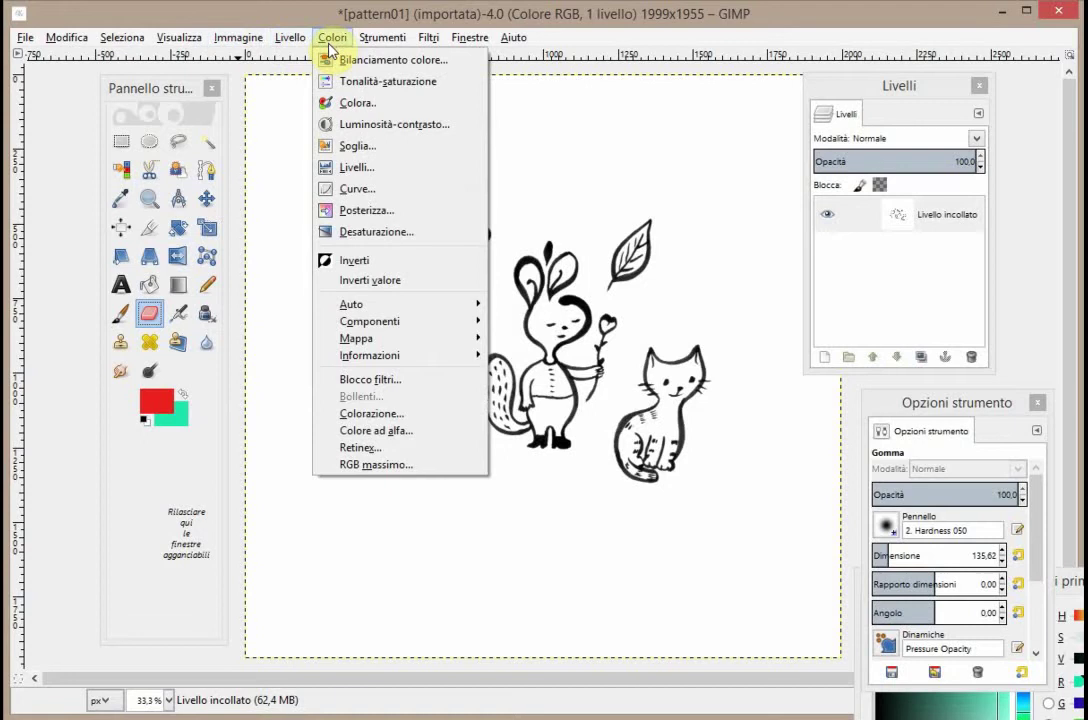
click(345, 124)
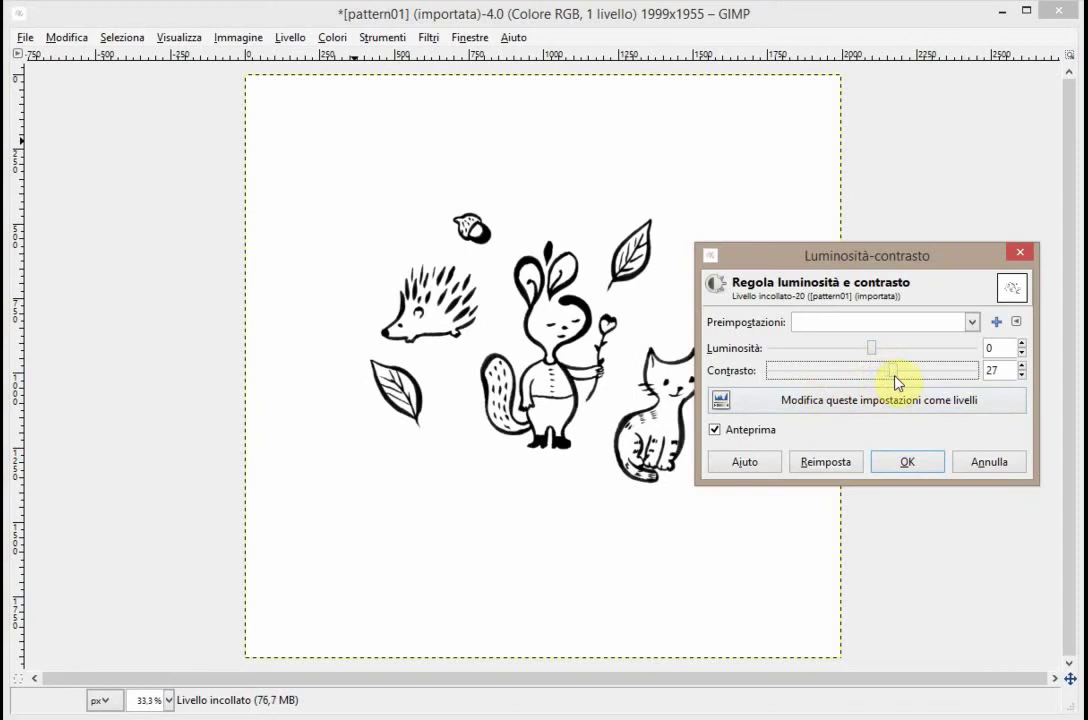
drag(885, 376, 906, 378)
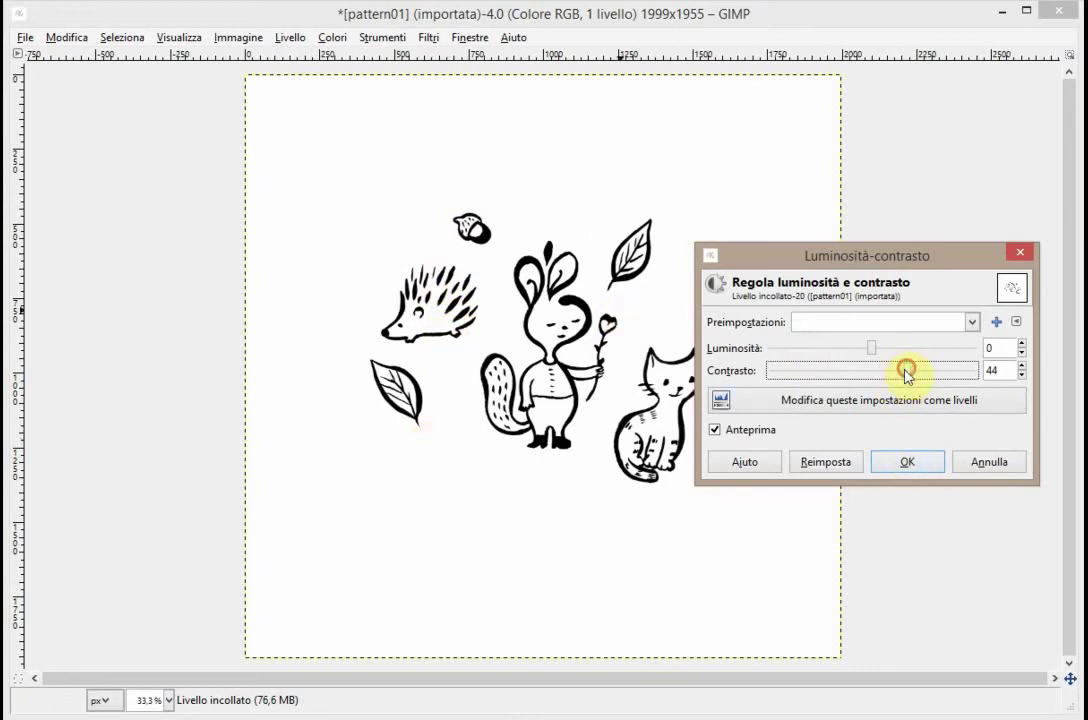
click(908, 462)
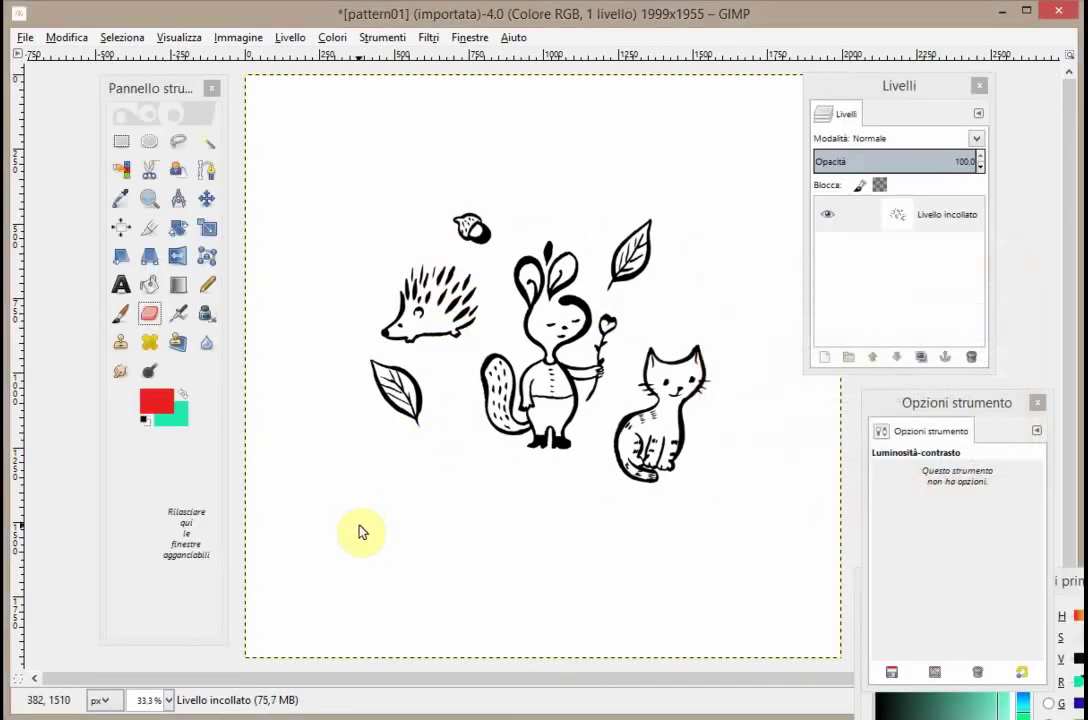
- Pick the Select by Color tool and float its Tool Options off the drawing
click(121, 172)
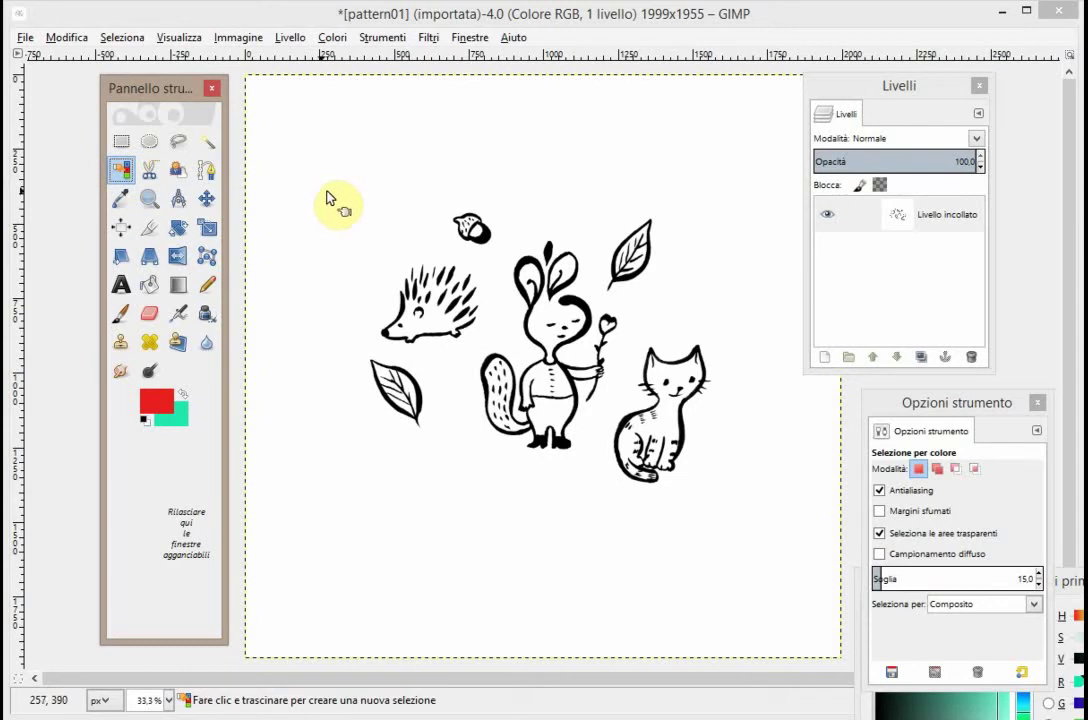
drag(891, 404, 505, 206)
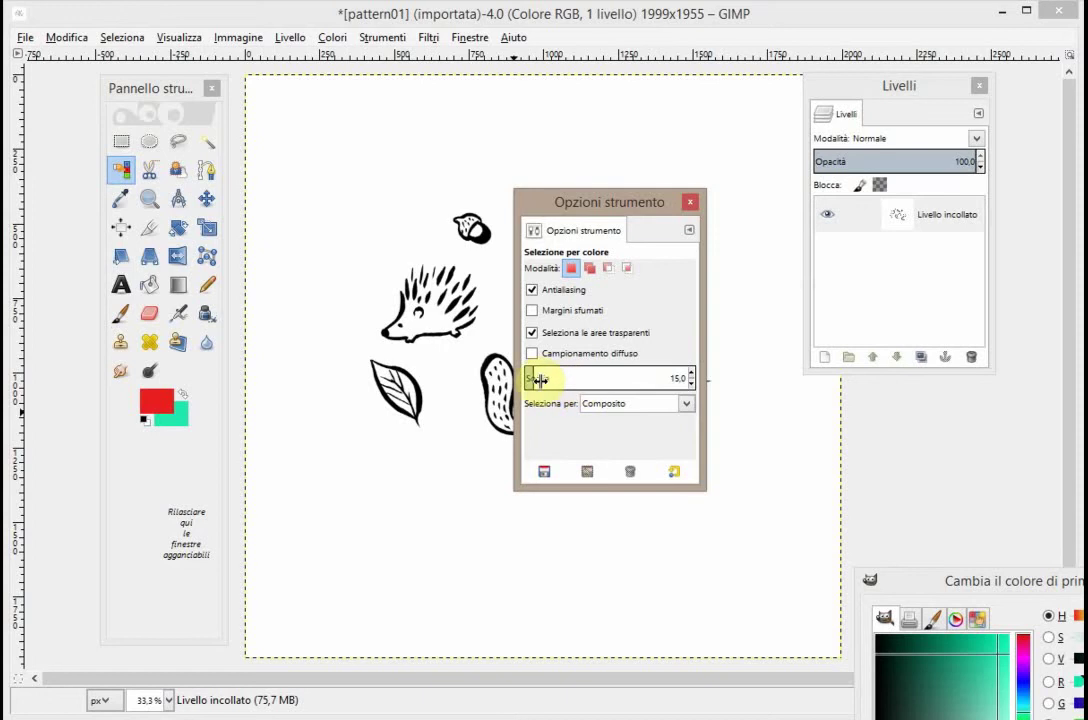
drag(556, 205, 633, 197)
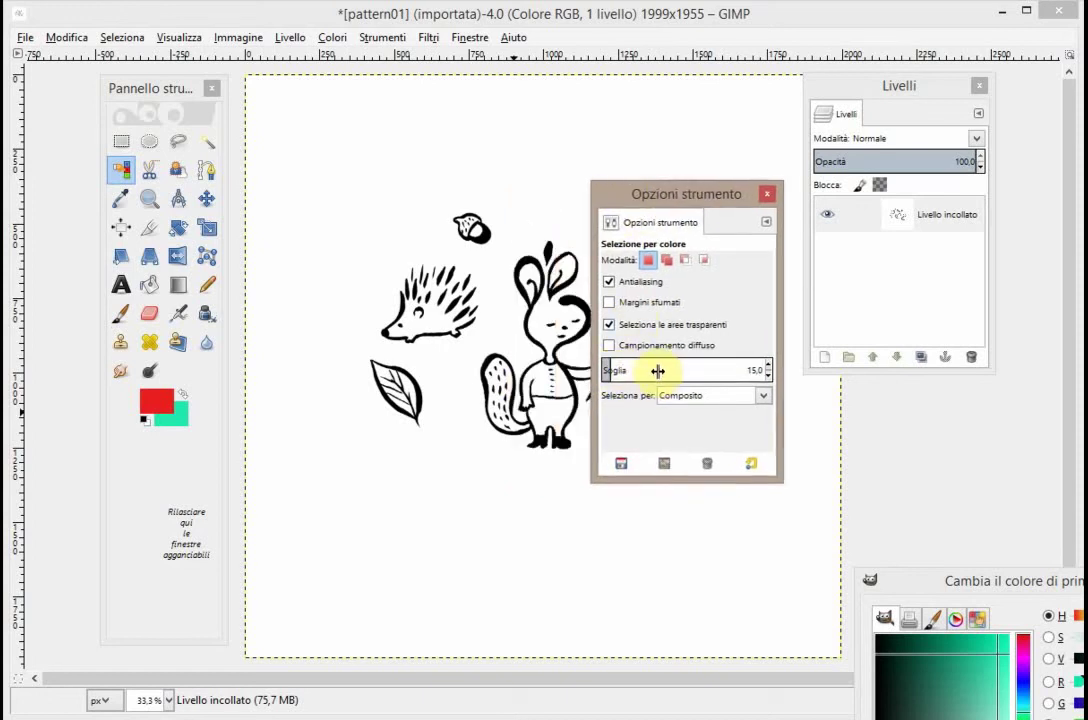
- Zoom into the rabbit's ear edge to 1600%, then reselect Select by Color
click(149, 199)
click(527, 277)
click(530, 270)
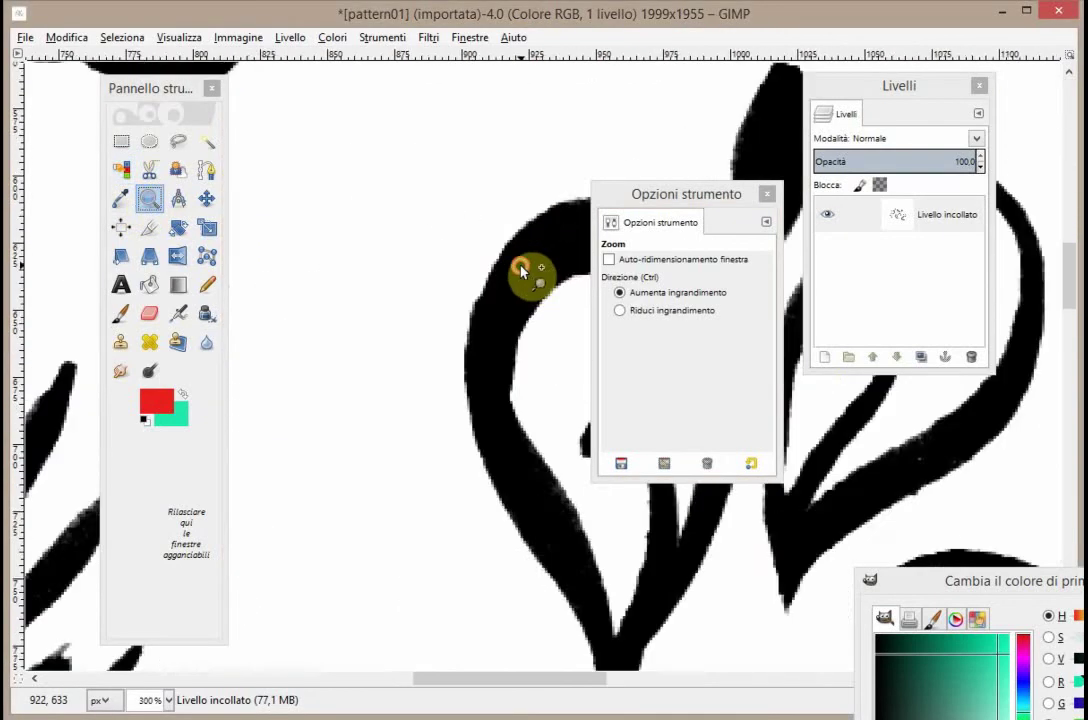
click(518, 245)
drag(640, 194, 616, 339)
click(620, 195)
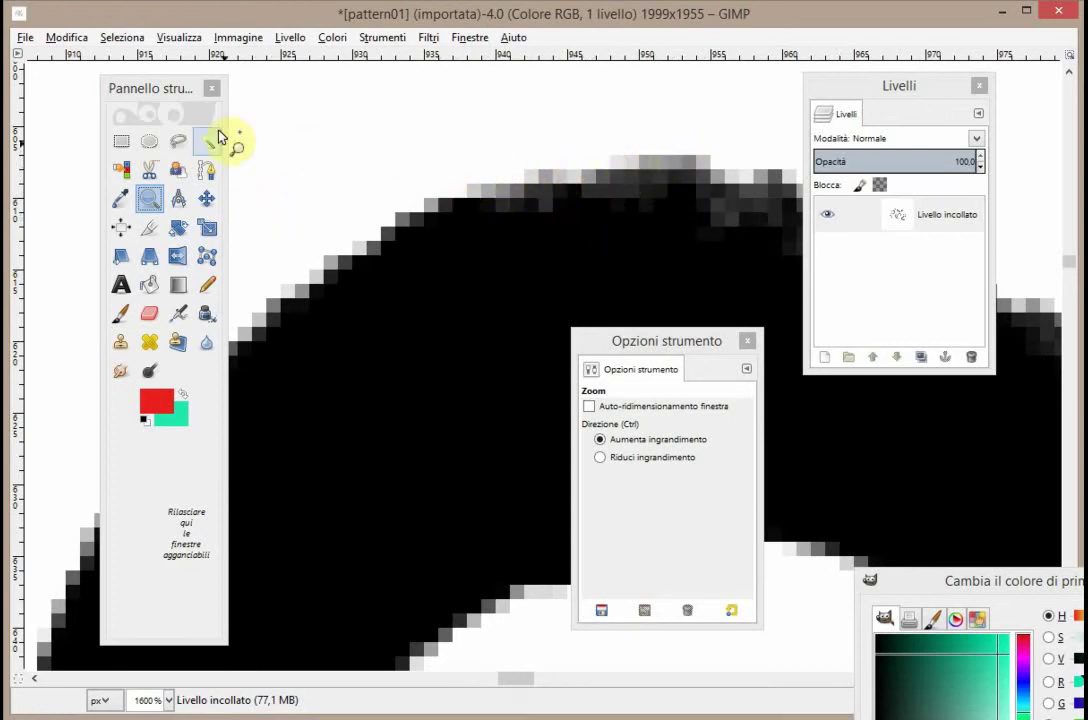
click(120, 169)
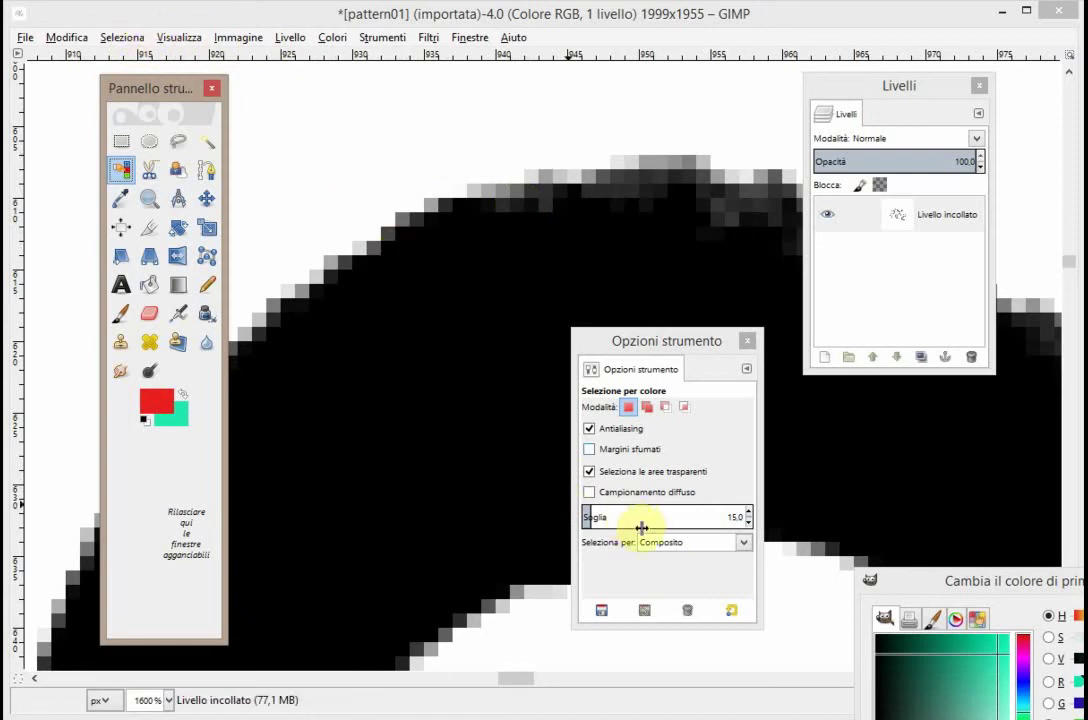
click(166, 38)
mouse_move(213, 95)
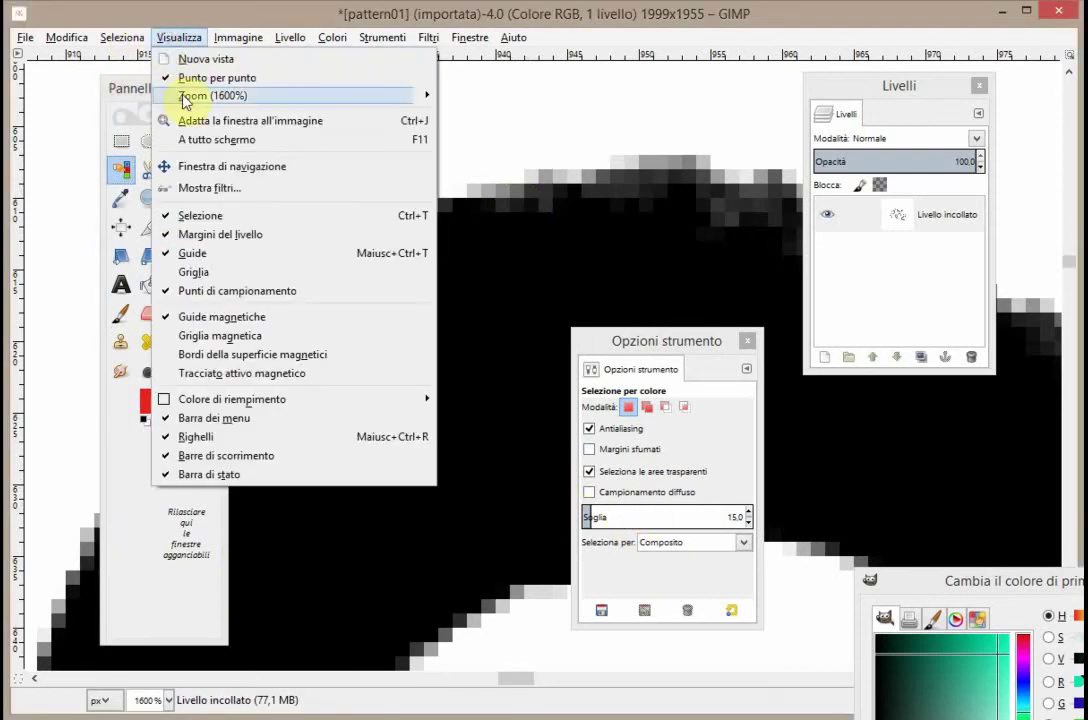
- At 50% zoom, select the white background by colour and cut it to transparency
click(510, 290)
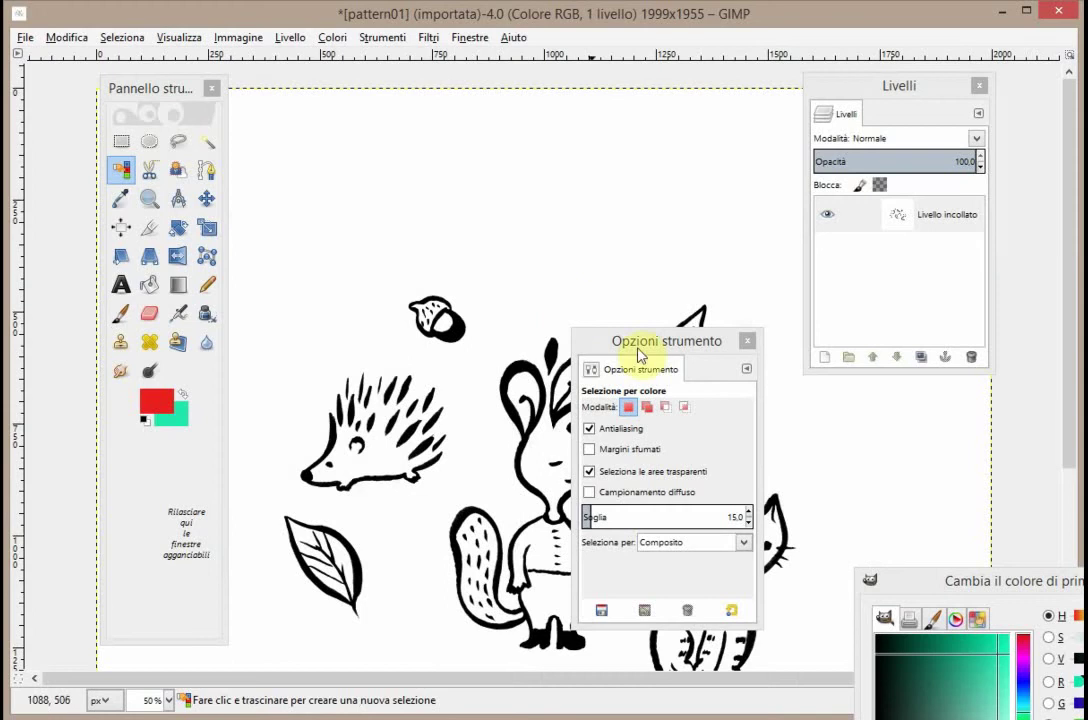
drag(1070, 218, 1070, 298)
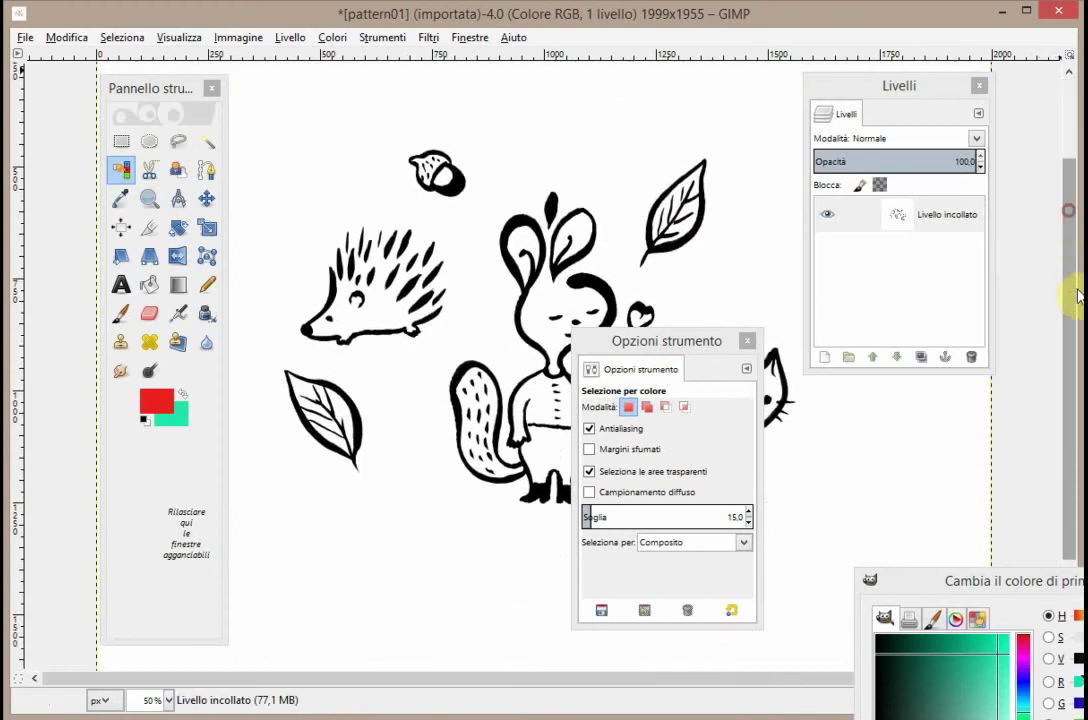
click(308, 186)
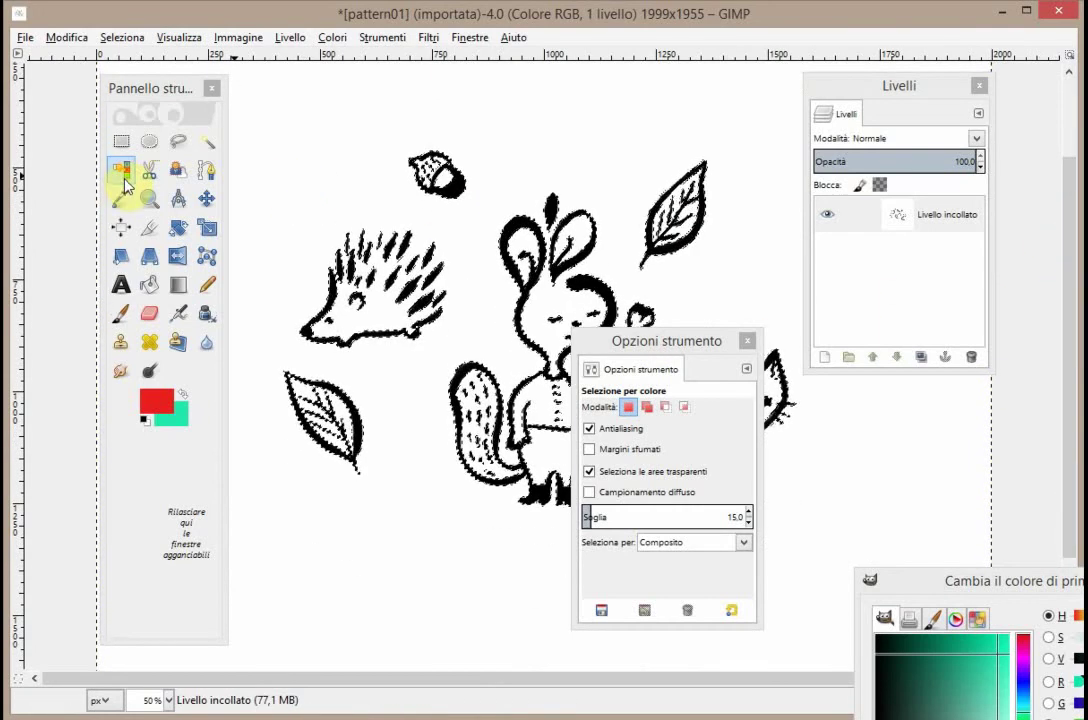
click(67, 38)
click(60, 143)
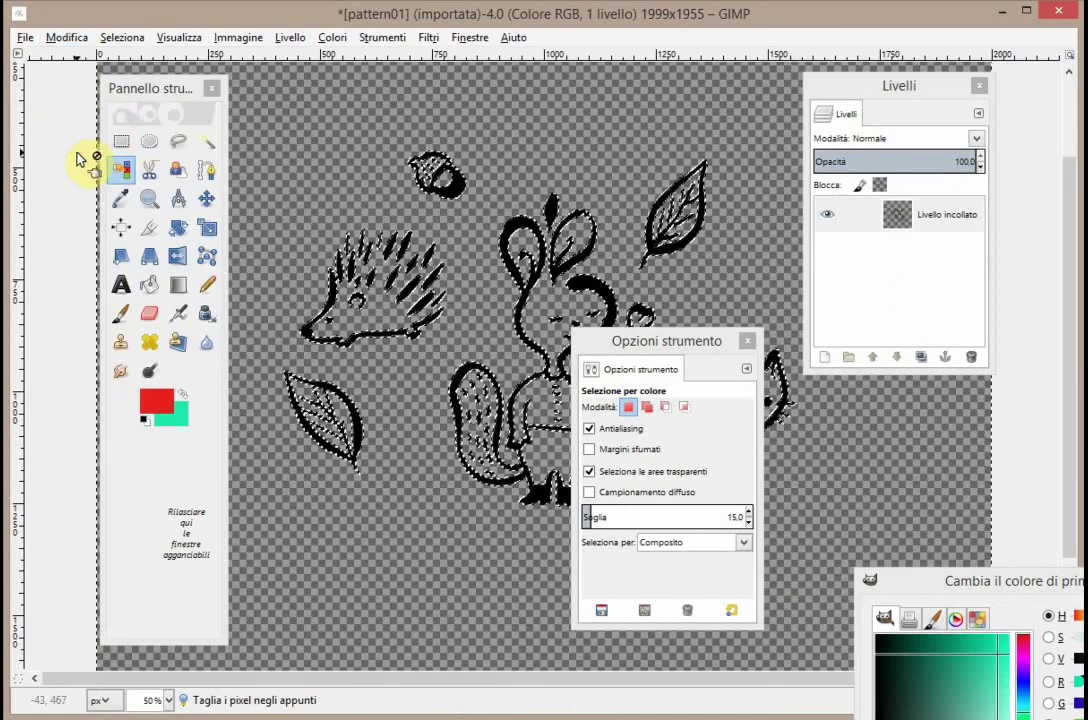
- Move the Toolbox and Tool Options off the drawing and drop the selection with Seleziona > Niente
drag(103, 95, 33, 110)
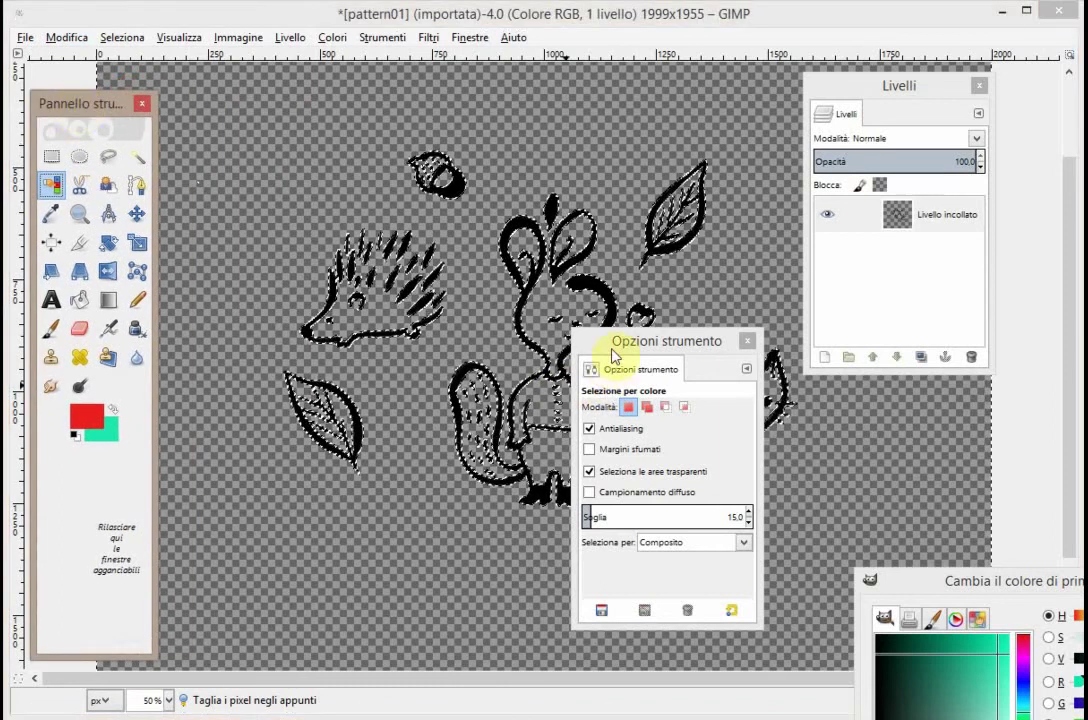
drag(615, 340, 645, 525)
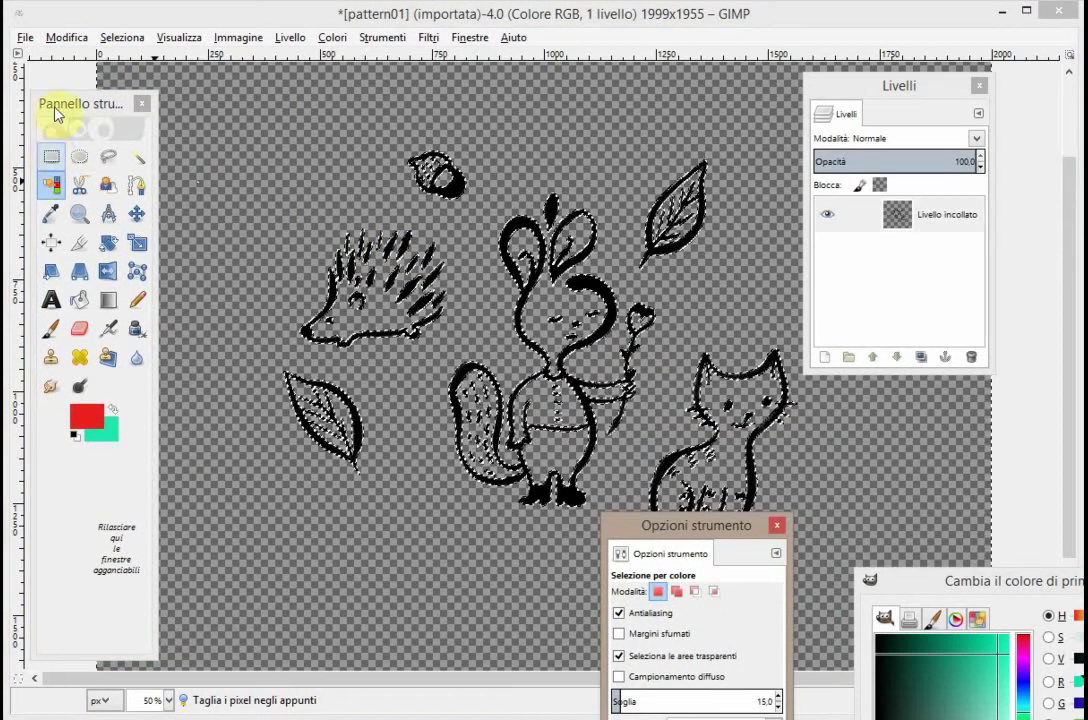
click(122, 37)
click(130, 81)
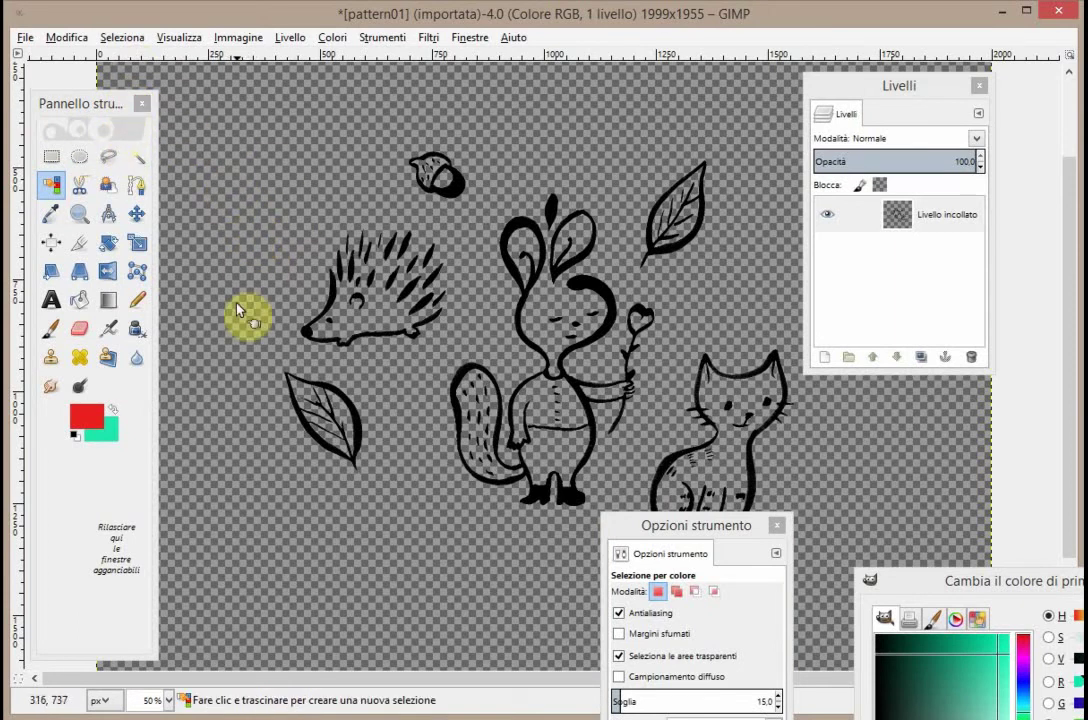
- Create a white-filled new layer and lower it below Livello incollato
click(288, 42)
click(292, 60)
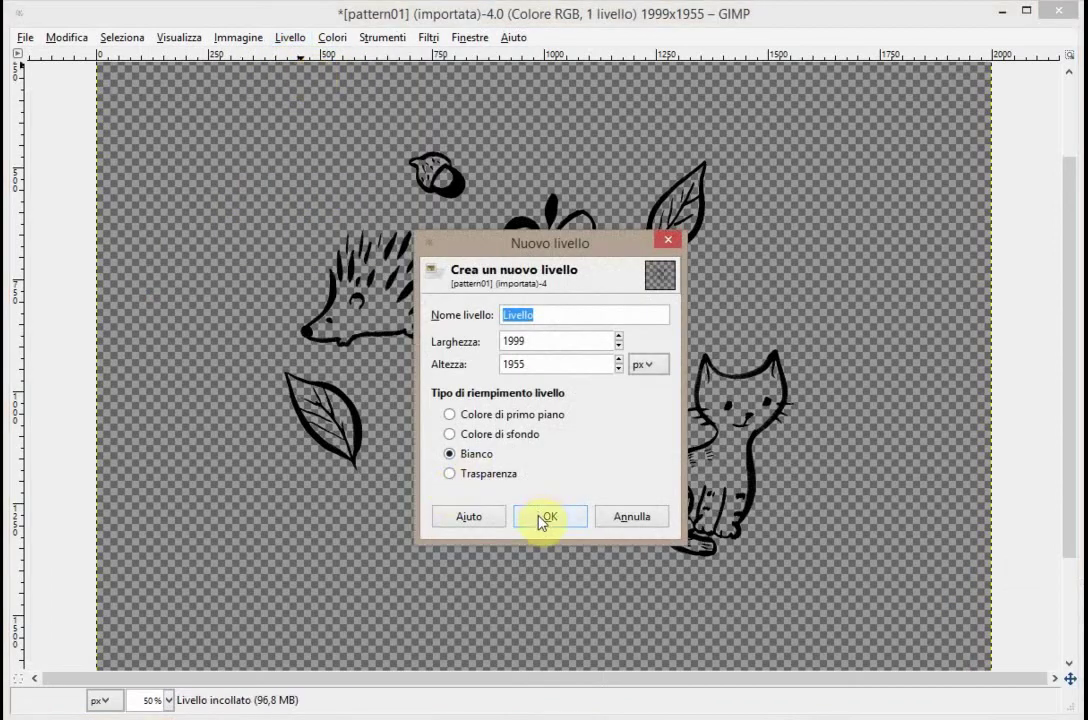
click(533, 522)
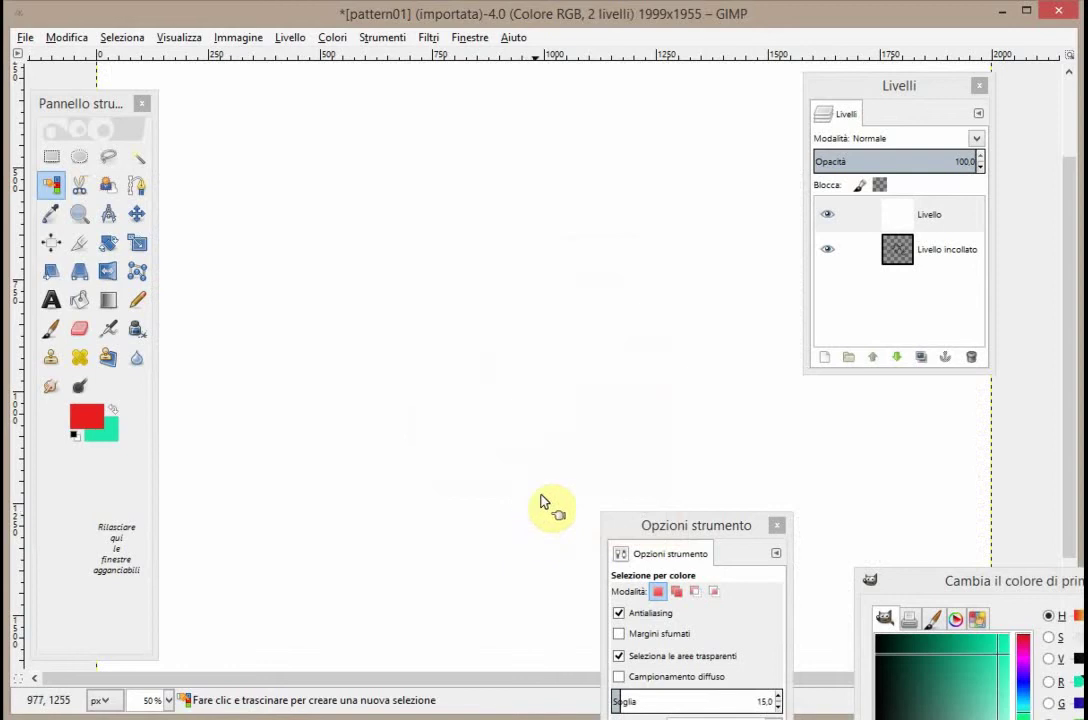
click(897, 358)
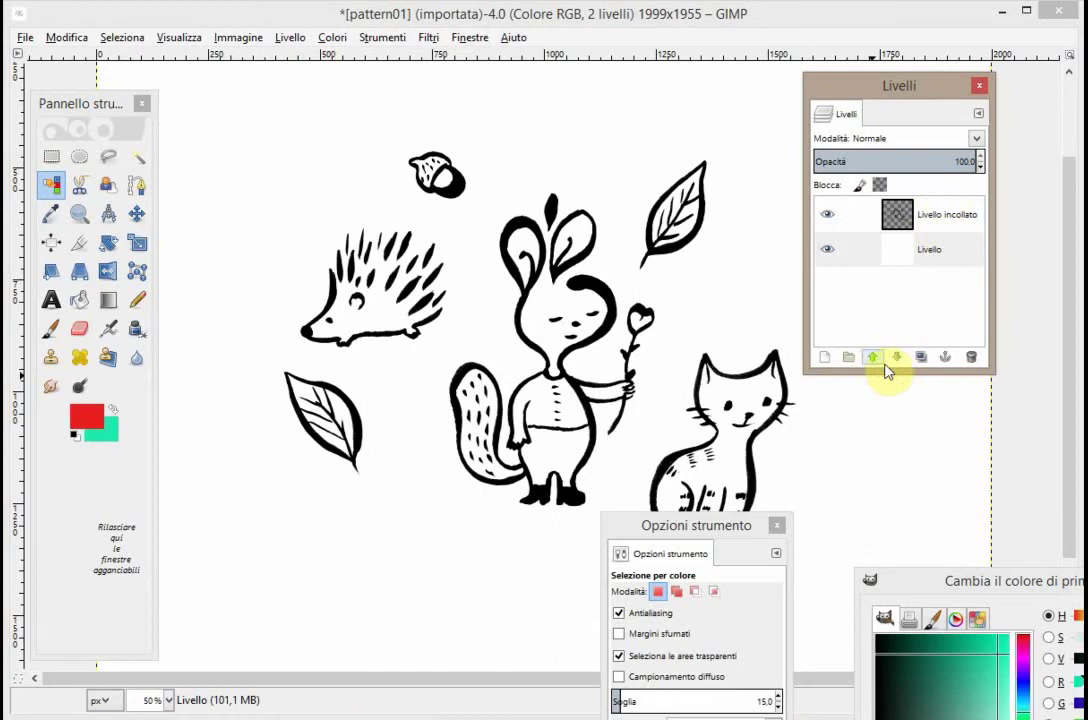
- View the image at 25%, check the white and pasted layers, then zoom into the animals
mouse_move(619, 528)
mouse_down()
mouse_move(529, 544)
mouse_move(432, 590)
mouse_up()
click(178, 37)
mouse_move(207, 95)
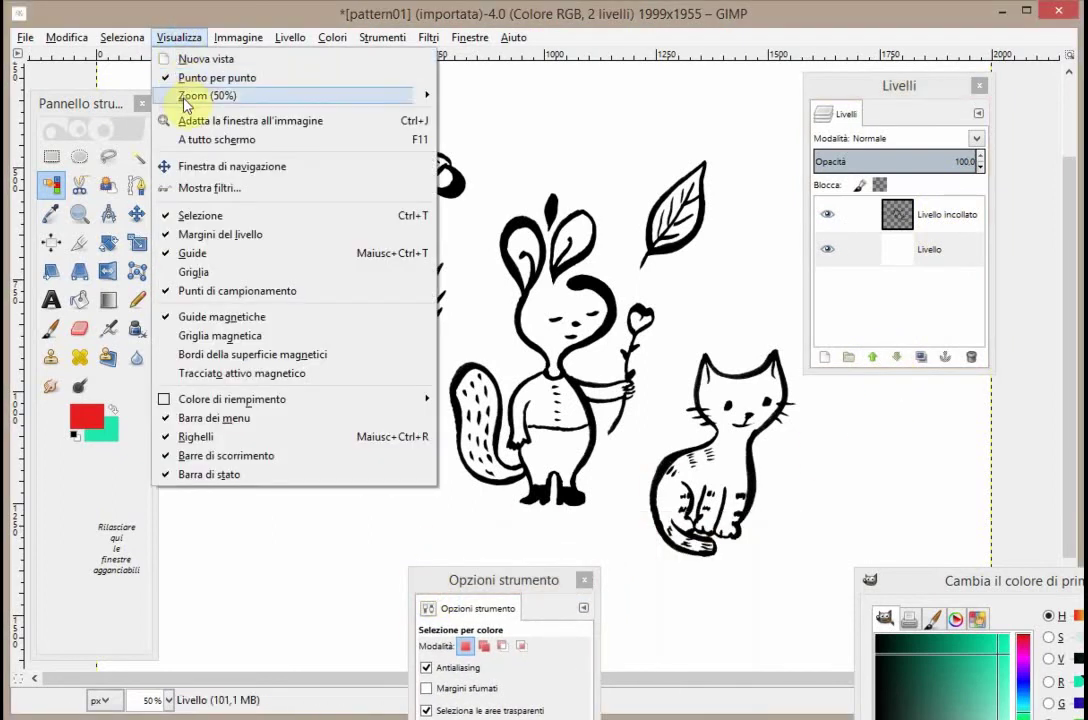
click(440, 309)
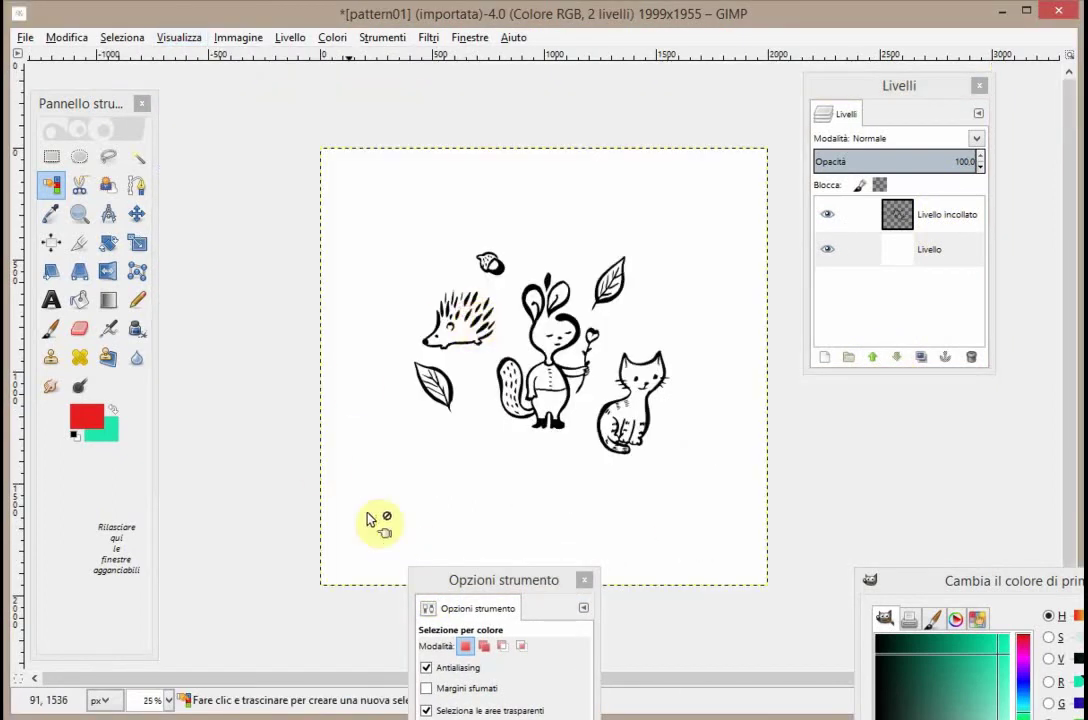
drag(468, 590, 581, 644)
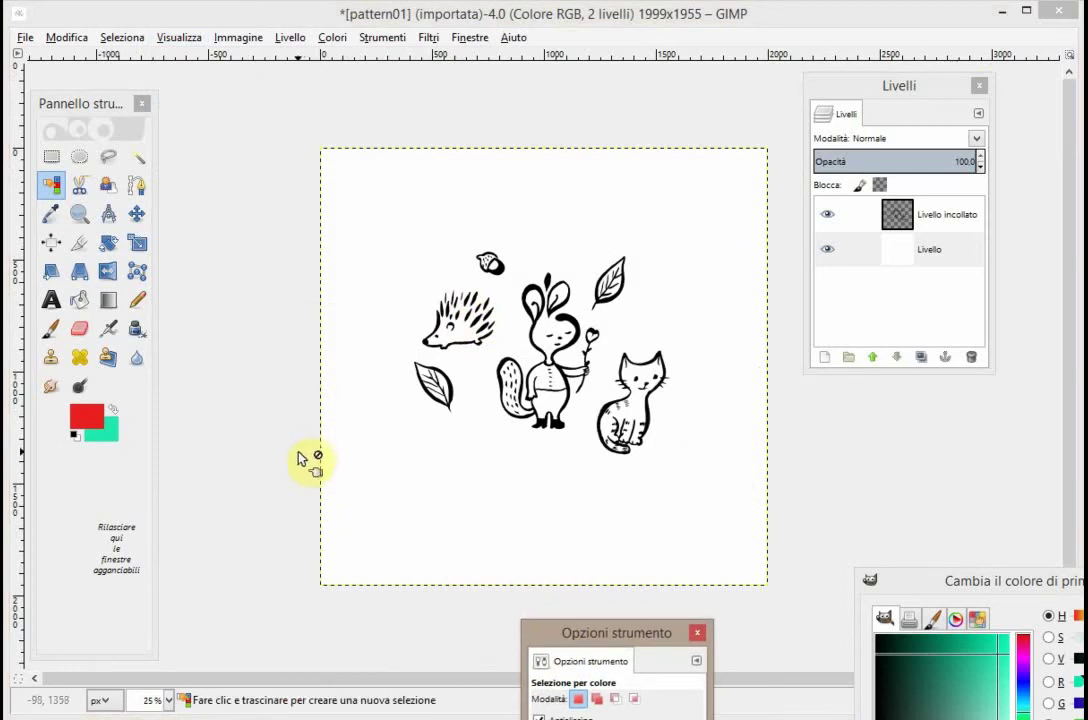
double_click(828, 252)
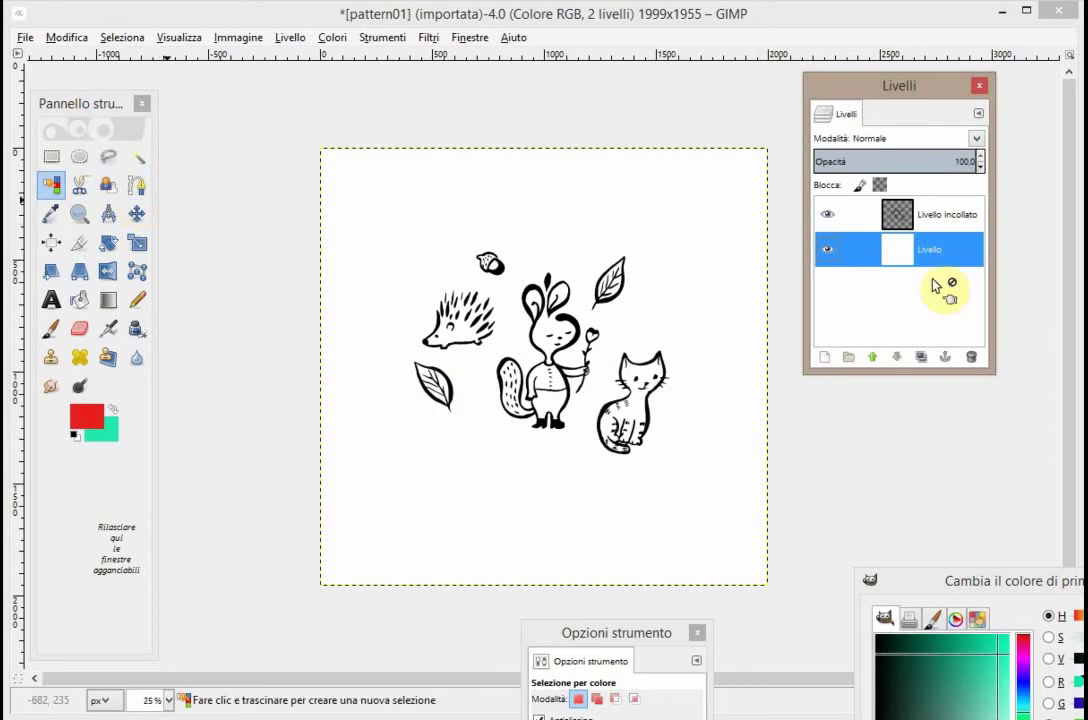
click(951, 224)
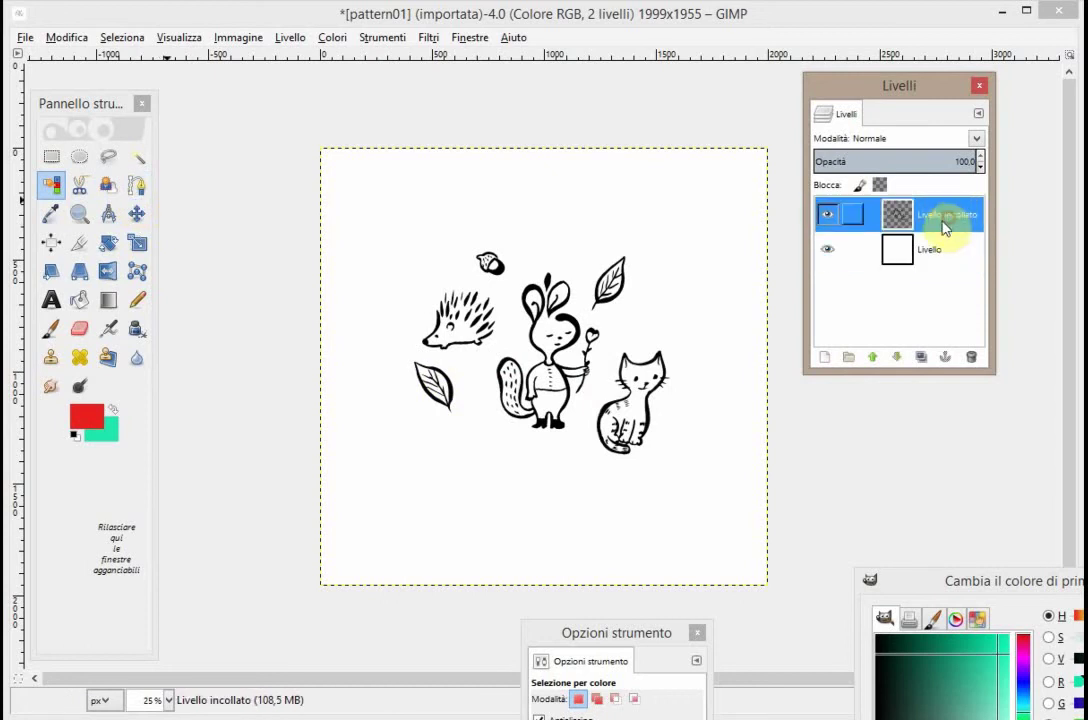
click(930, 260)
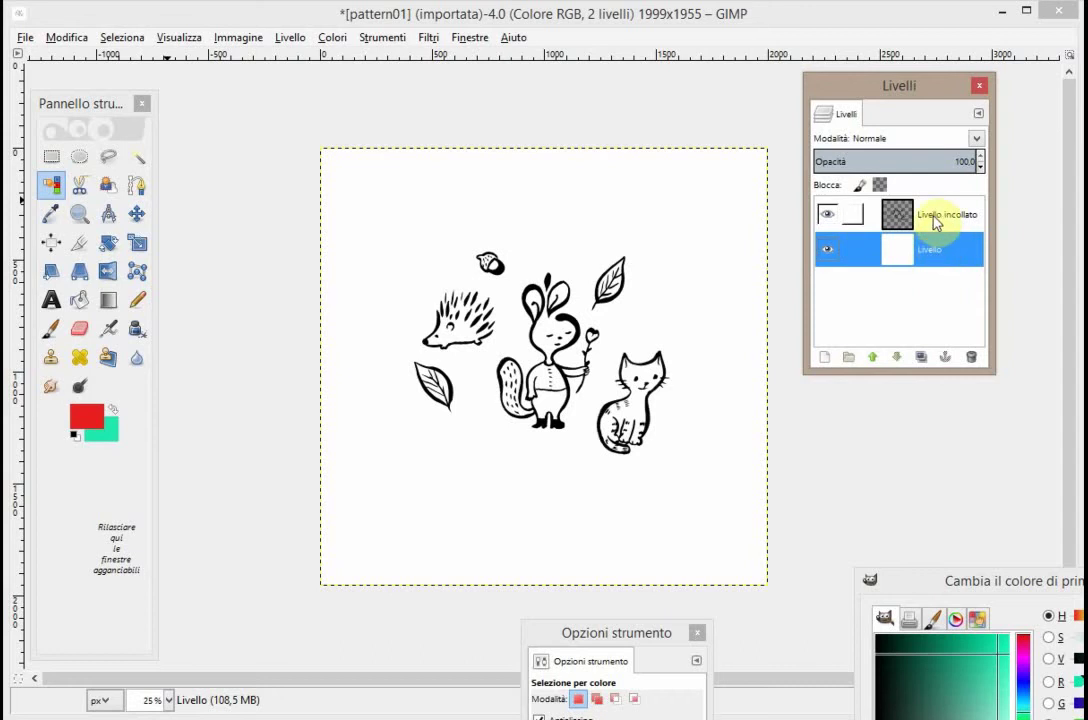
click(940, 226)
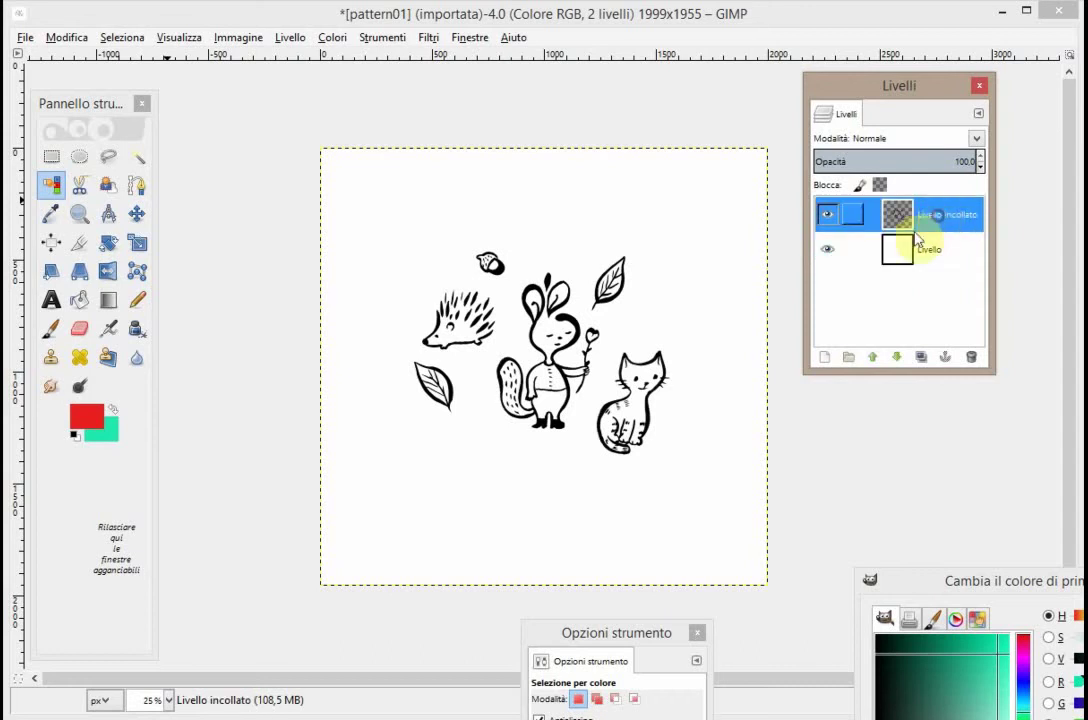
click(79, 213)
click(563, 369)
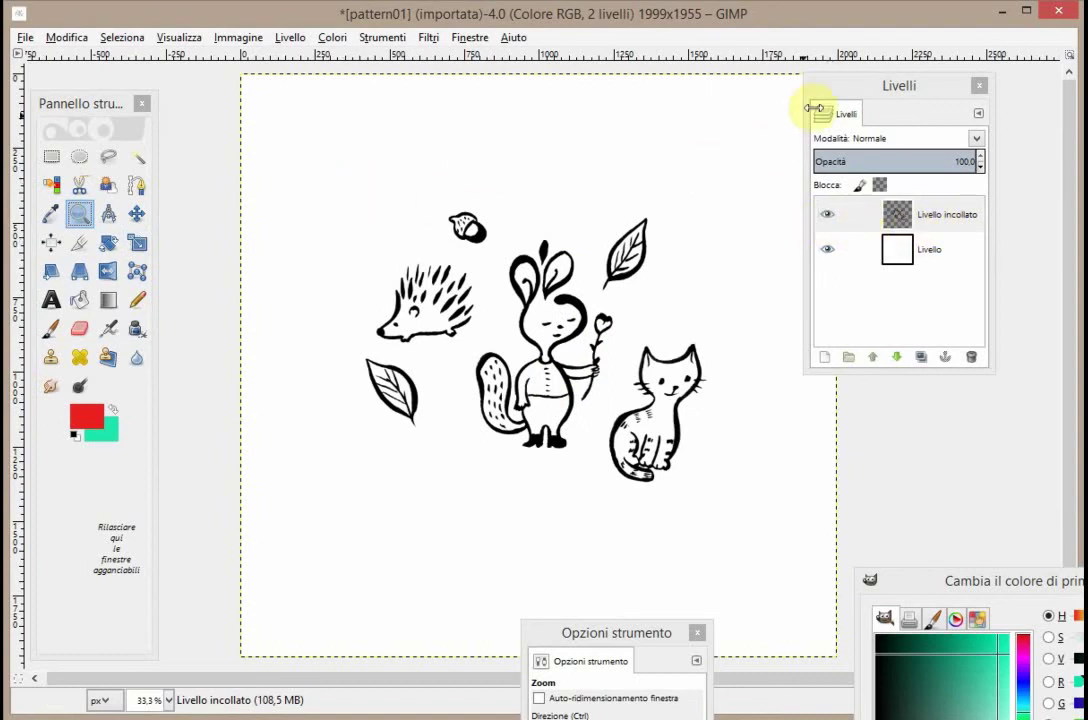
- Resize the canvas to 1600×1600 pixels with the drawing centred and layers left unresized
drag(838, 88, 895, 118)
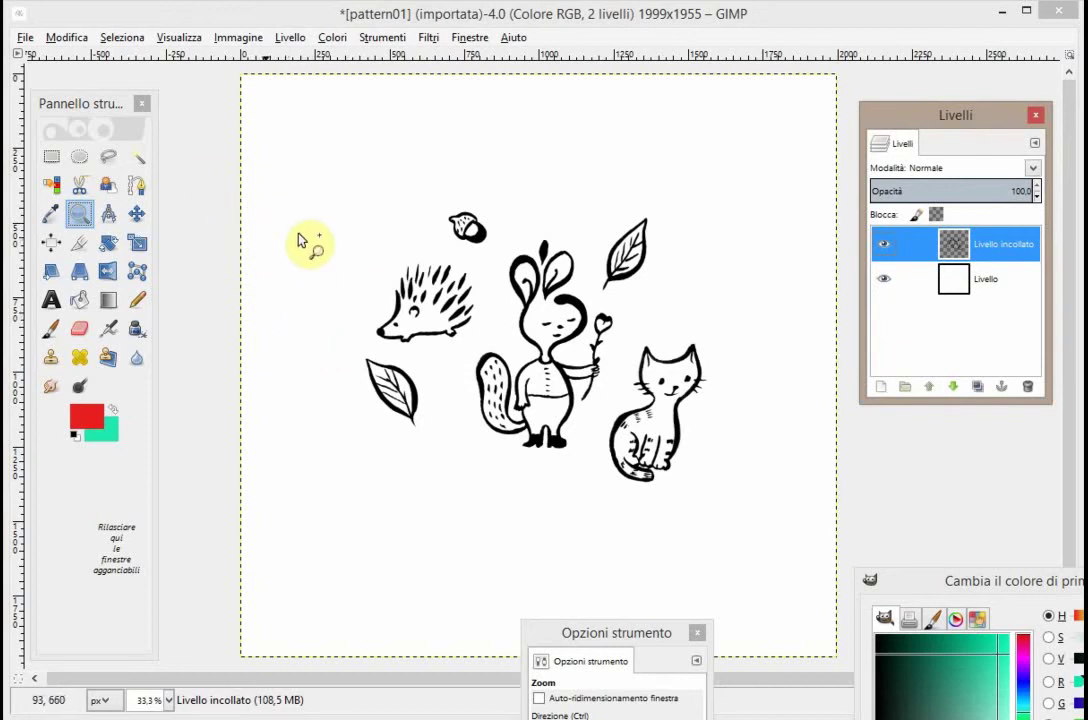
click(237, 38)
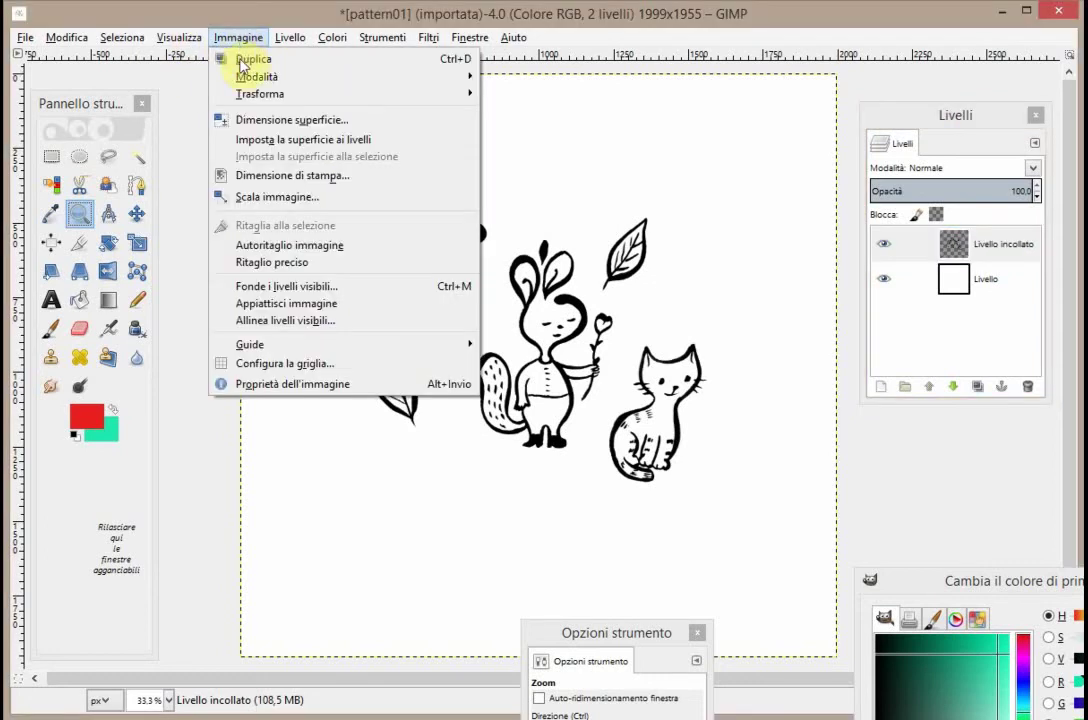
click(265, 122)
text(1600)
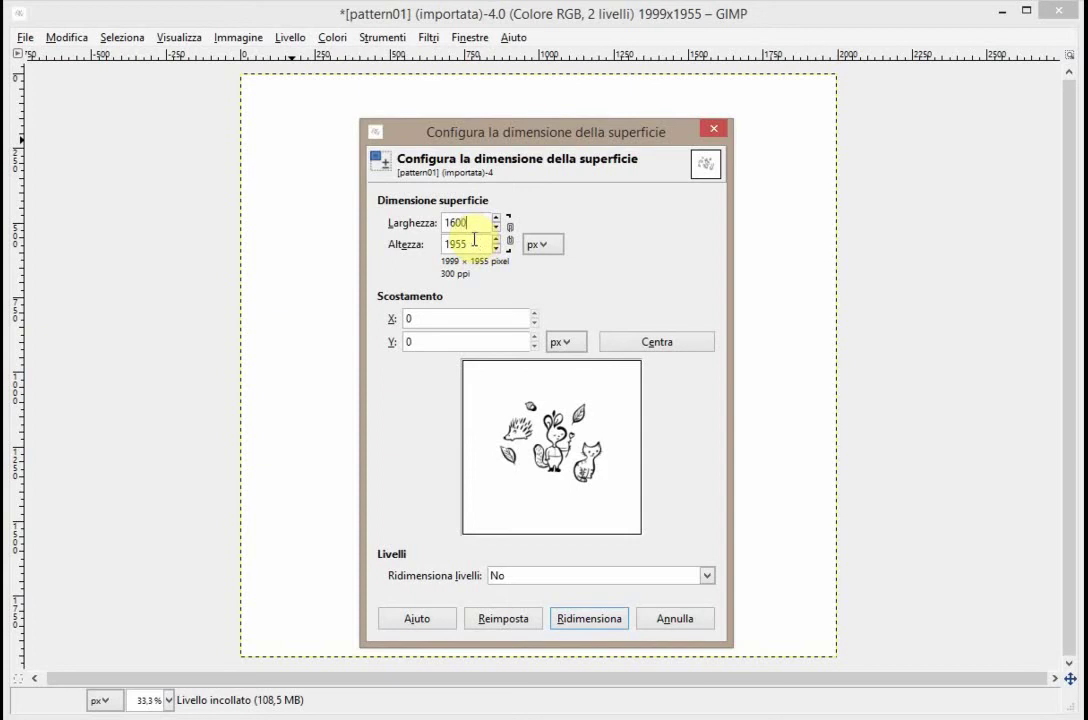
click(463, 244)
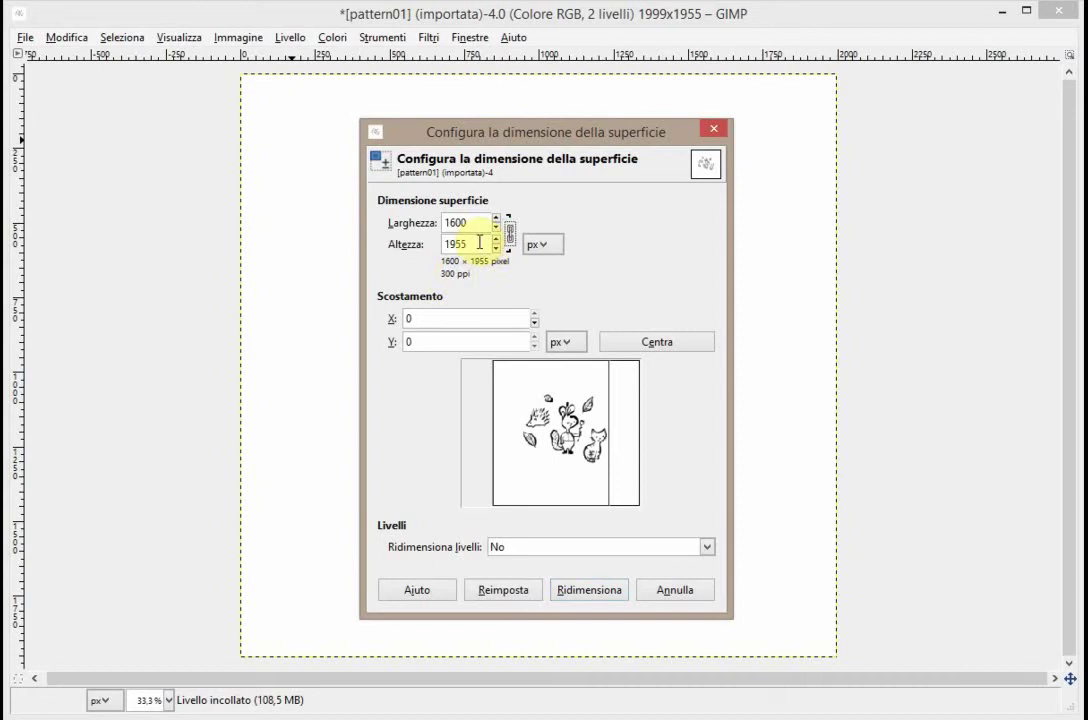
drag(467, 242, 428, 246)
text(1600)
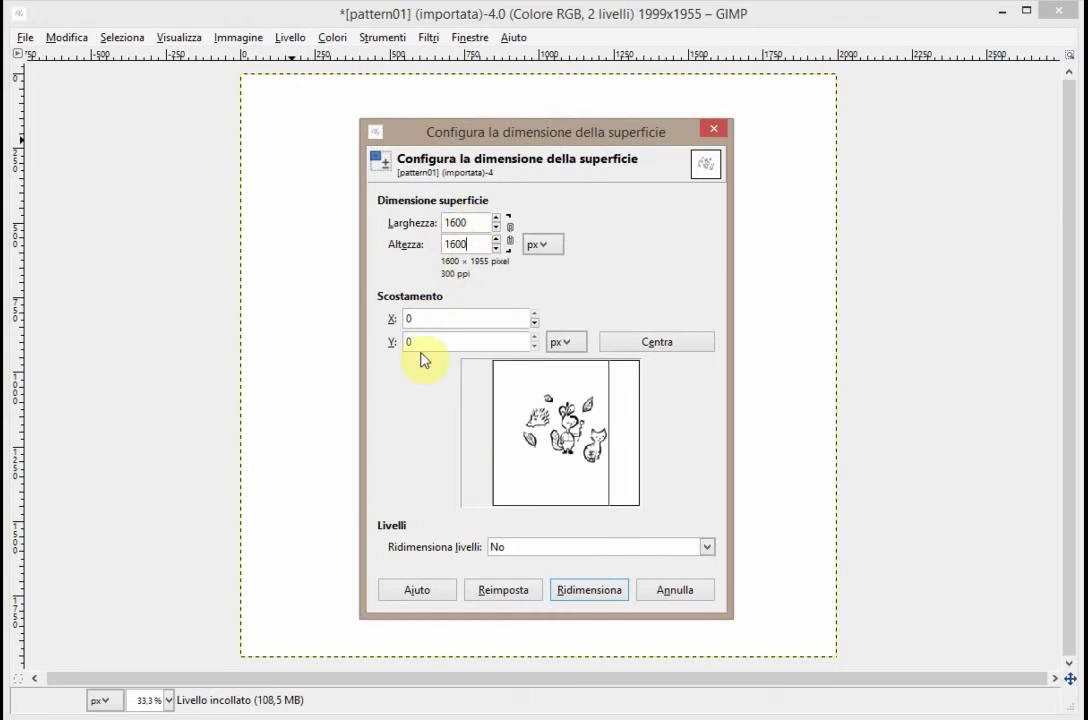
click(634, 347)
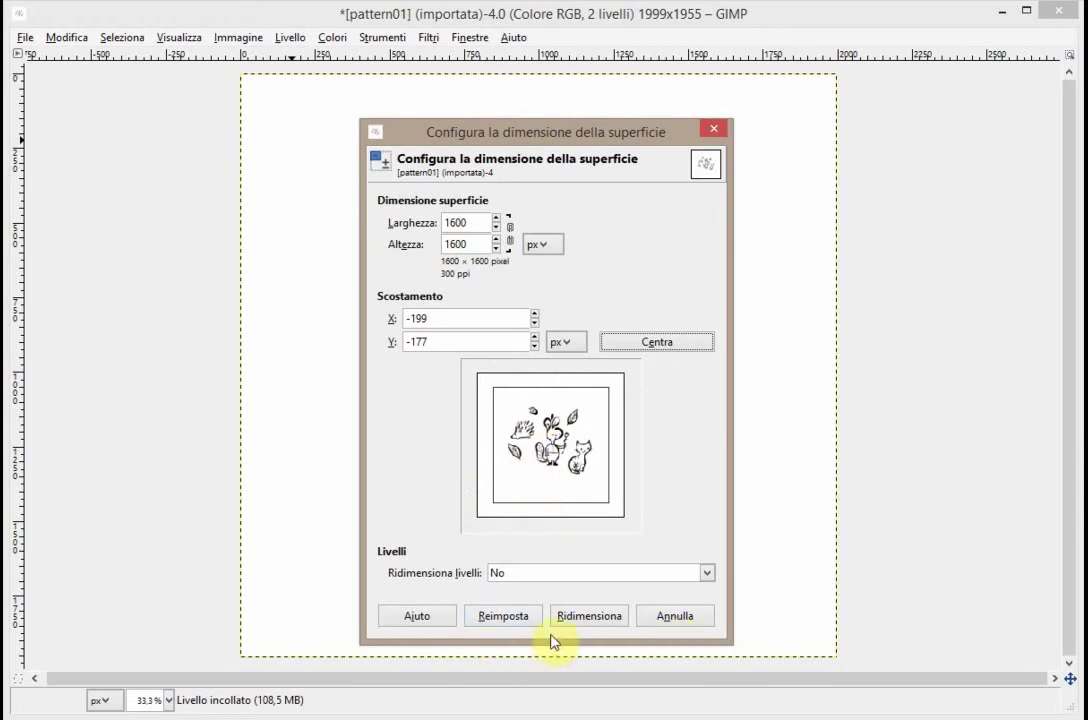
click(587, 621)
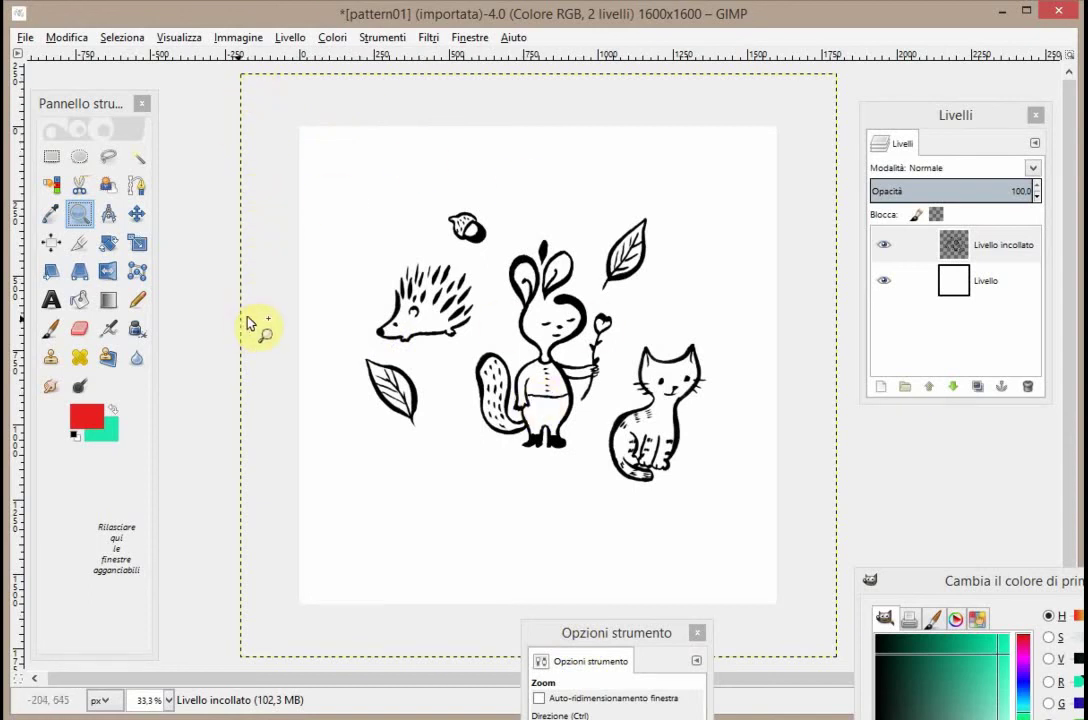
- Fit the pasted drawing layer 'Livello incollato' to the 1600×1600 image size
click(978, 244)
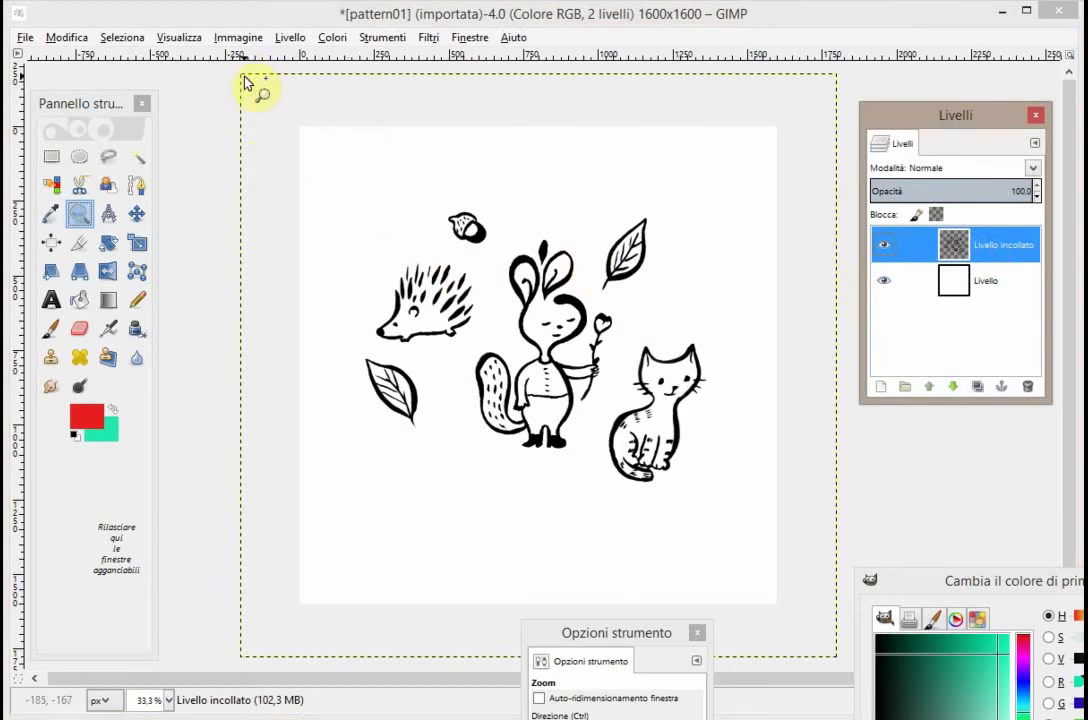
click(884, 244)
click(987, 288)
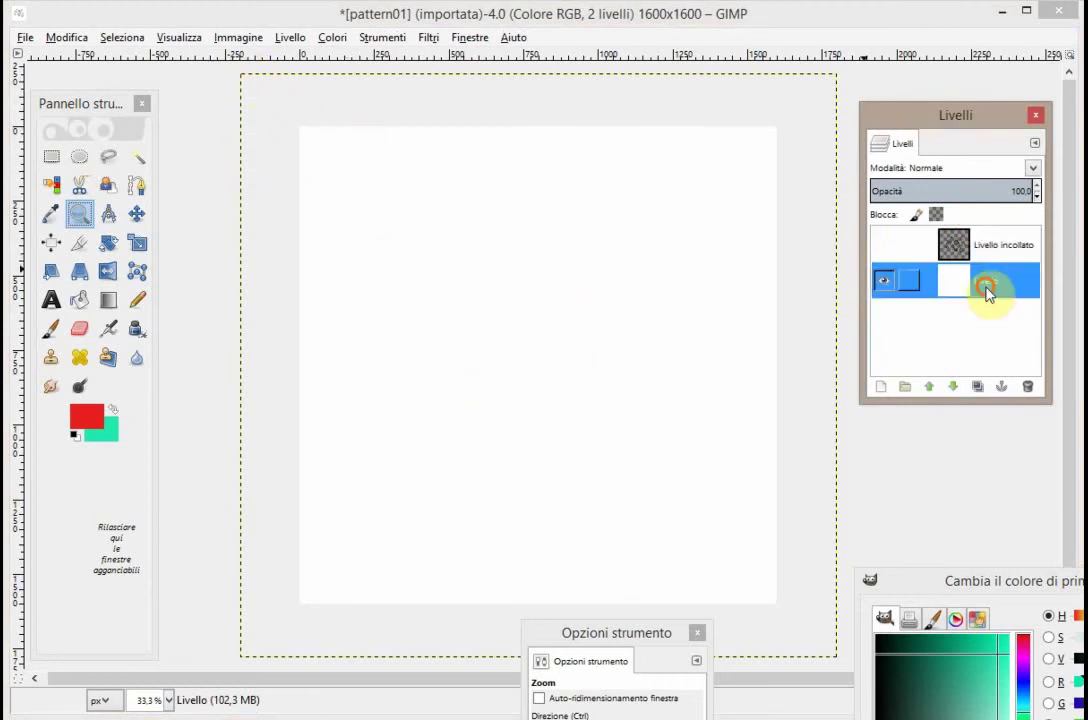
click(884, 244)
click(955, 244)
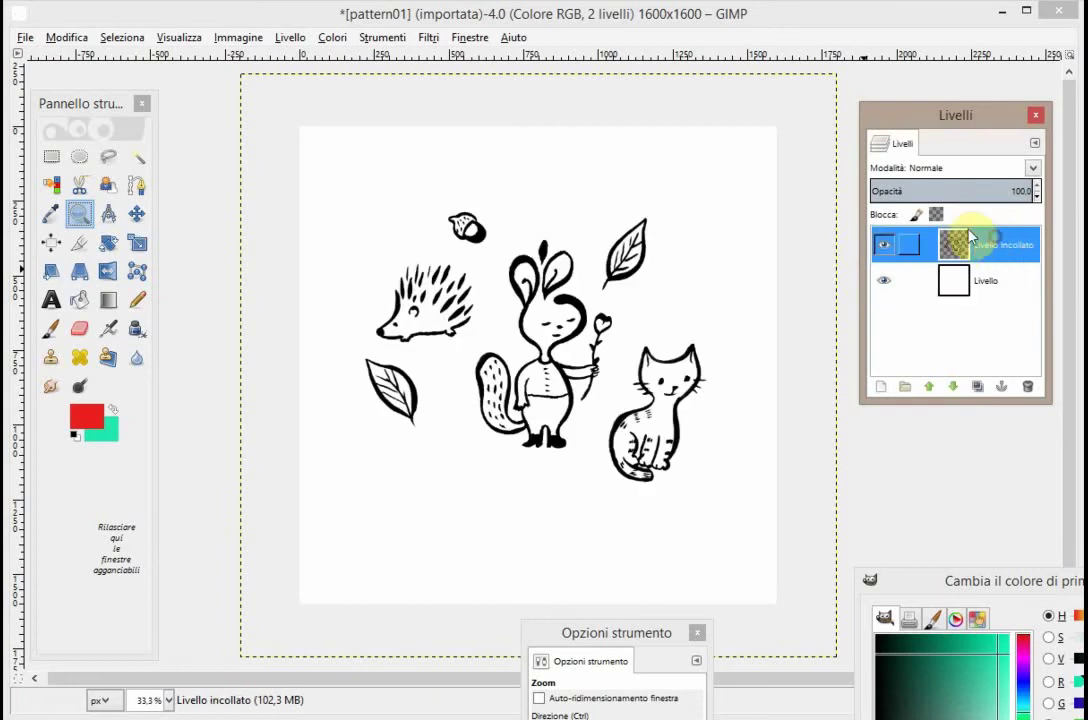
click(290, 38)
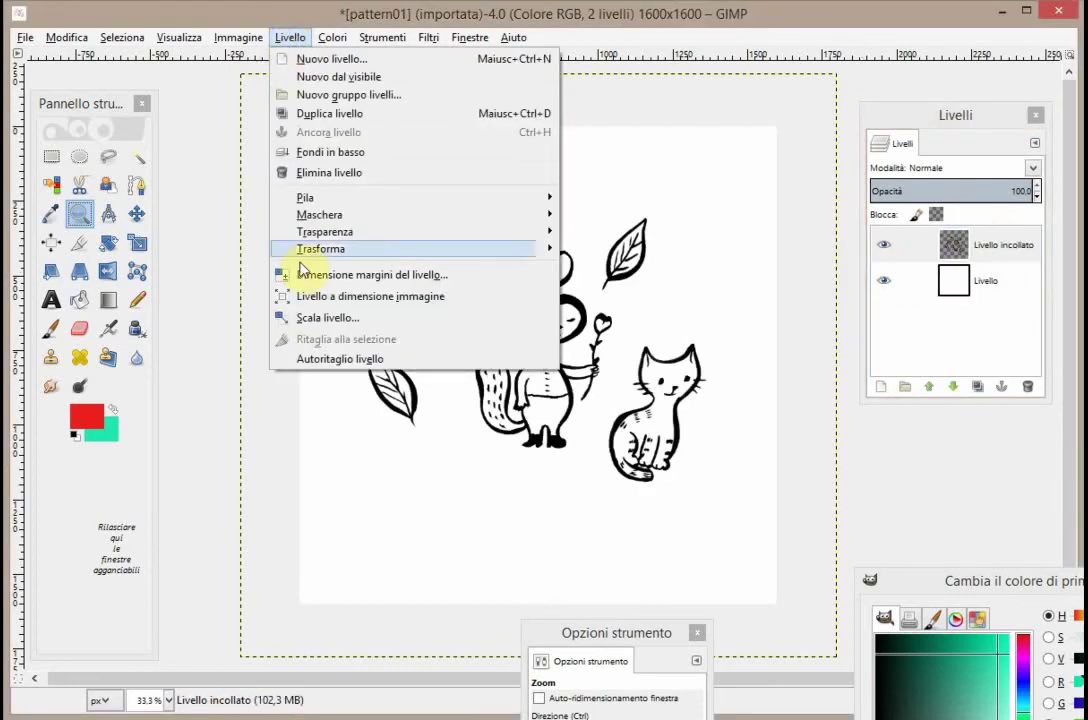
click(305, 302)
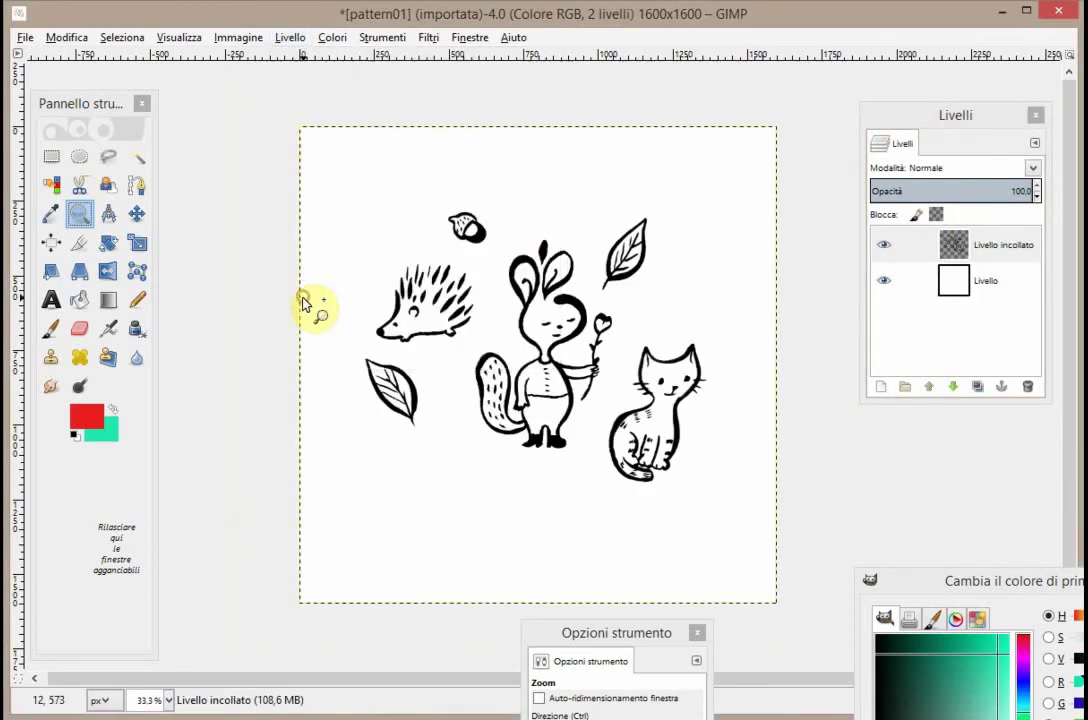
- Fit the white 'Livello' layer to the image size, then zoom in around the rabbit
click(972, 284)
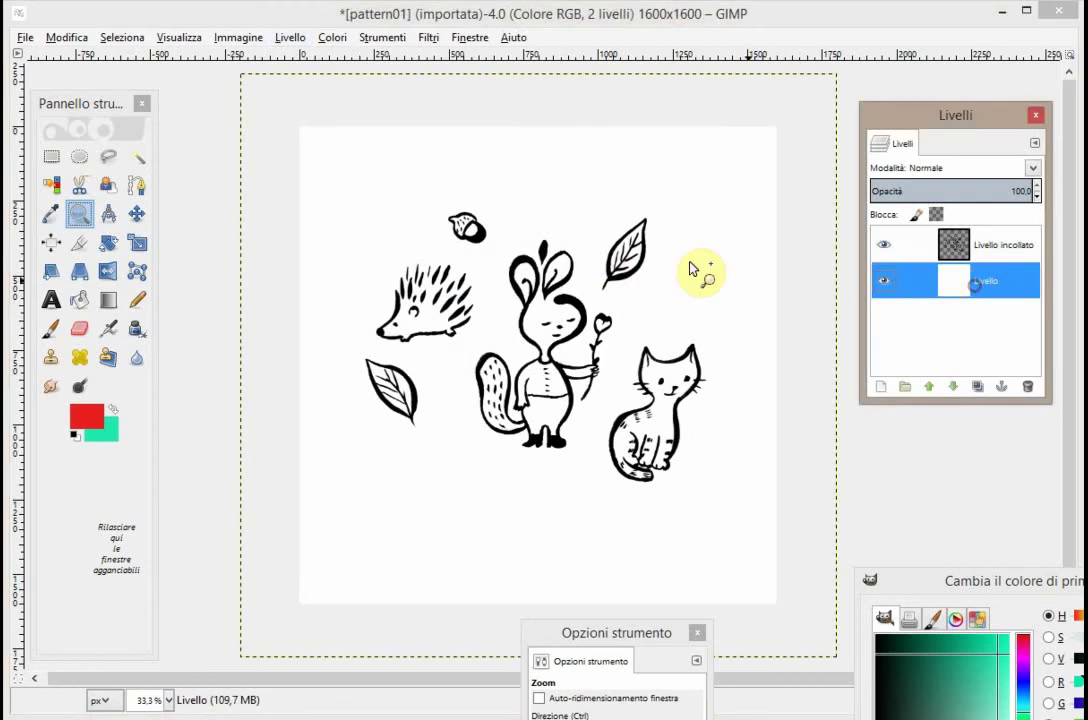
click(290, 38)
click(303, 305)
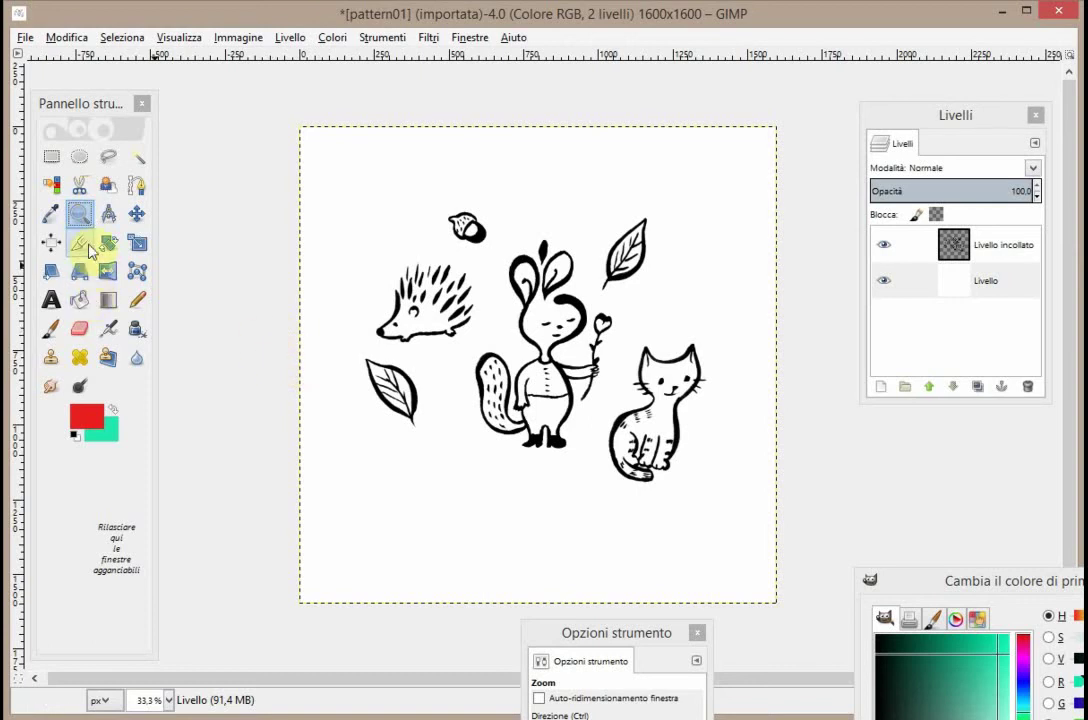
click(545, 270)
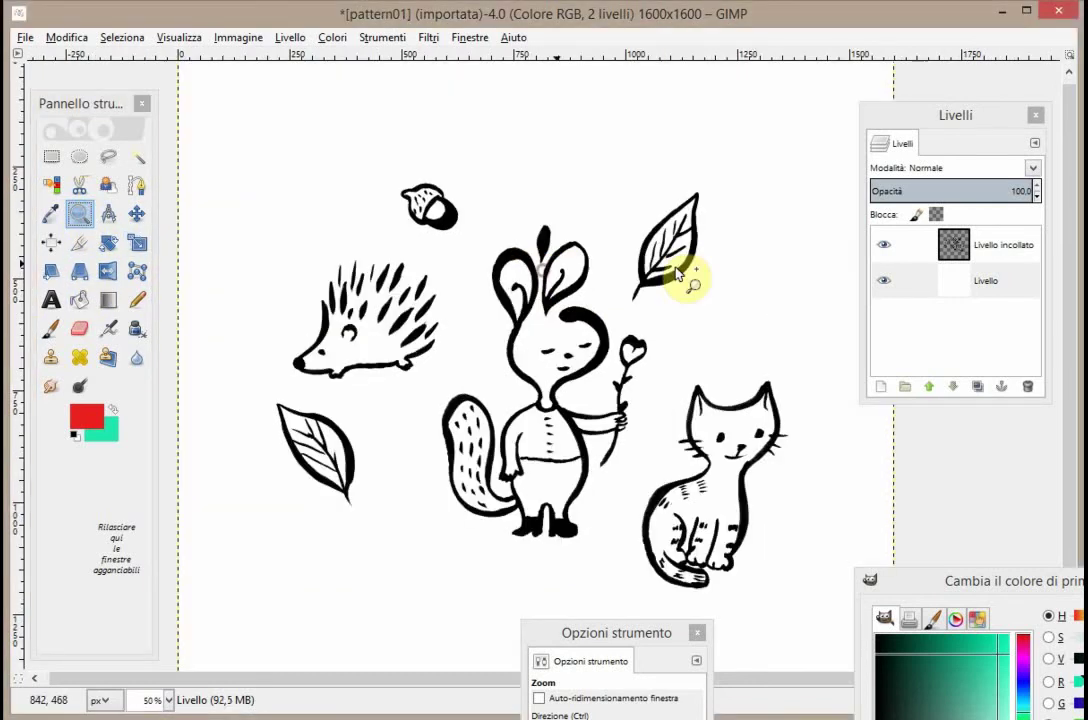
click(1005, 250)
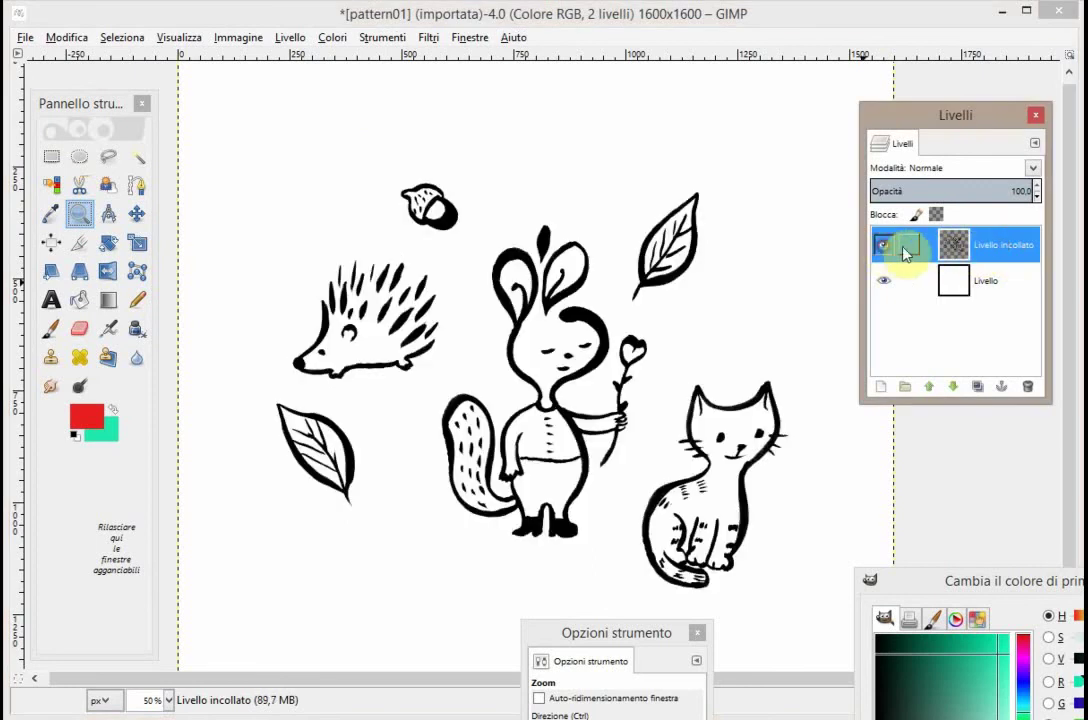
- Trace a first freehand lasso outline around the sitting cat
click(107, 155)
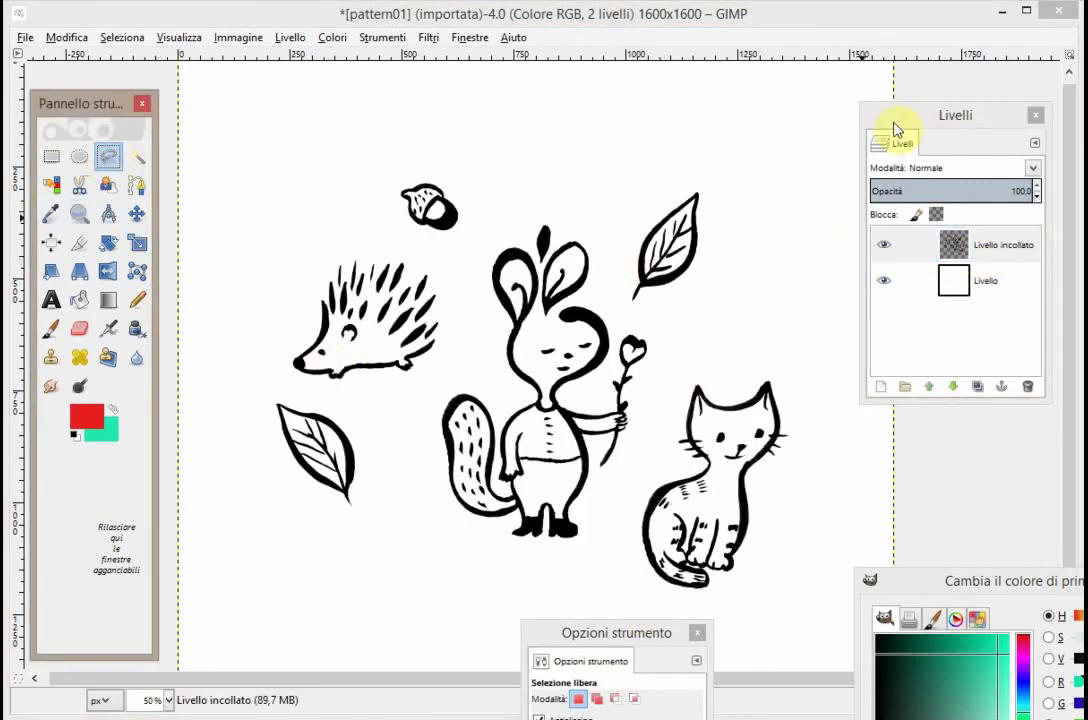
drag(888, 122, 930, 155)
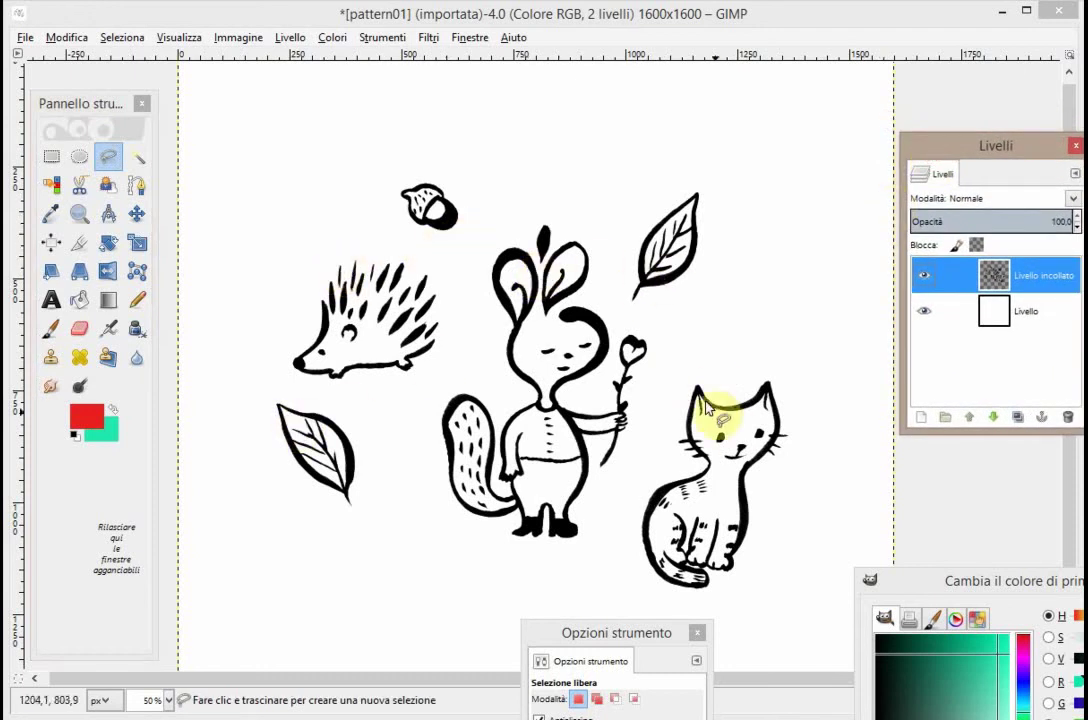
drag(692, 380, 632, 553)
drag(686, 606, 757, 587)
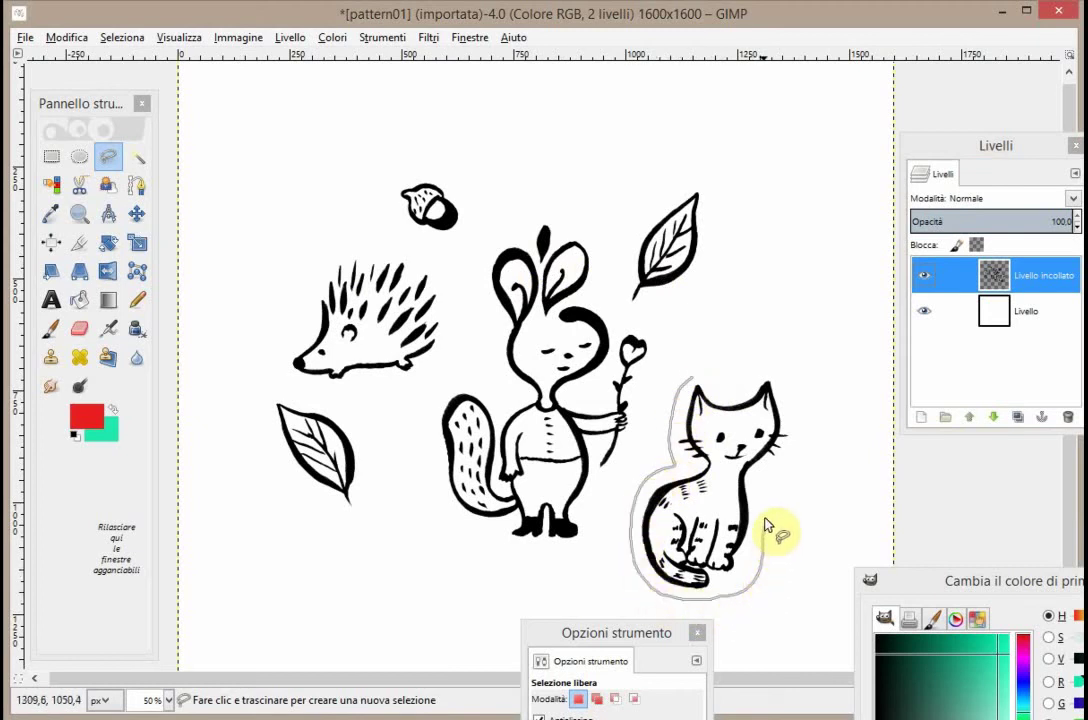
drag(765, 524, 792, 460)
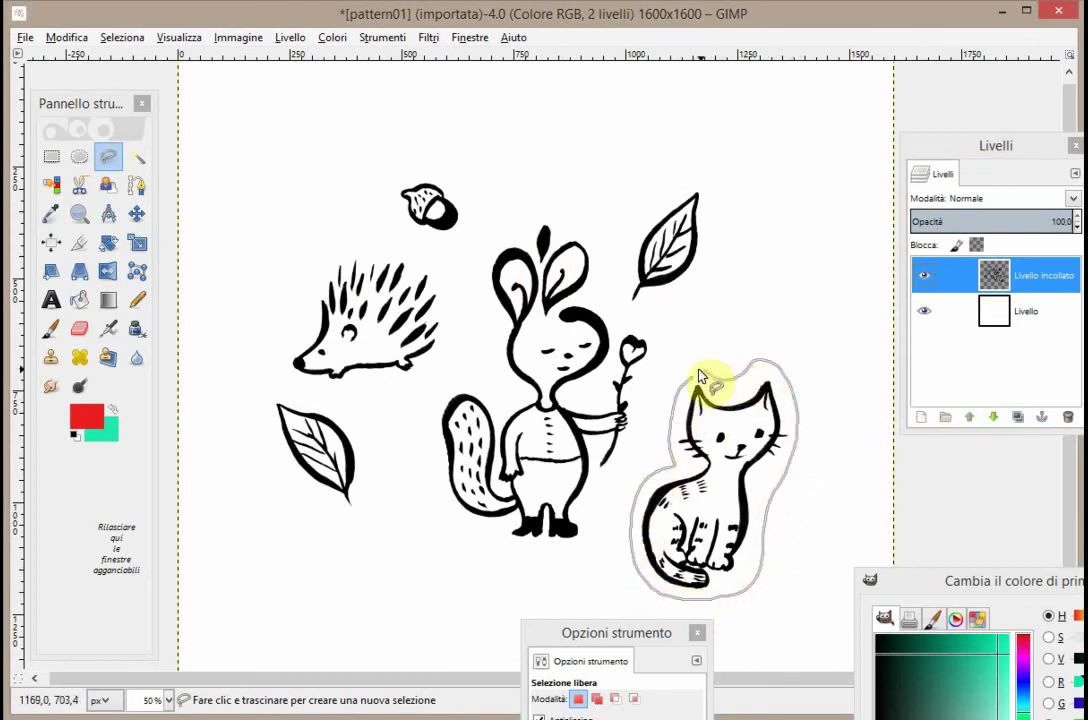
drag(691, 378, 692, 378)
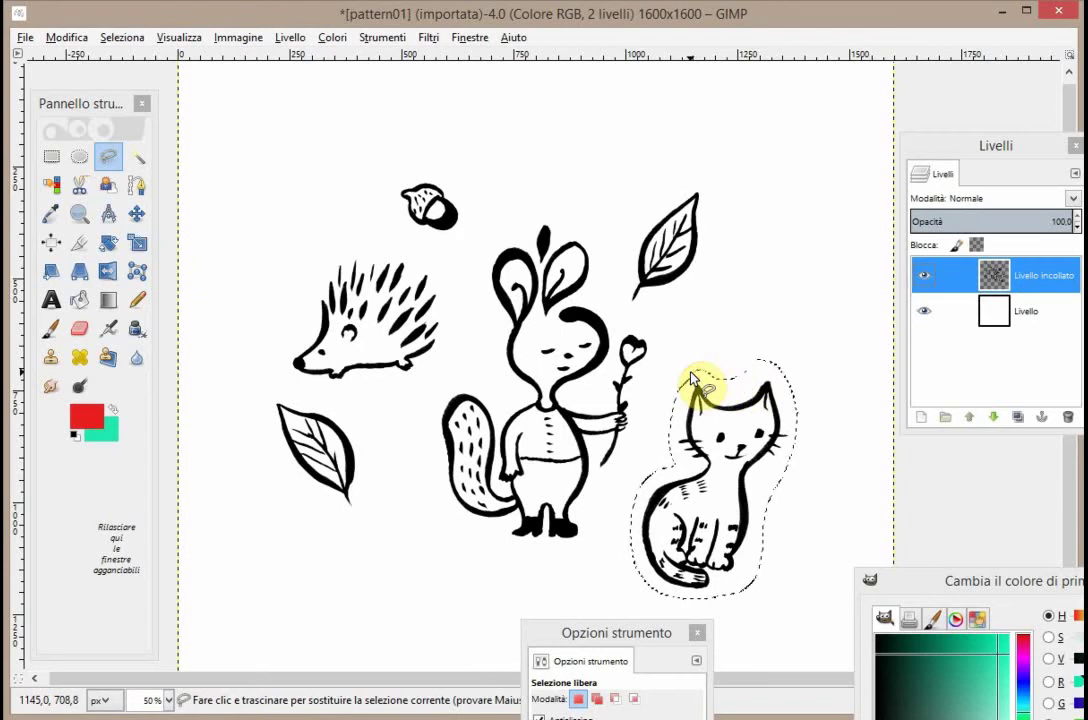
drag(622, 640, 487, 658)
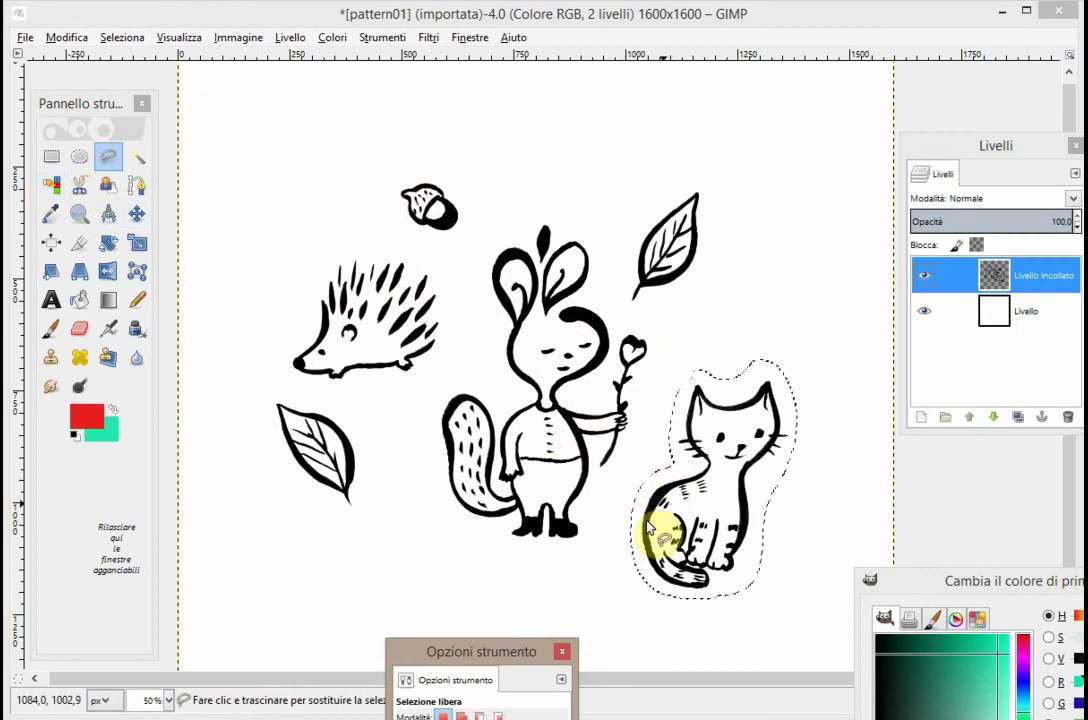
- Select the hedgehog with a point-by-point freehand outline
click(313, 388)
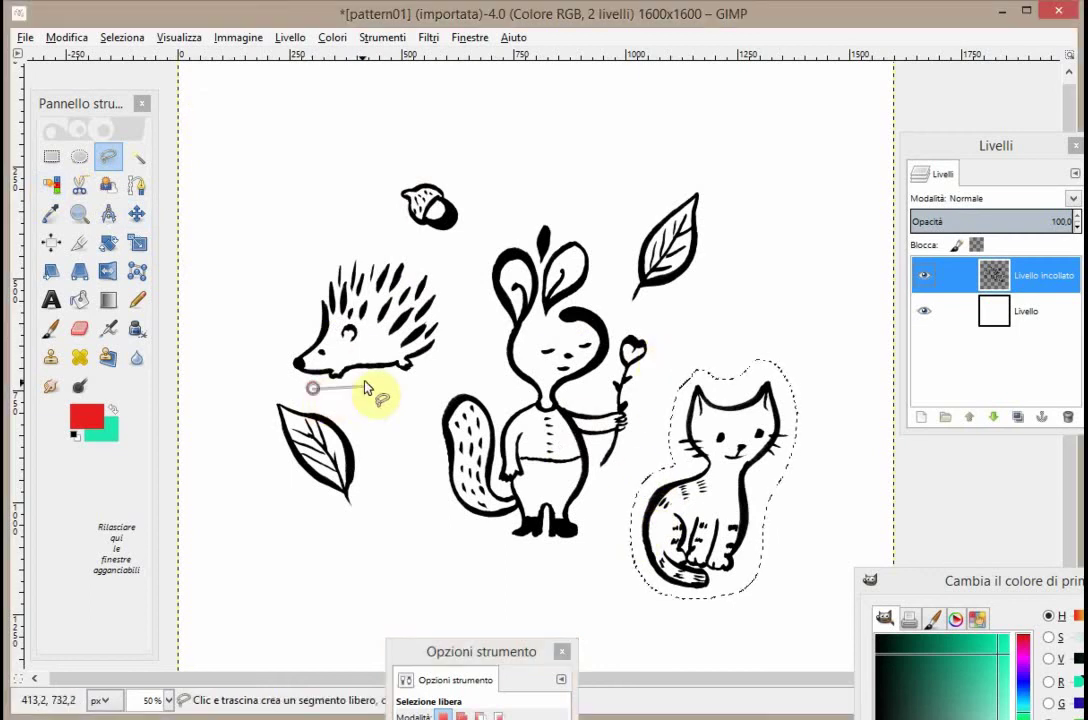
click(426, 378)
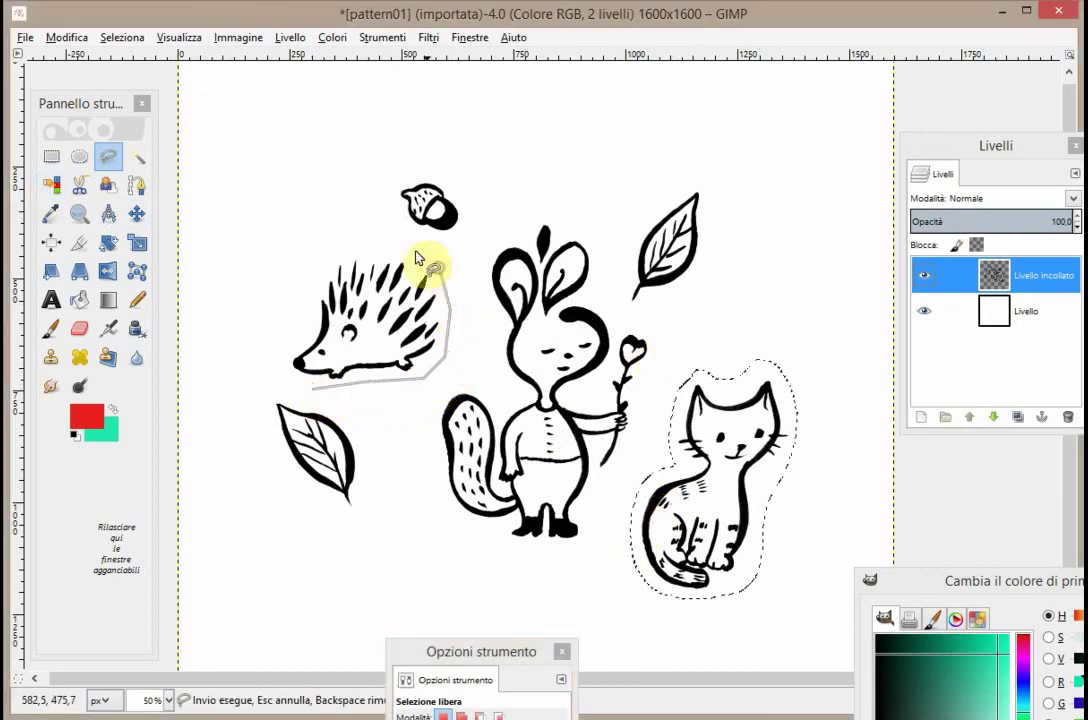
click(341, 254)
click(314, 281)
click(310, 313)
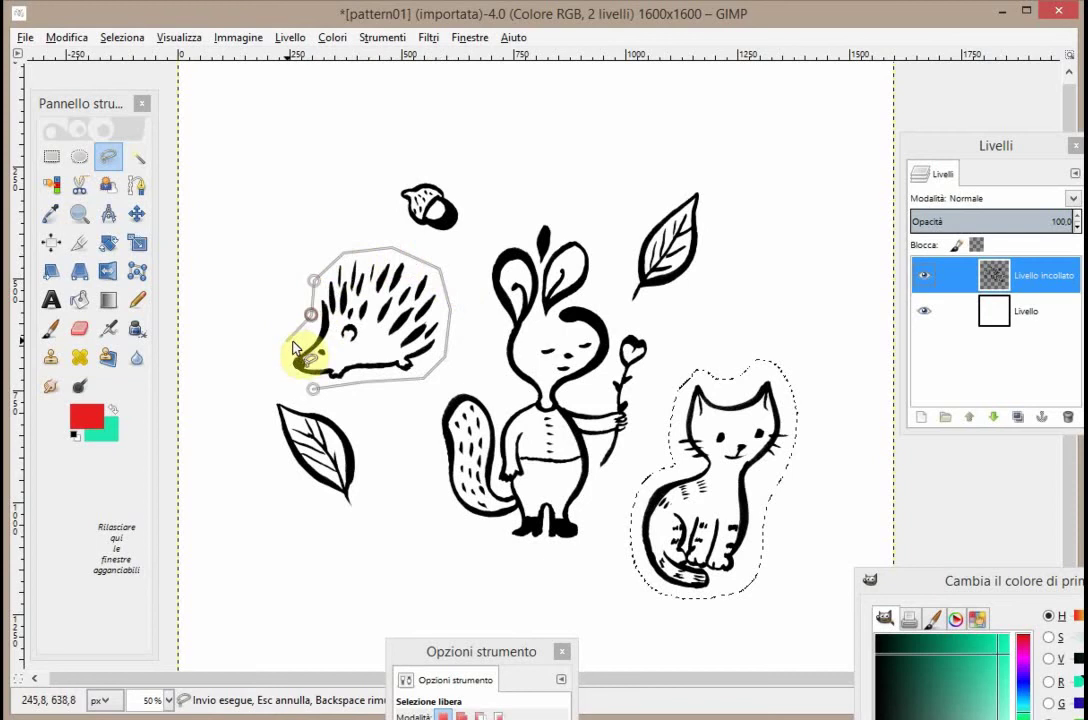
click(302, 339)
click(285, 361)
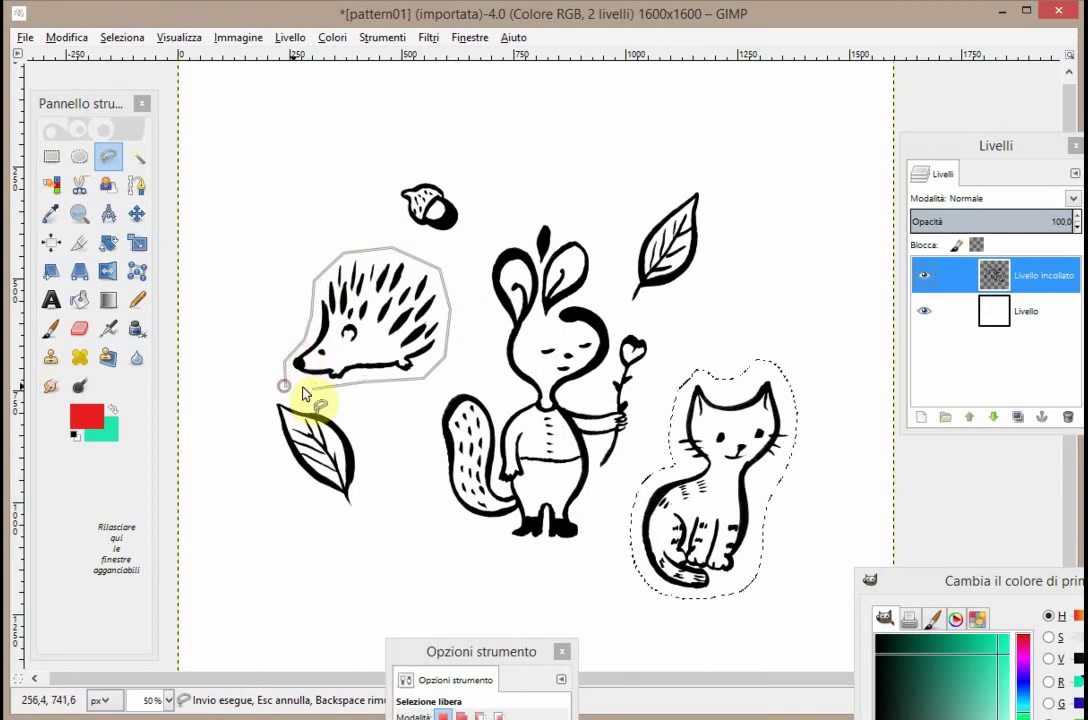
click(305, 393)
key(Return)
- Clear the hedgehog selection and redraw a freehand outline around the cat
click(51, 156)
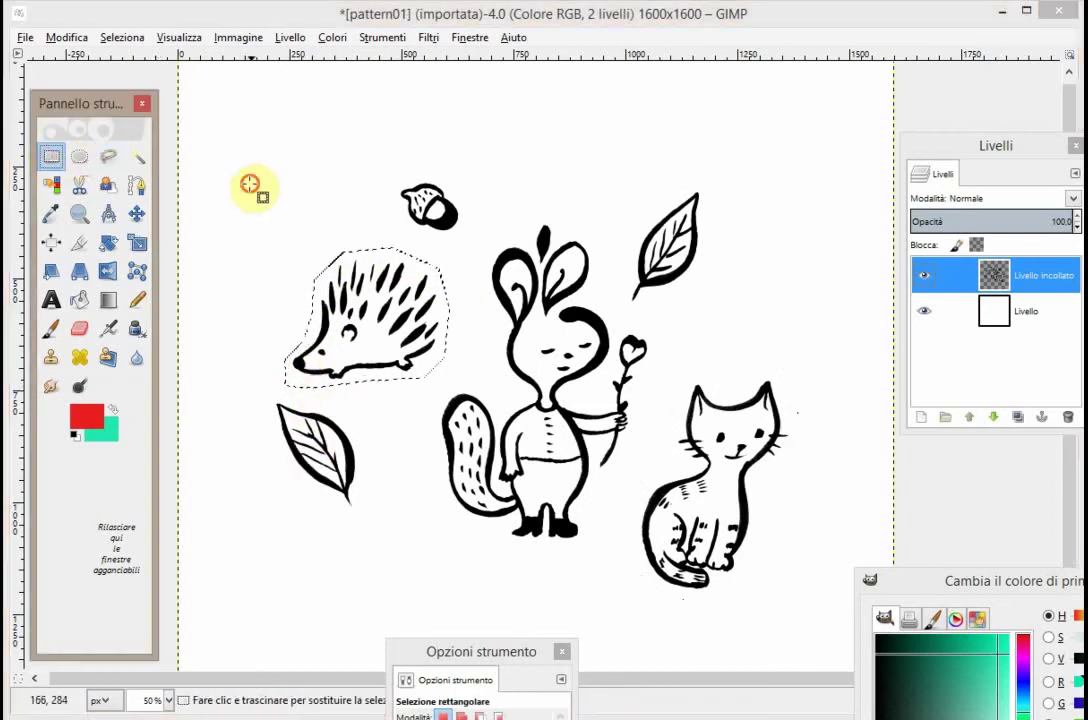
click(250, 185)
click(108, 156)
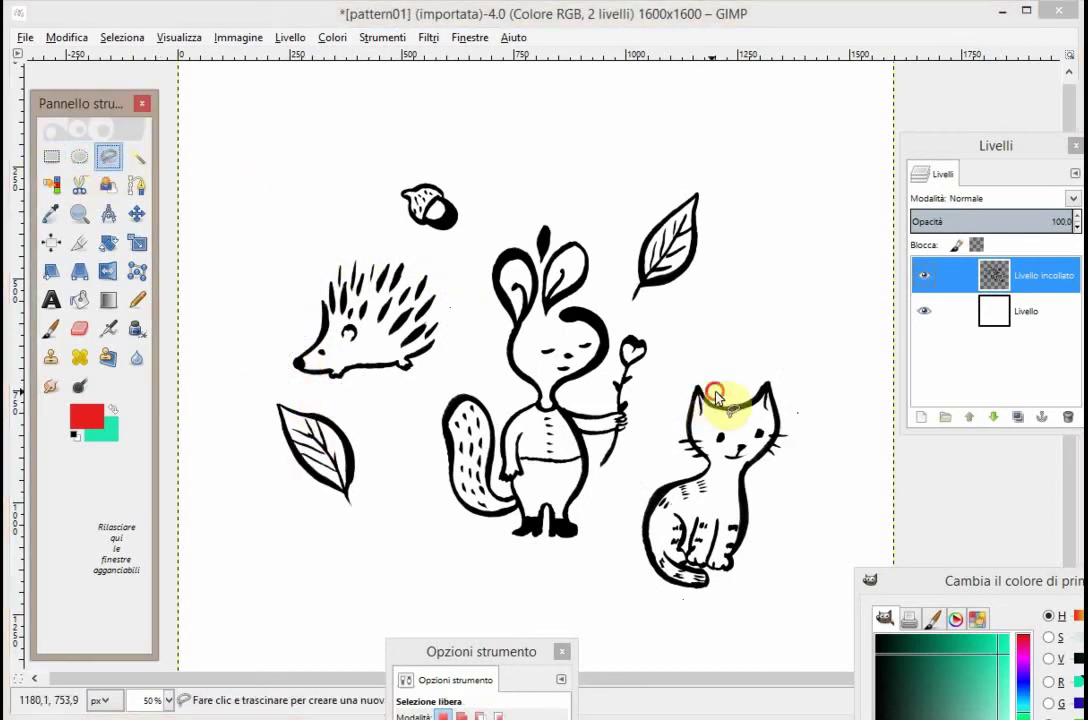
drag(716, 397, 683, 450)
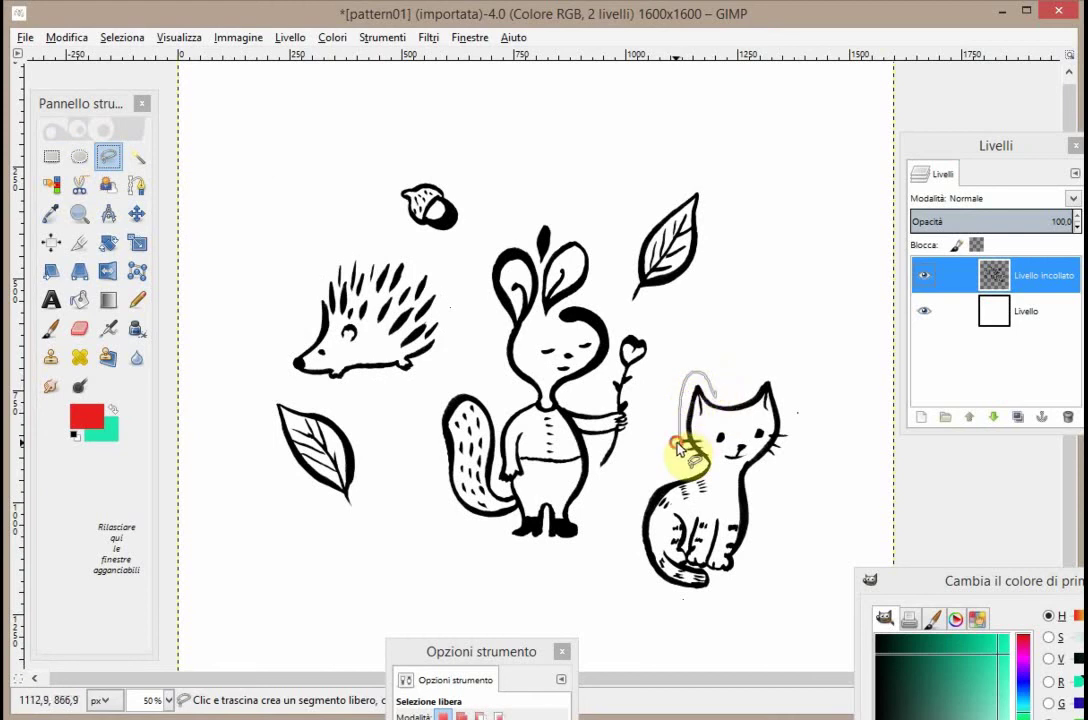
key(Escape)
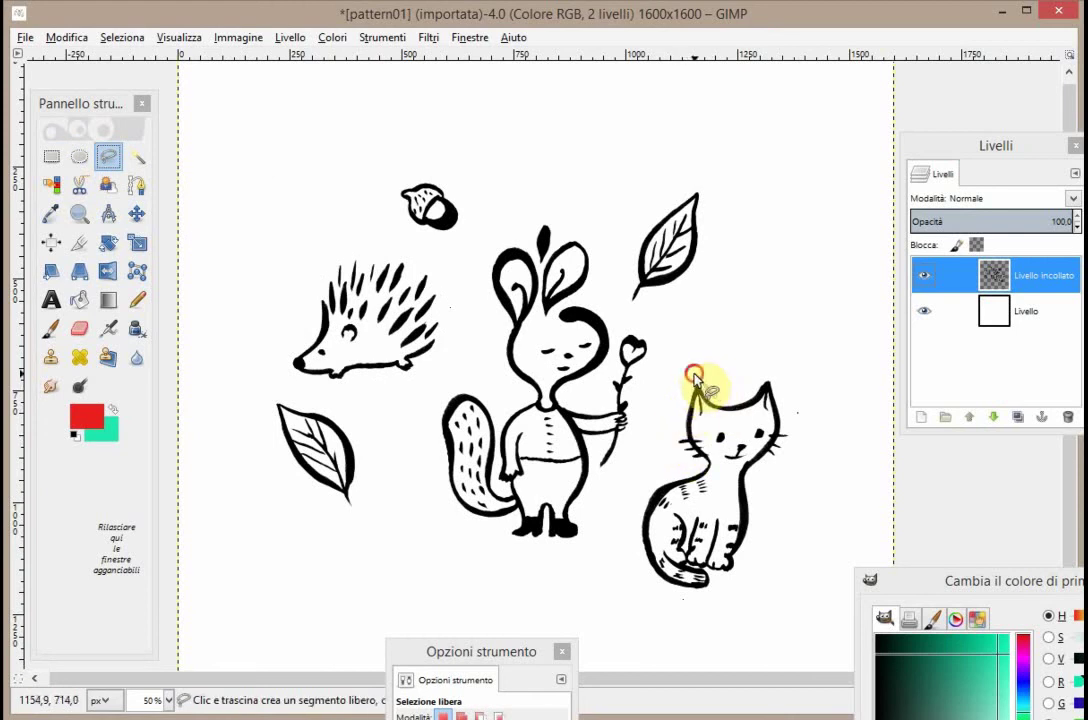
drag(694, 378, 677, 400)
mouse_move(670, 463)
mouse_down()
mouse_move(636, 539)
mouse_move(726, 614)
mouse_move(780, 503)
mouse_move(786, 387)
mouse_move(724, 389)
mouse_up()
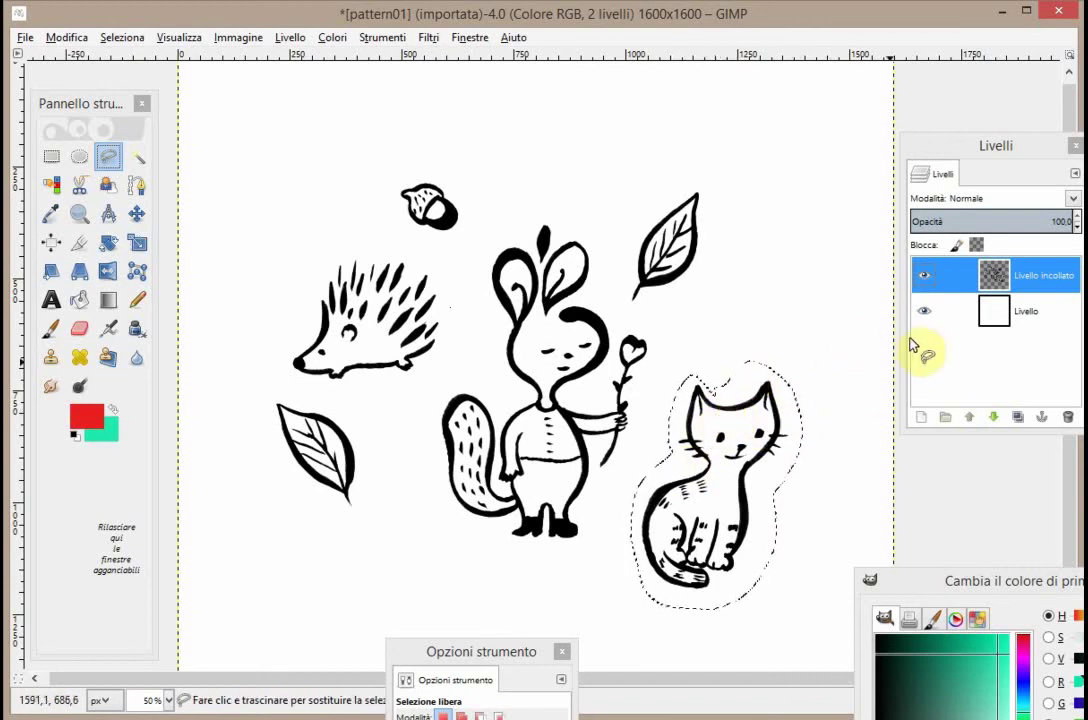
click(924, 311)
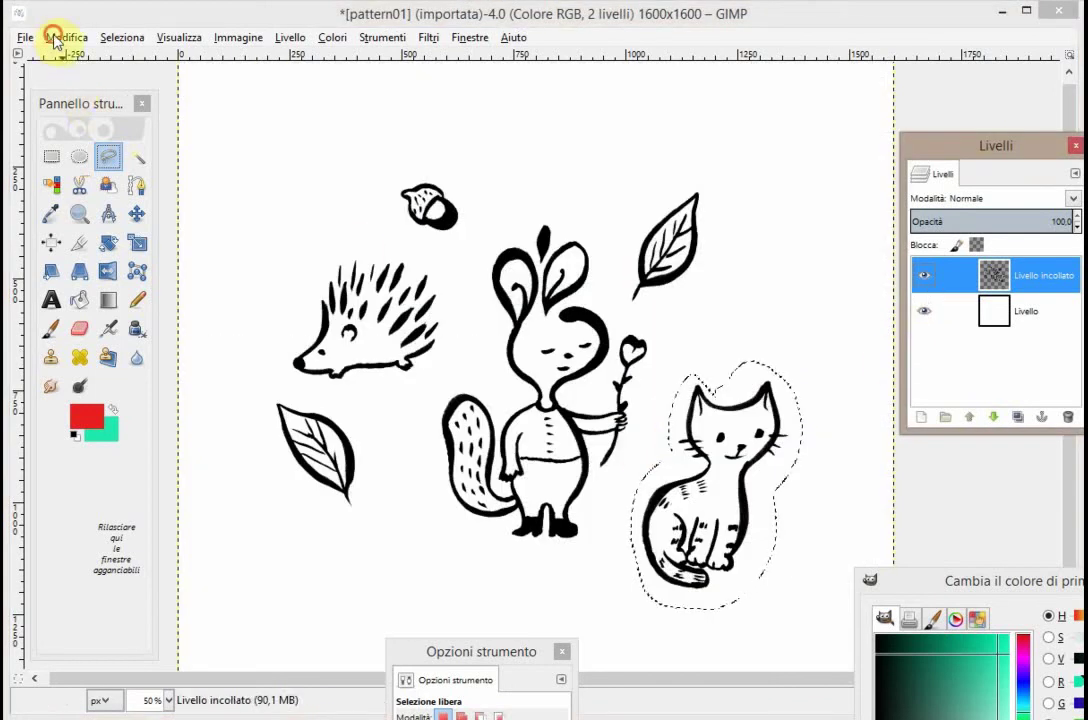
- Copy and paste the selected cat, dragging the floating copy toward the top
click(55, 37)
click(55, 163)
click(55, 37)
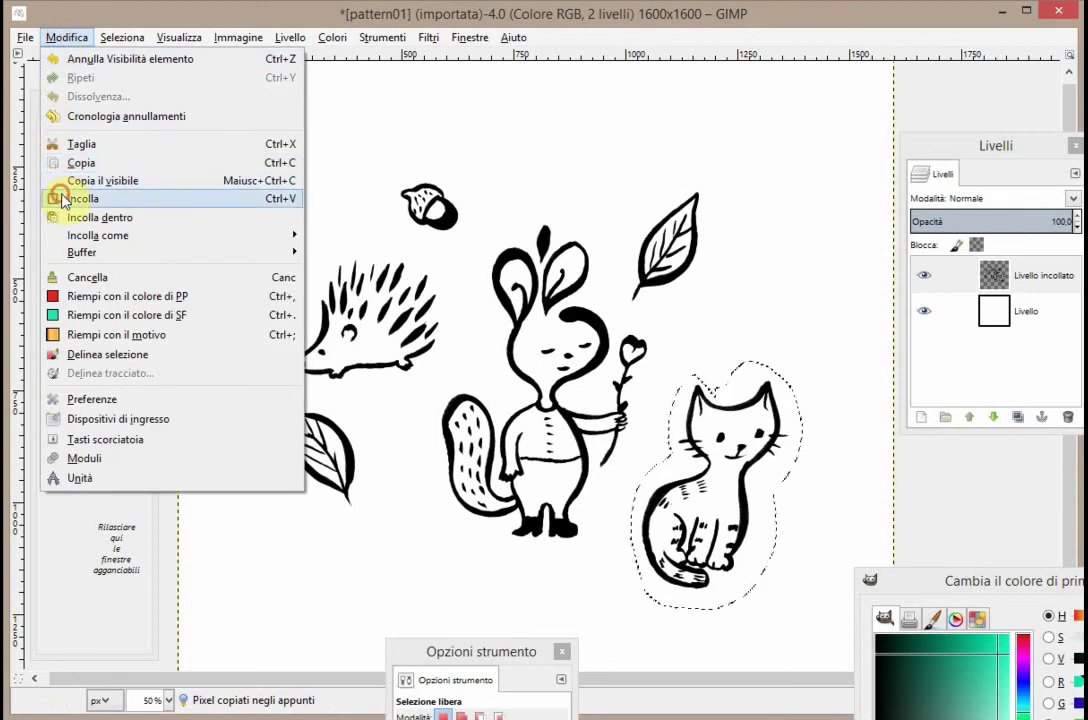
click(58, 198)
click(136, 213)
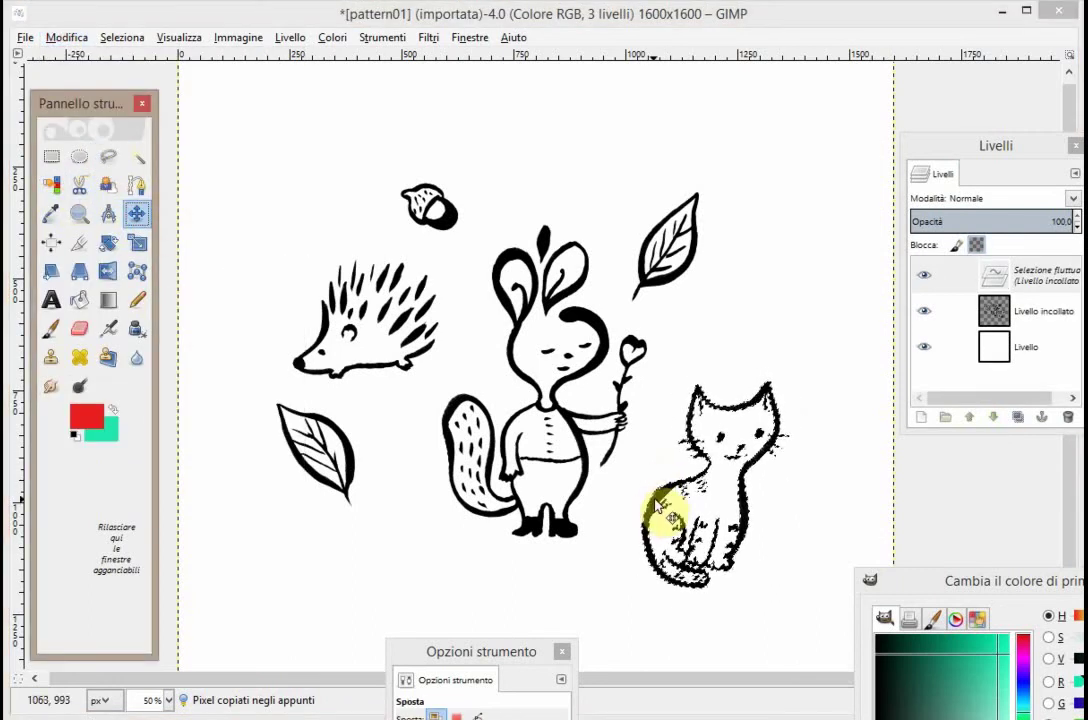
mouse_move(661, 503)
mouse_down()
mouse_move(672, 405)
mouse_move(534, 302)
mouse_move(281, 259)
mouse_move(481, 175)
mouse_move(391, 473)
mouse_move(444, 355)
mouse_move(486, 206)
mouse_move(517, 170)
mouse_move(497, 193)
mouse_move(486, 178)
mouse_up()
- Rotate the cat copy, move it to the top edge above the rabbit, and anchor it
click(108, 243)
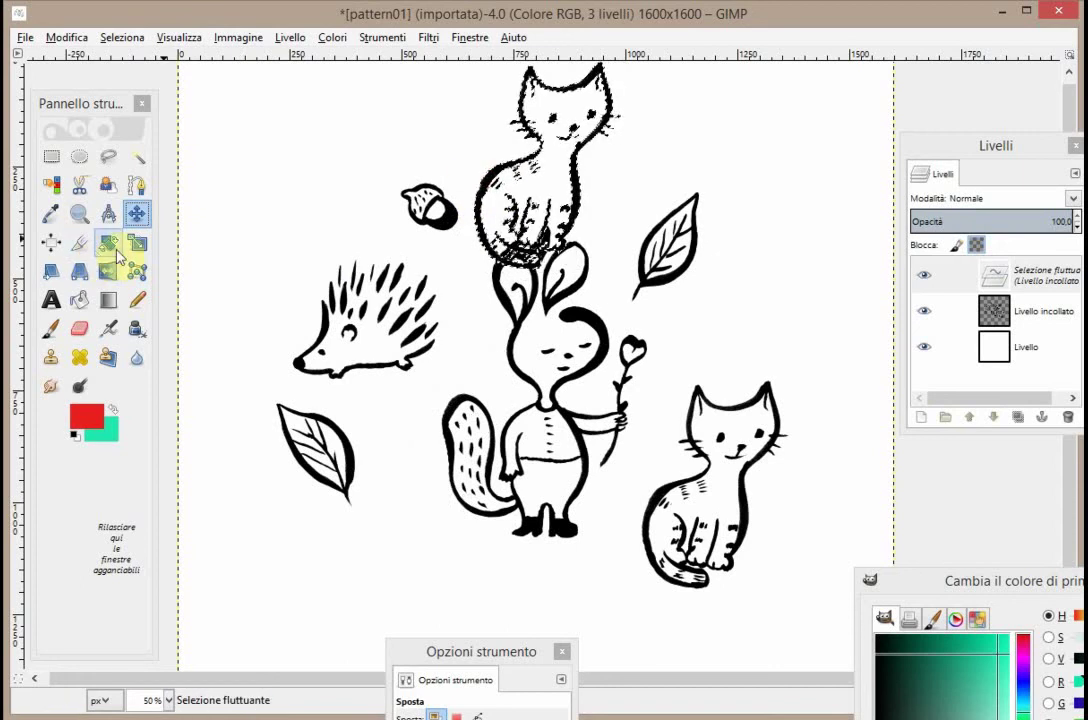
mouse_move(522, 280)
mouse_down()
mouse_move(580, 283)
mouse_move(644, 250)
mouse_move(636, 240)
mouse_up()
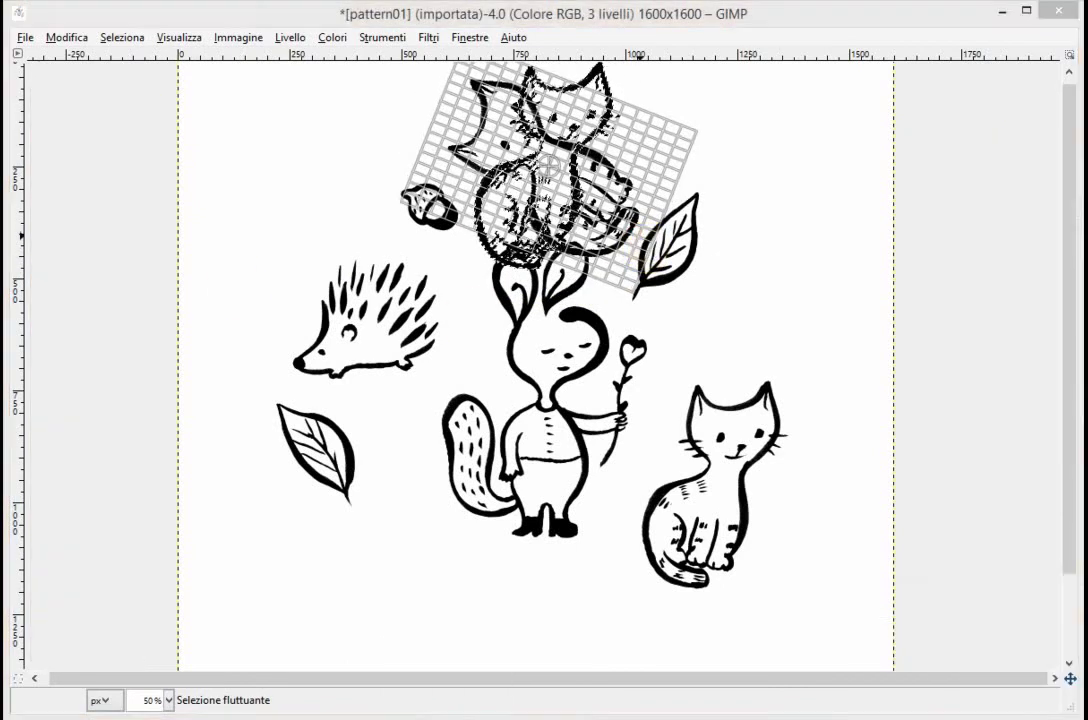
key(Return)
click(136, 213)
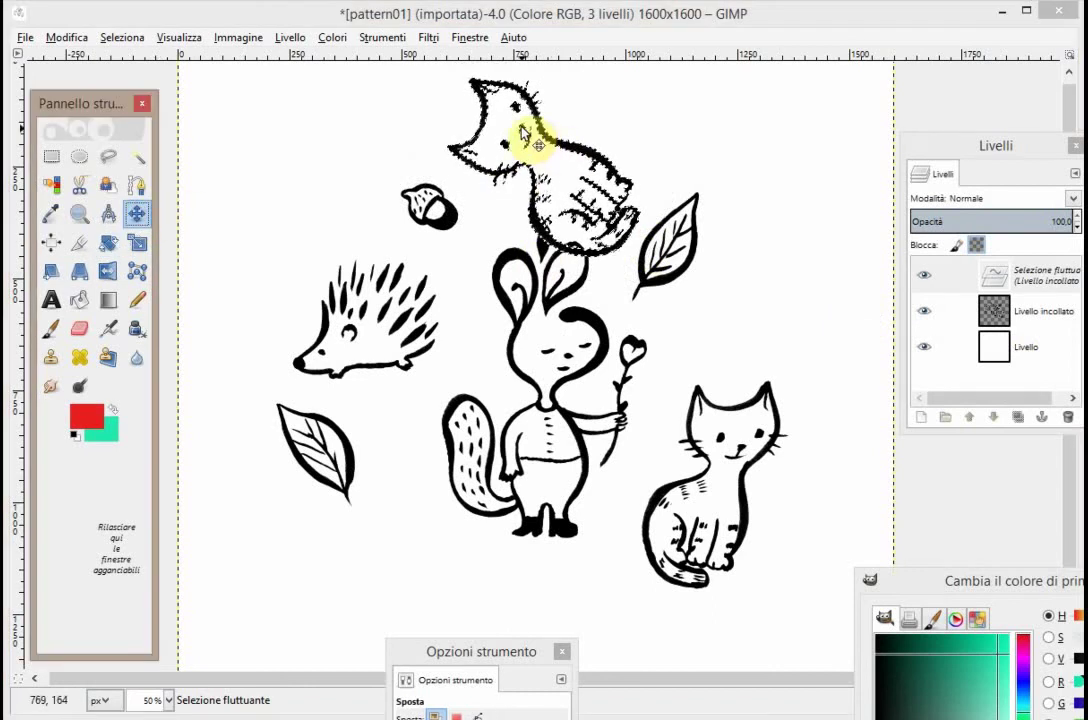
drag(528, 134, 545, 120)
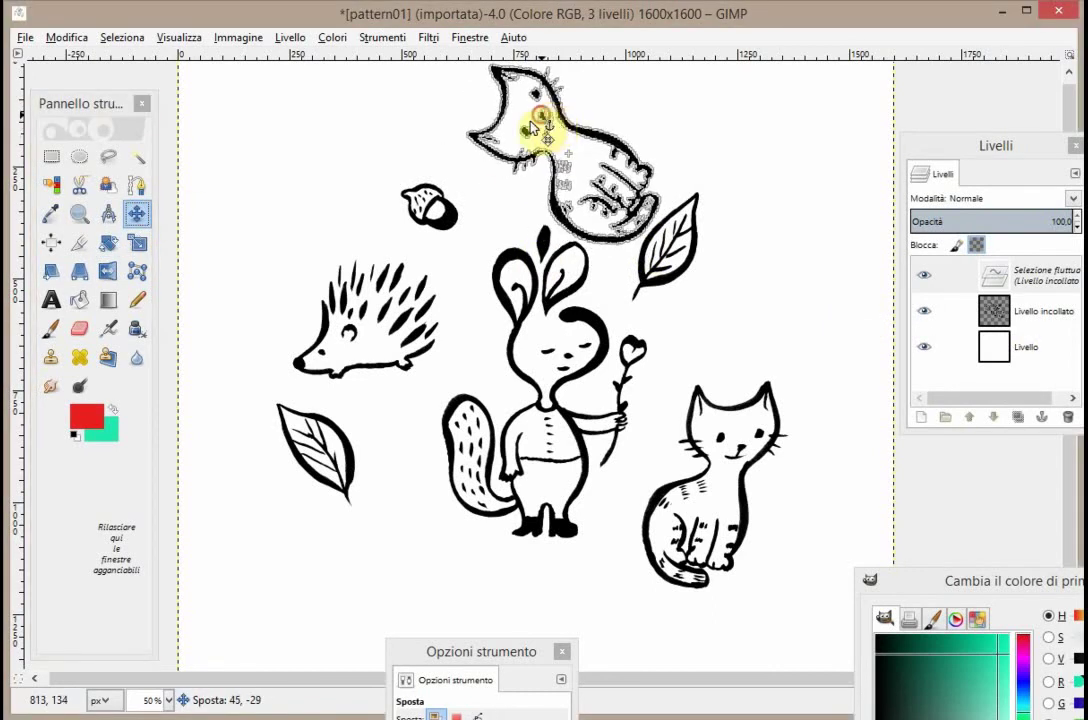
click(490, 187)
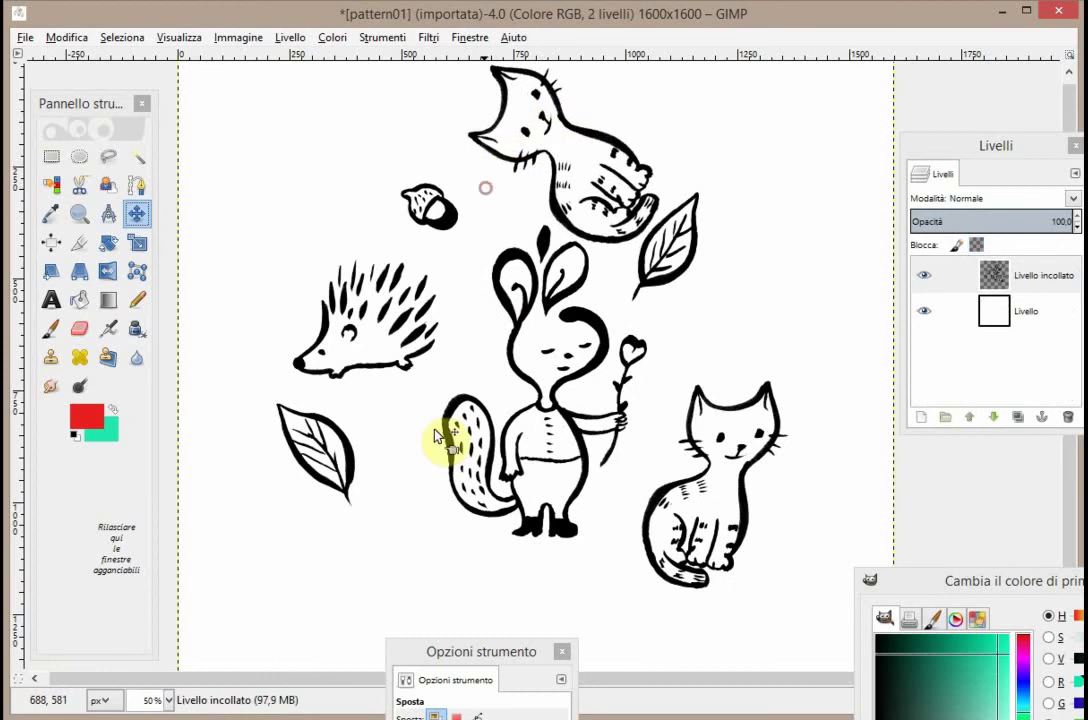
- Lasso-select the hedgehog with a freehand outline
click(108, 156)
click(463, 654)
drag(474, 698, 461, 716)
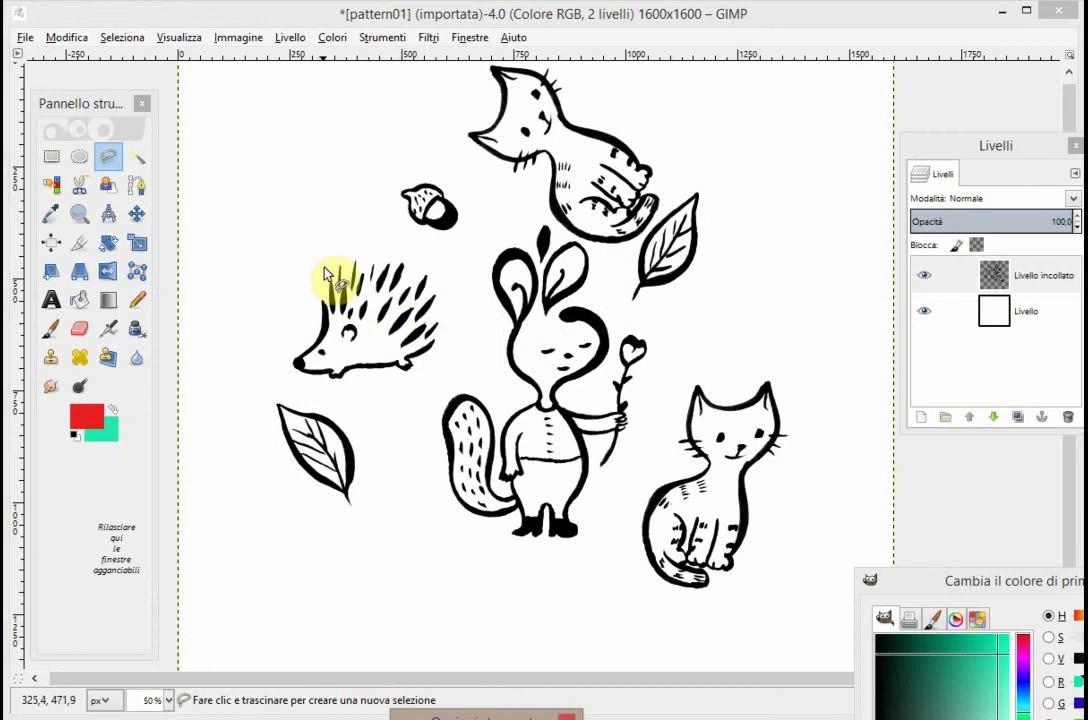
drag(325, 273, 284, 364)
drag(360, 392, 464, 331)
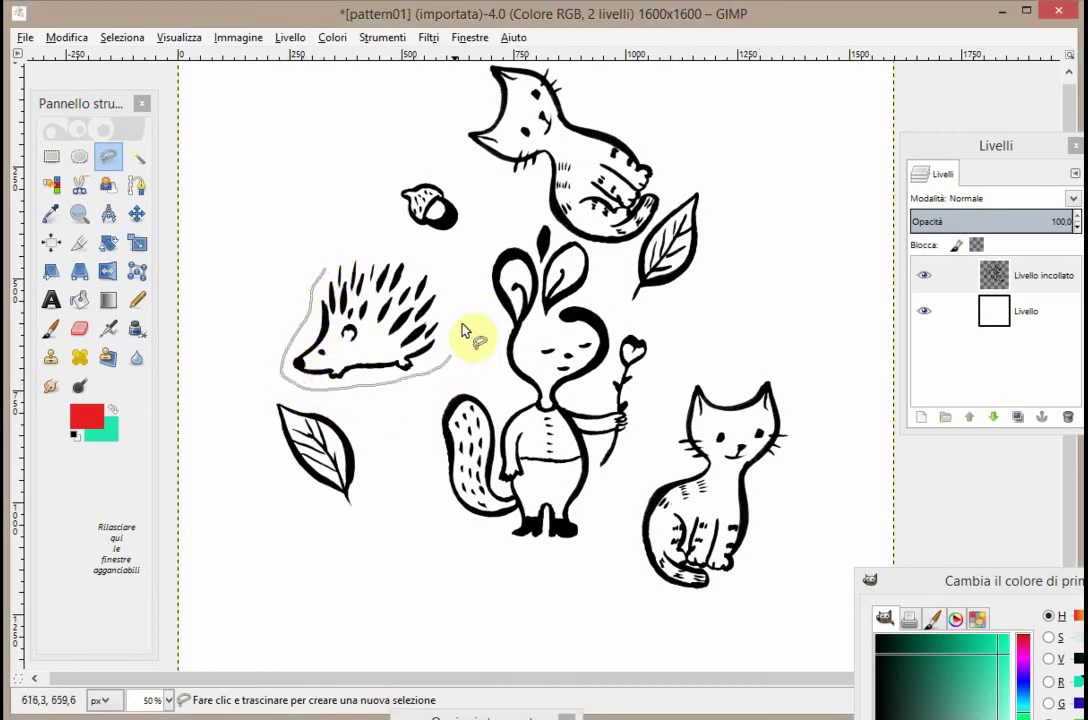
drag(391, 242, 328, 267)
key(Return)
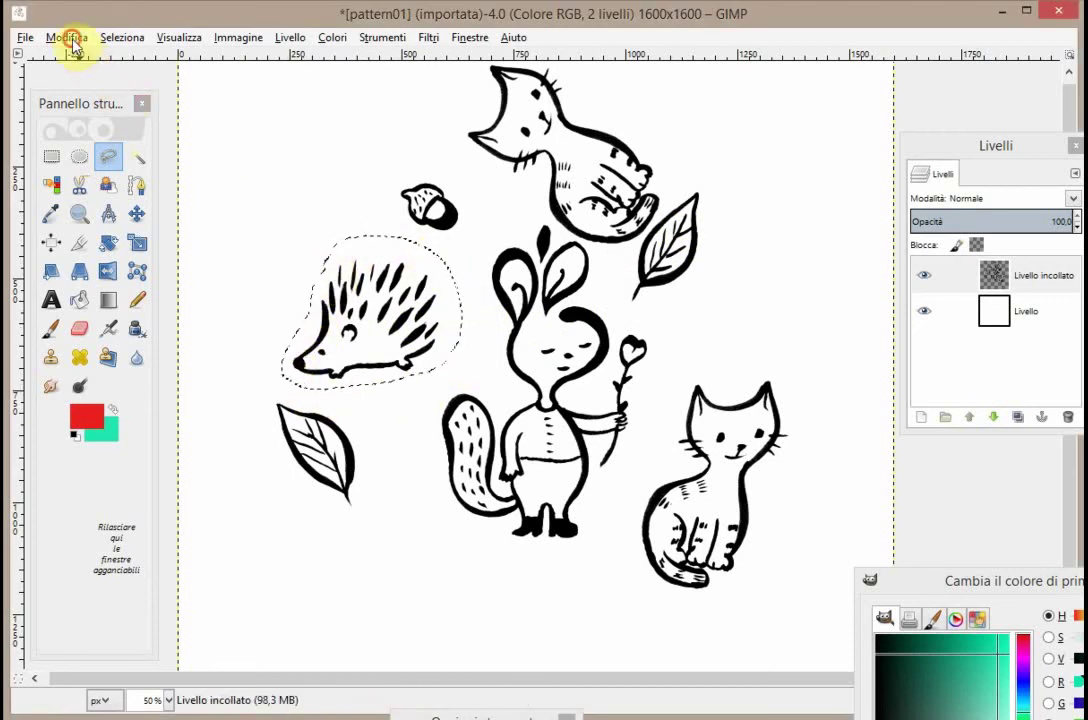
- Paste a horizontally flipped hedgehog copy and anchor it at the tile's bottom
click(66, 37)
click(78, 162)
click(66, 37)
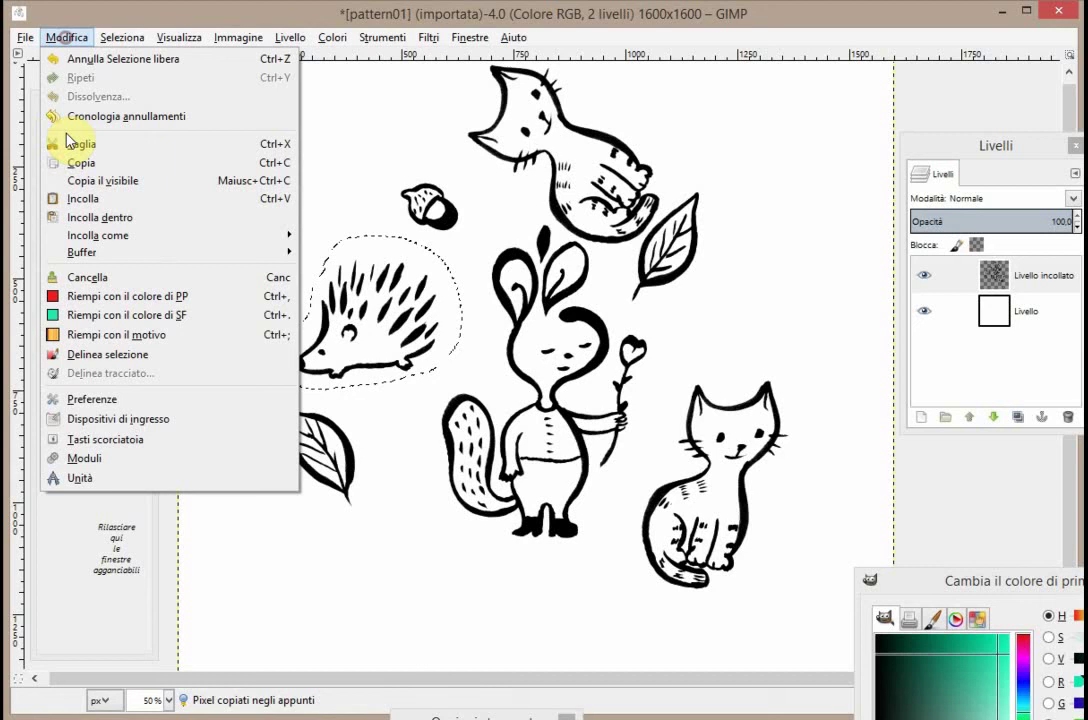
click(82, 198)
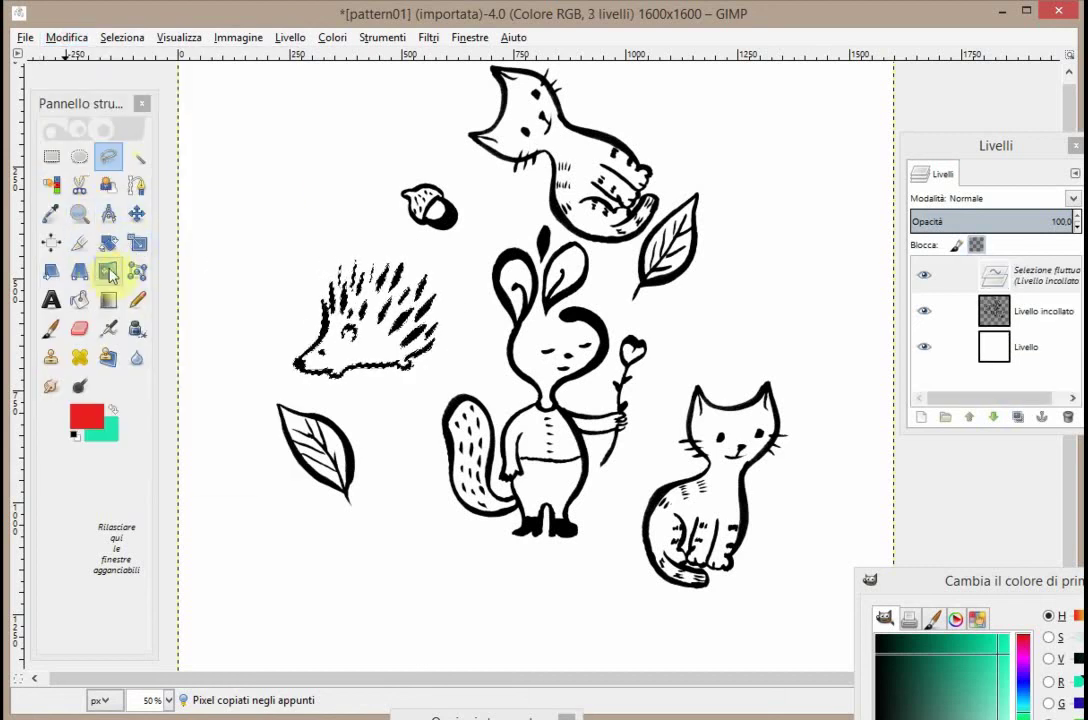
click(108, 271)
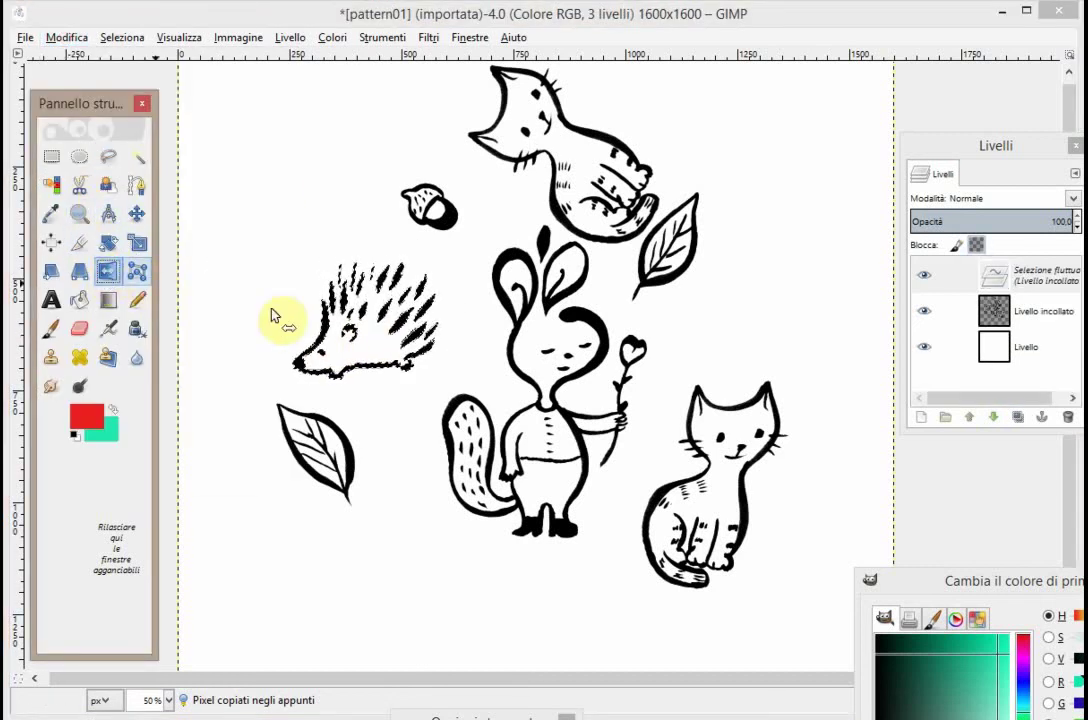
click(325, 319)
click(136, 213)
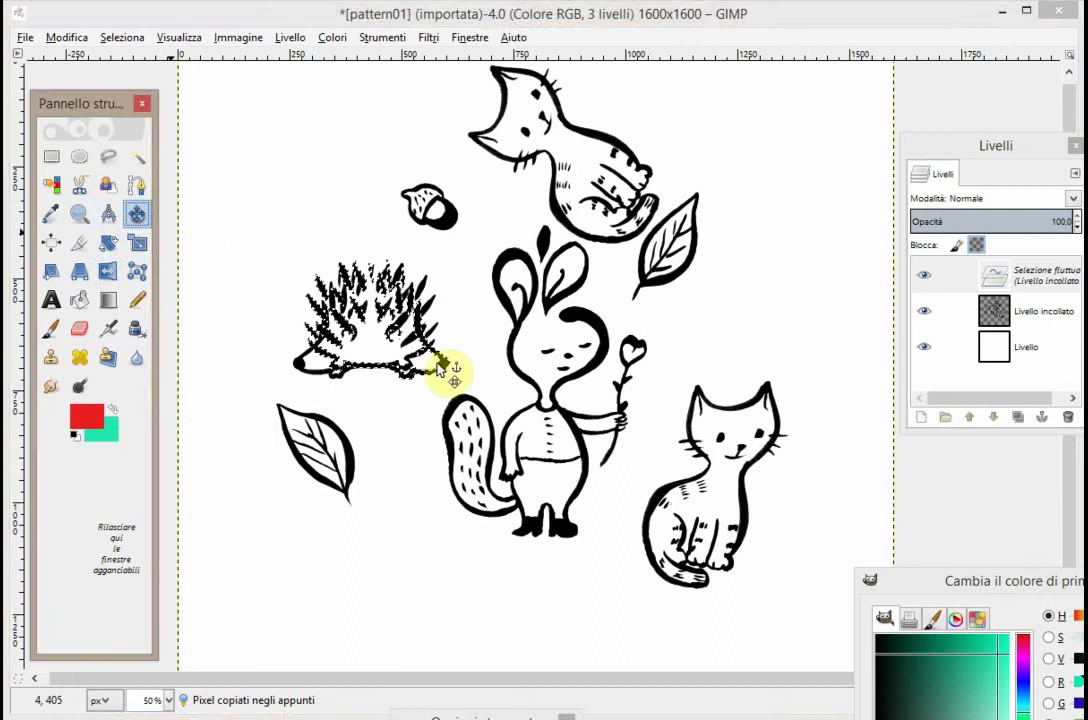
drag(443, 368, 607, 650)
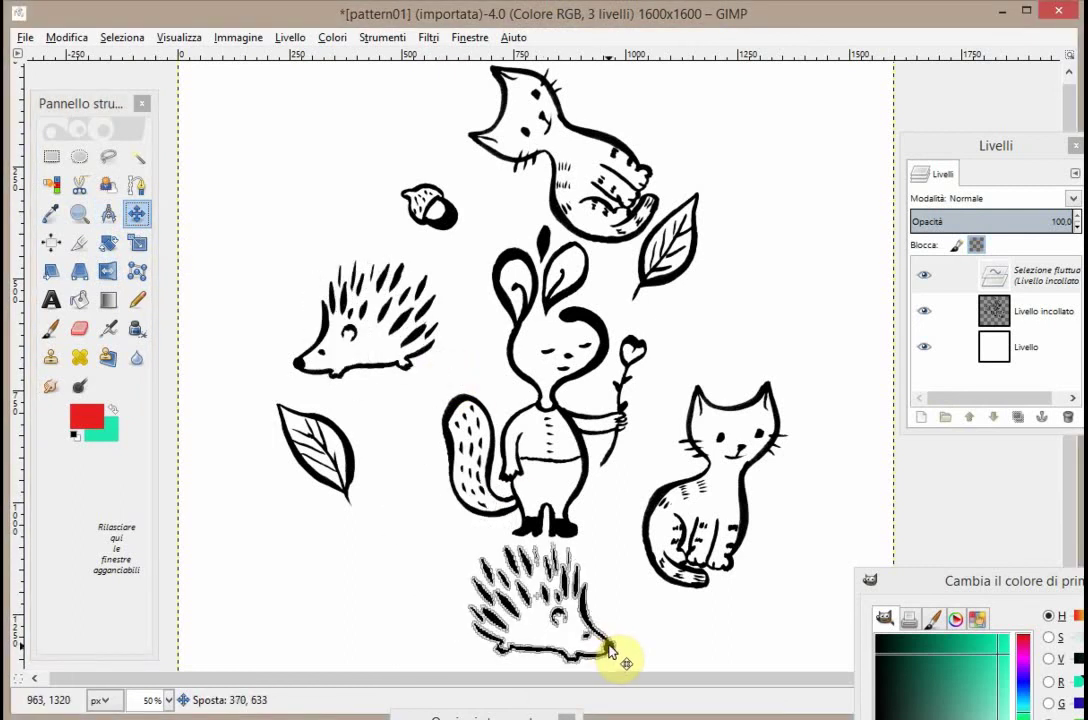
drag(607, 648, 607, 644)
click(425, 608)
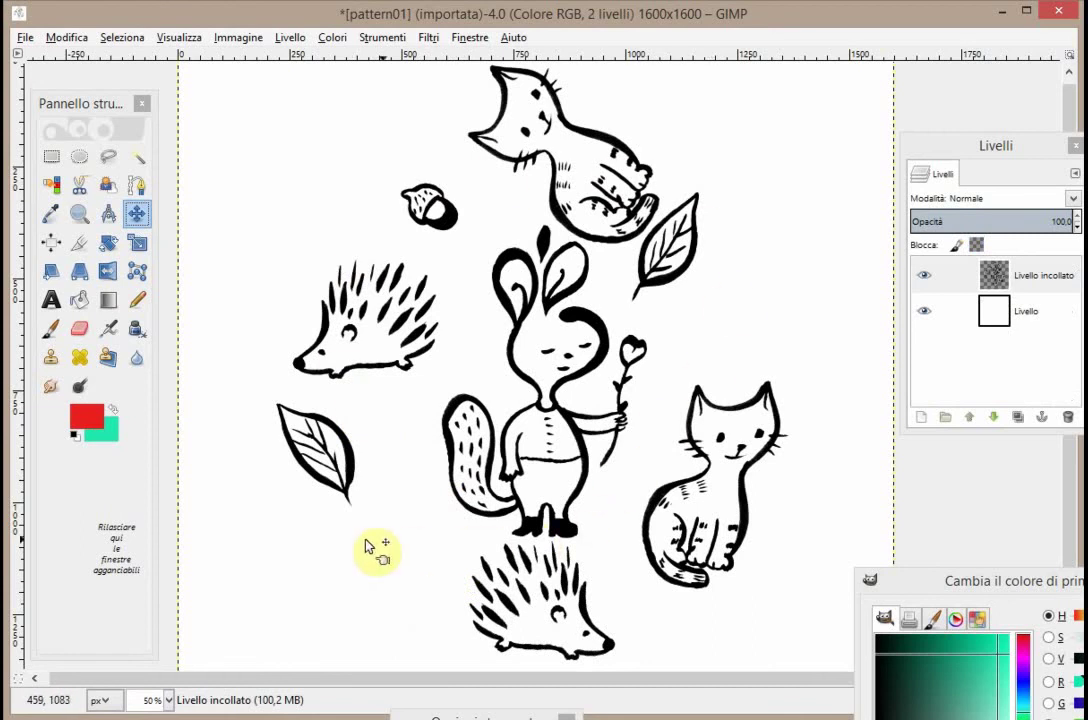
- Lasso the left leaf, paste a copy, and anchor it beside the cat's head at the right edge
click(108, 156)
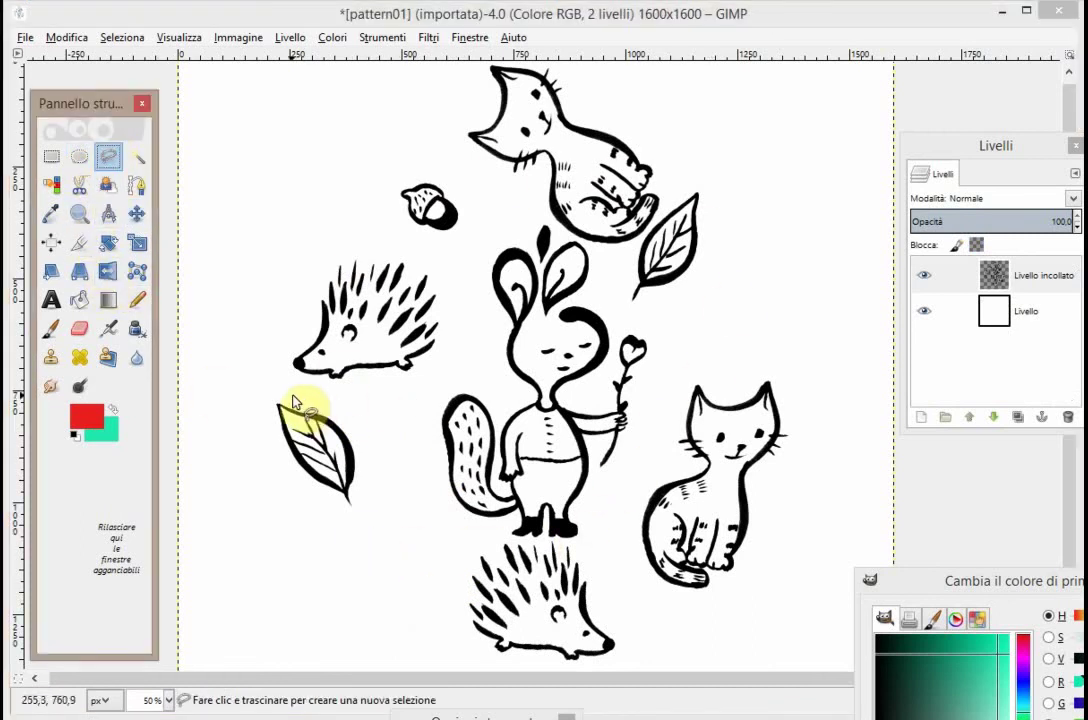
drag(265, 399, 333, 511)
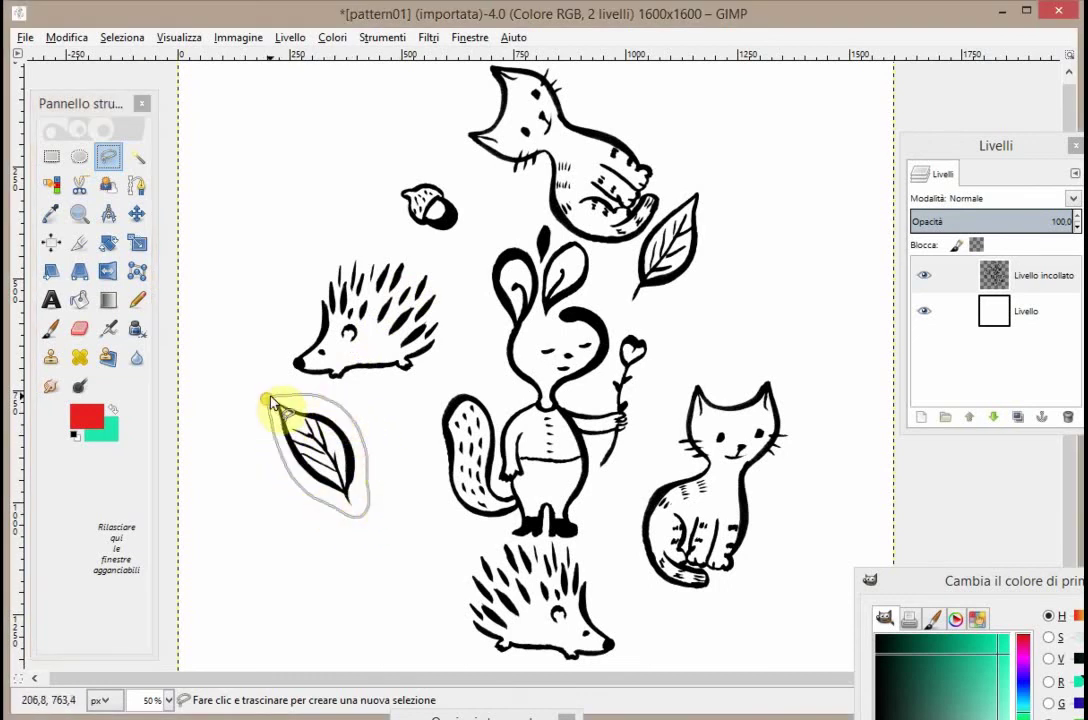
drag(270, 400, 268, 402)
click(72, 38)
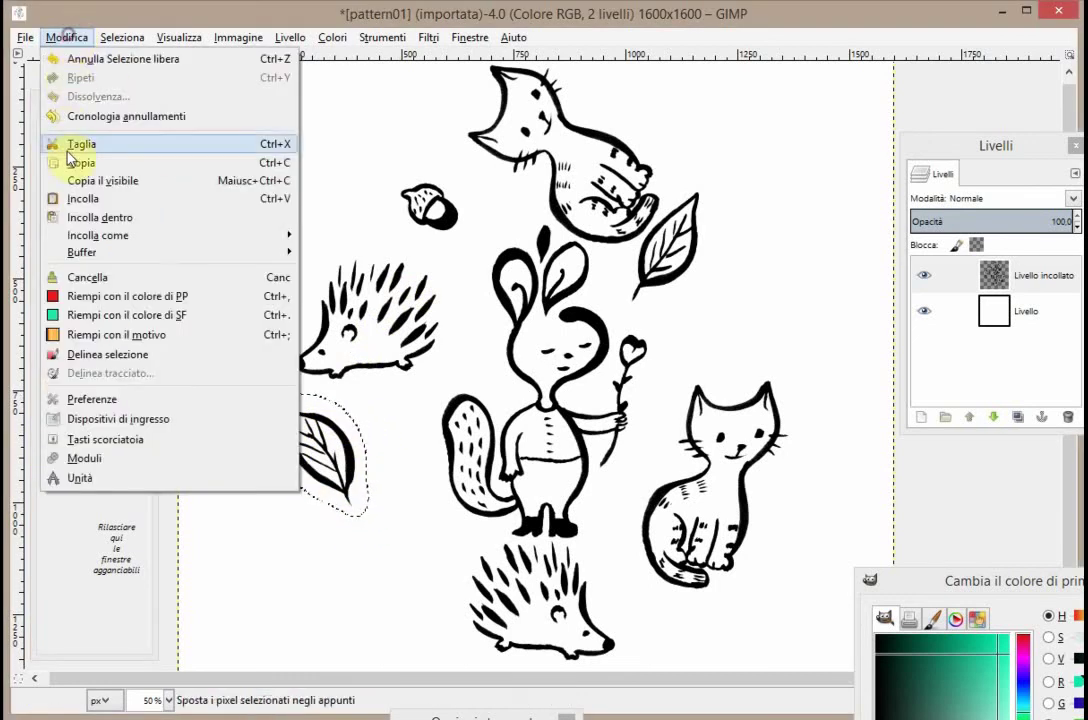
click(80, 162)
click(70, 38)
click(64, 198)
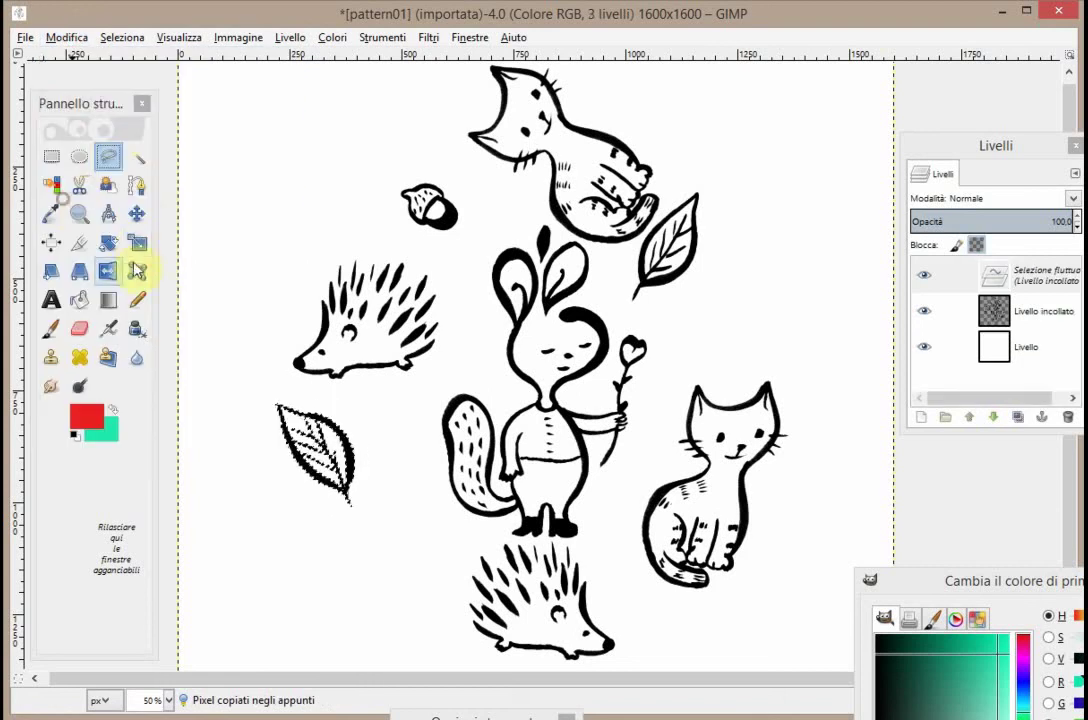
click(137, 213)
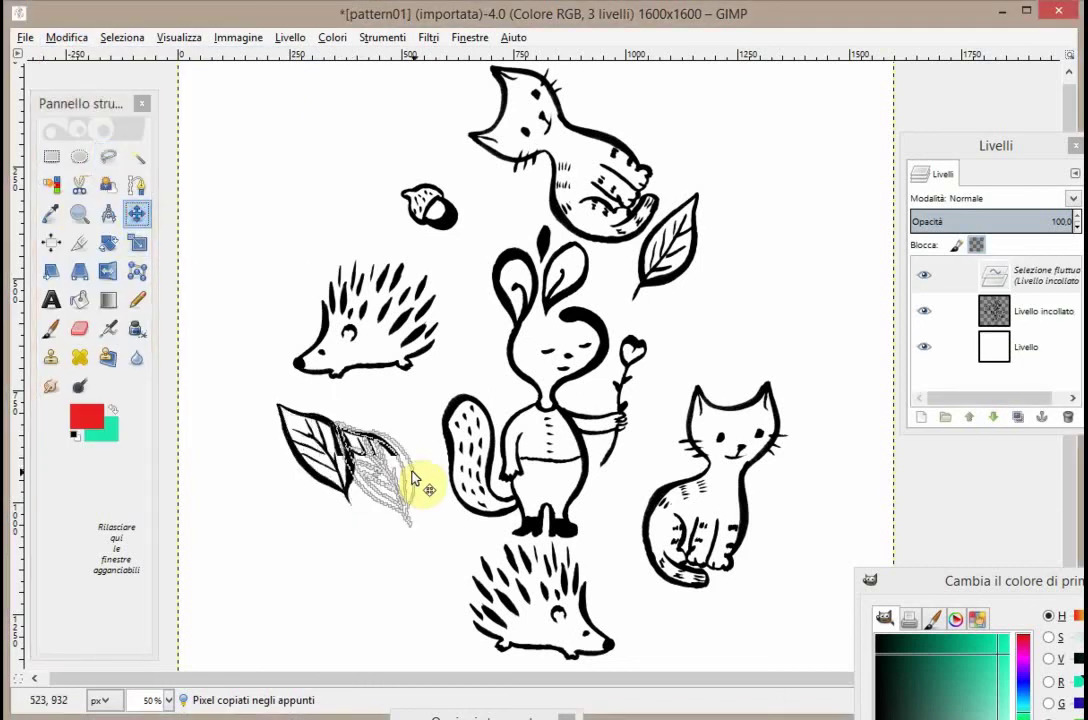
drag(368, 471, 394, 486)
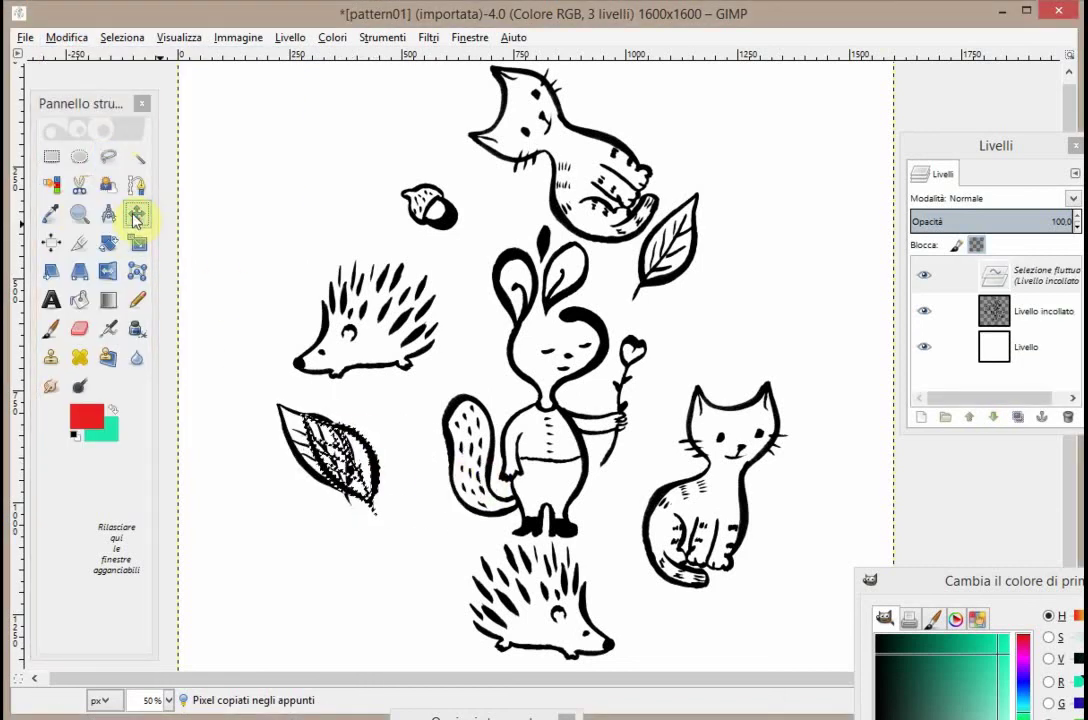
mouse_move(340, 454)
mouse_down()
mouse_move(597, 475)
mouse_move(770, 367)
mouse_move(799, 328)
mouse_move(847, 389)
mouse_up()
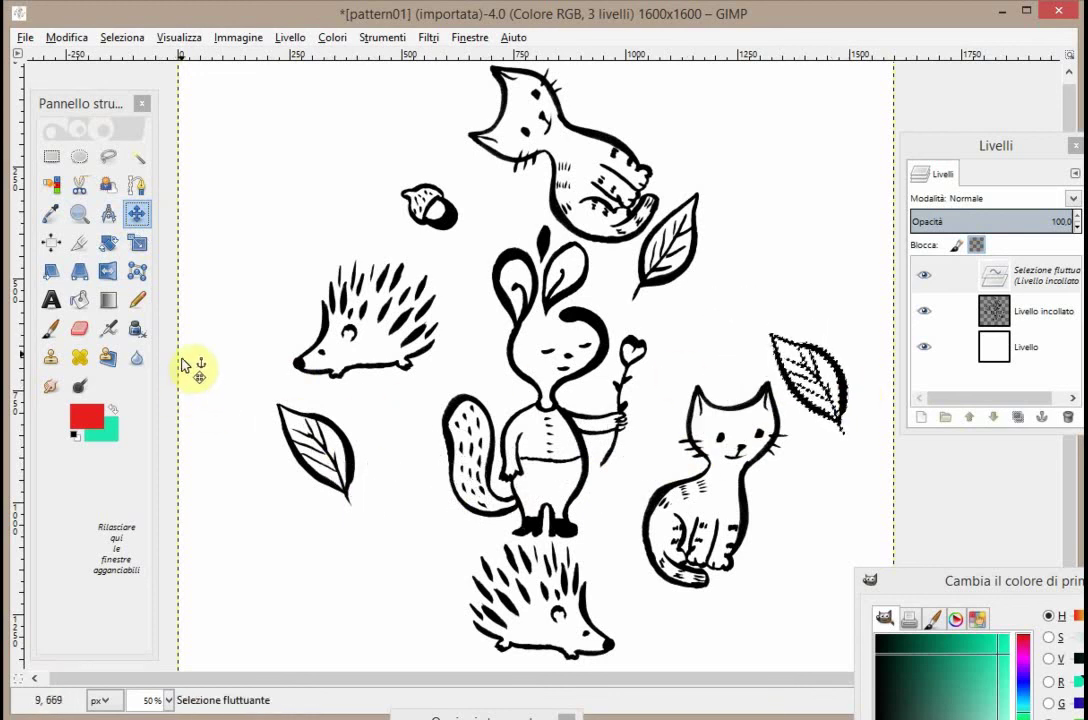
click(294, 254)
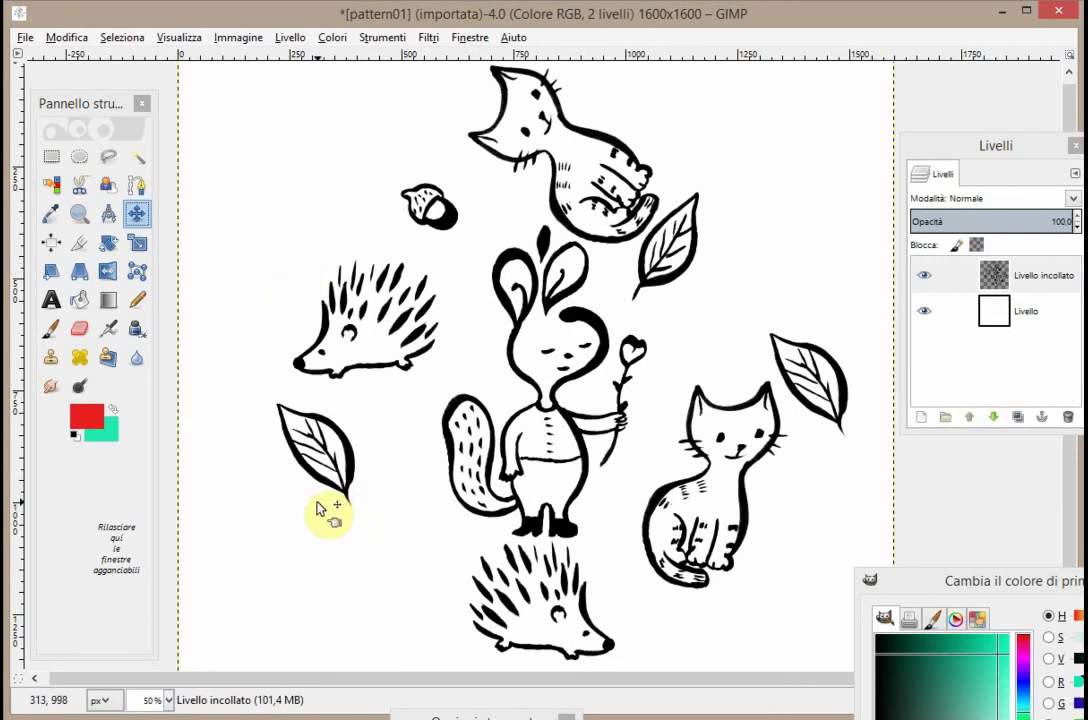
- Lasso the acorn, paste a copy, and anchor it above the left-hand leaf
click(110, 158)
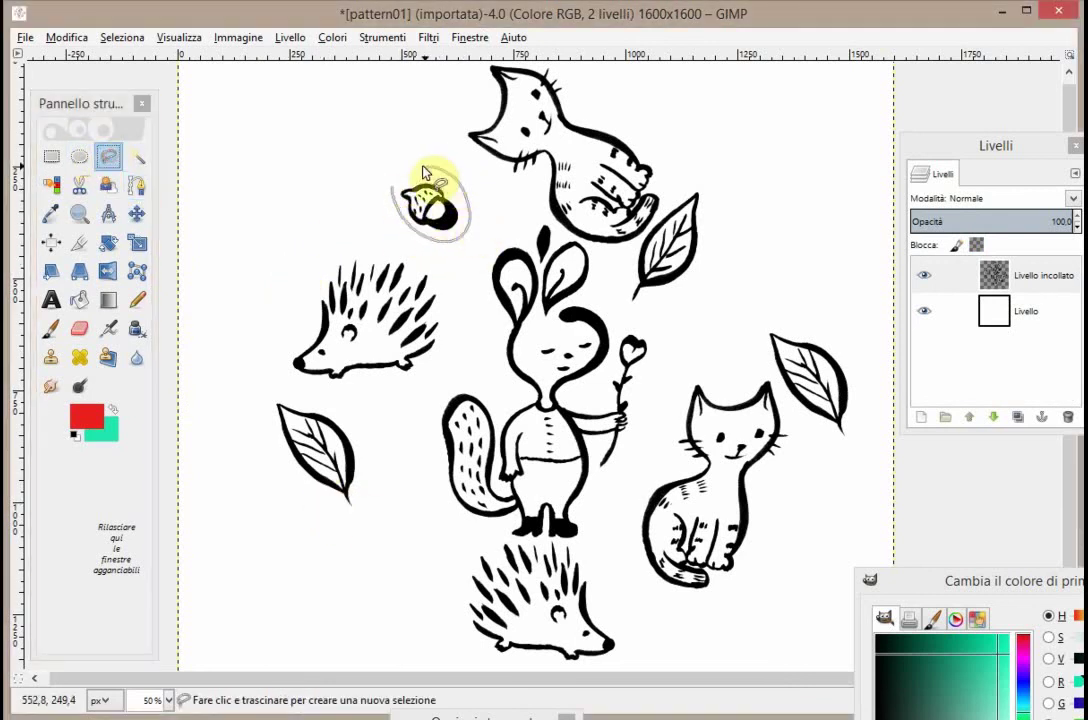
drag(473, 224, 393, 185)
click(67, 40)
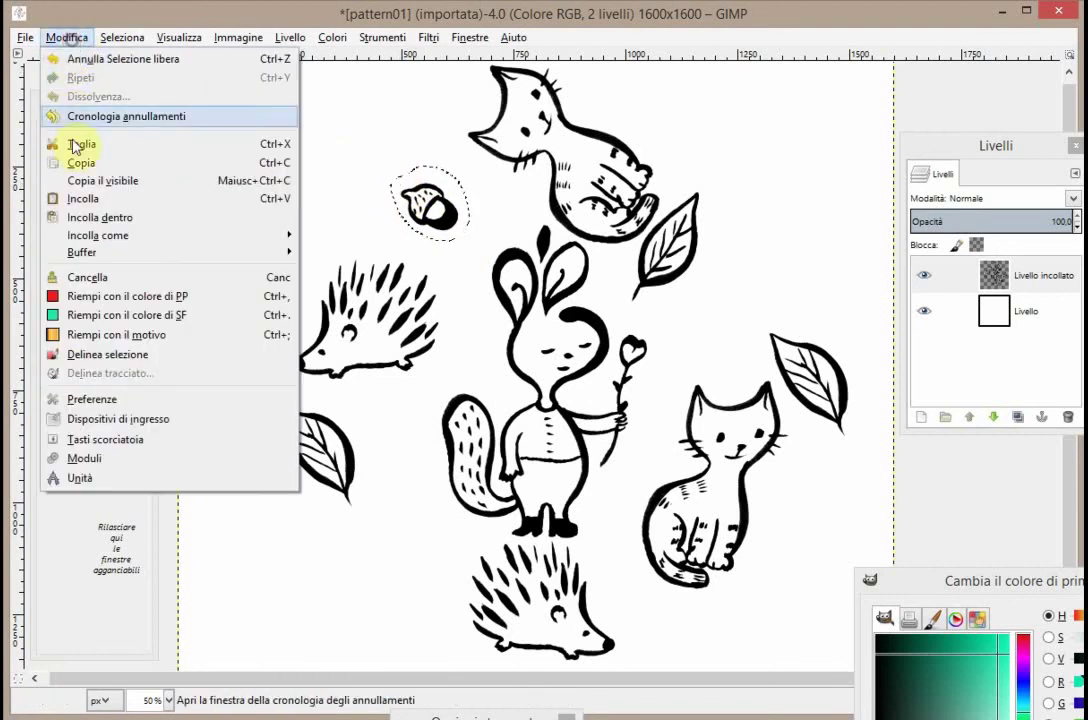
click(81, 162)
click(67, 40)
click(72, 203)
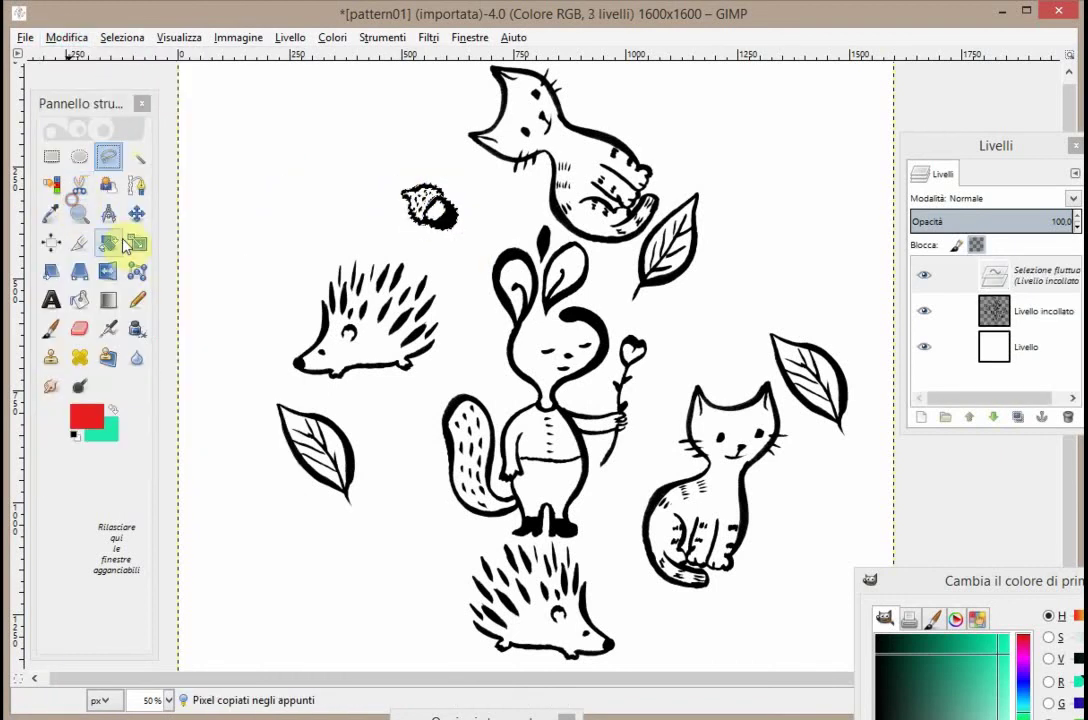
click(136, 213)
mouse_move(430, 211)
mouse_down()
mouse_move(447, 228)
mouse_move(258, 396)
mouse_up()
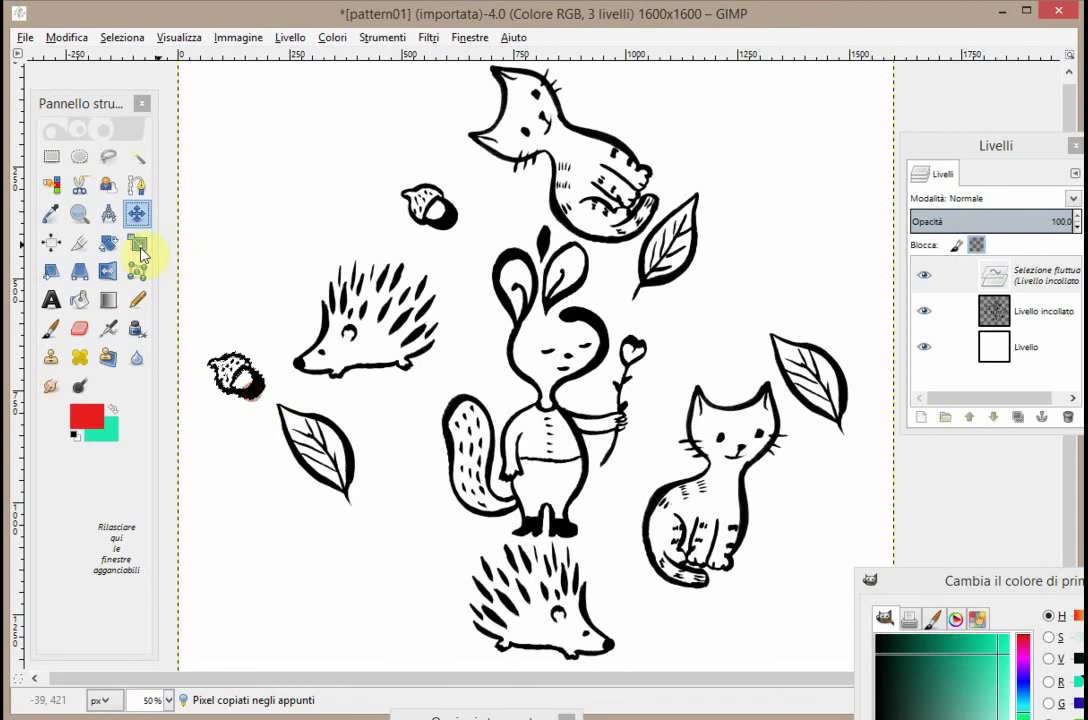
click(240, 421)
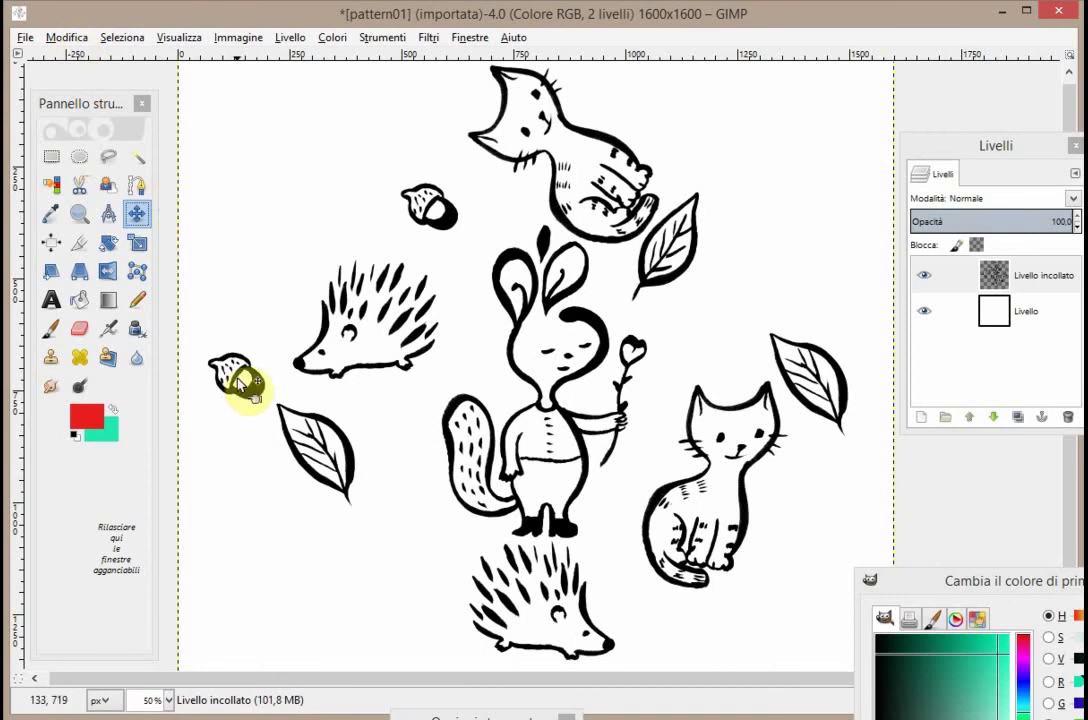
- Paste a second acorn copy and anchor it above the cat on the right
click(68, 40)
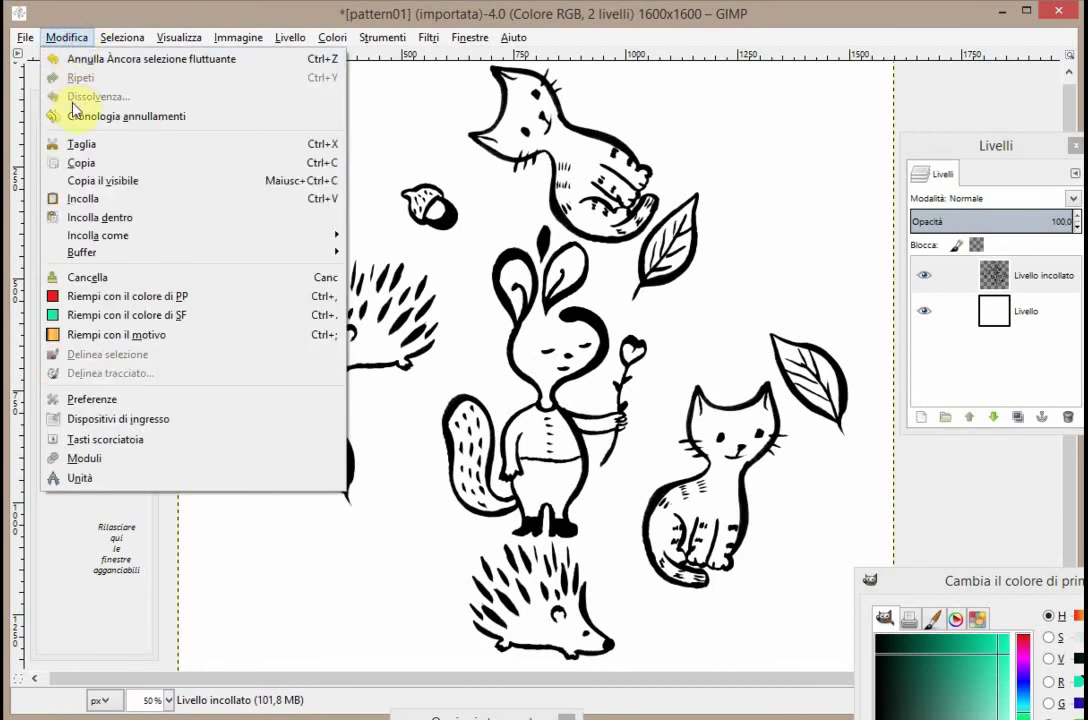
click(75, 205)
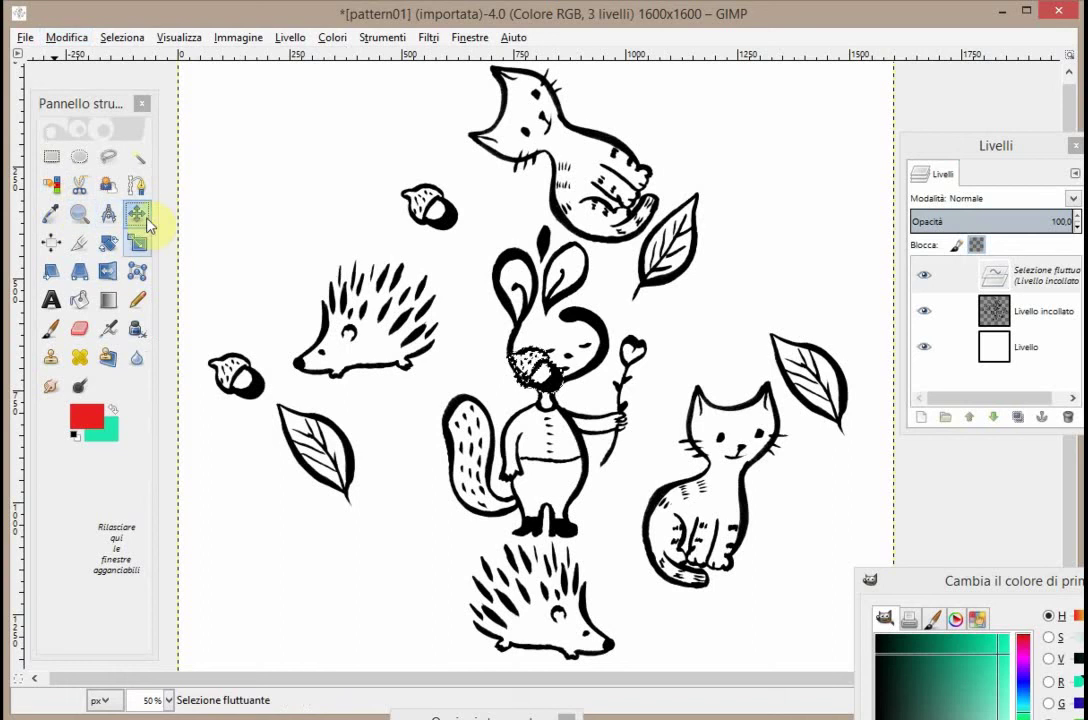
mouse_move(470, 325)
mouse_down()
mouse_move(563, 403)
mouse_move(745, 370)
mouse_up()
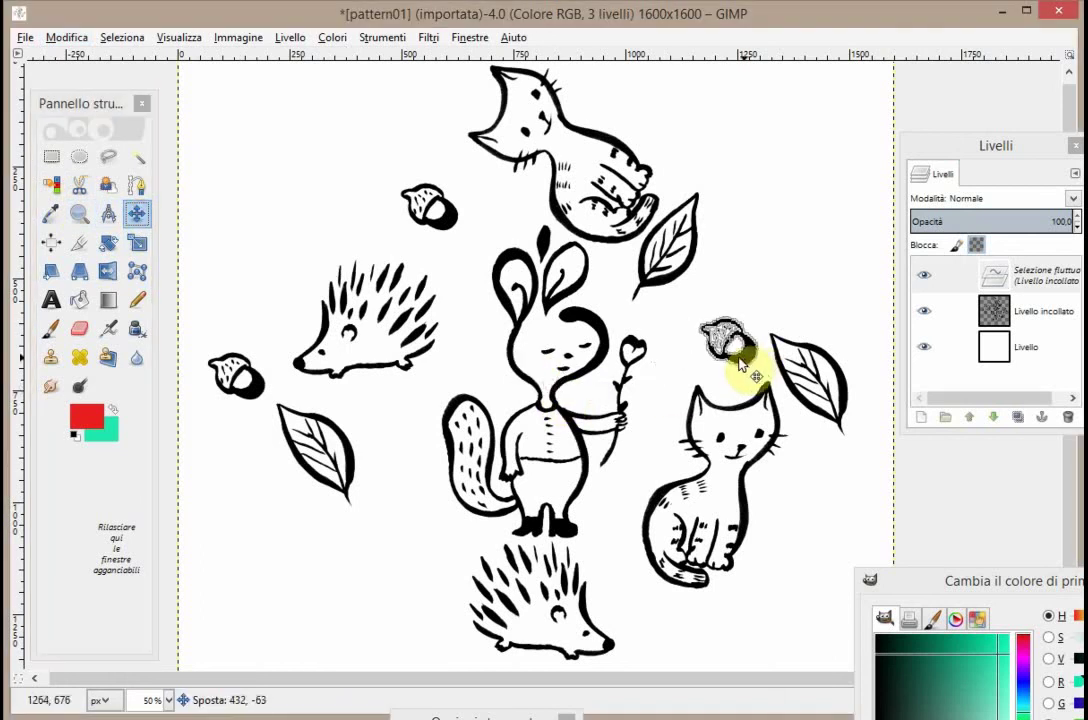
click(672, 440)
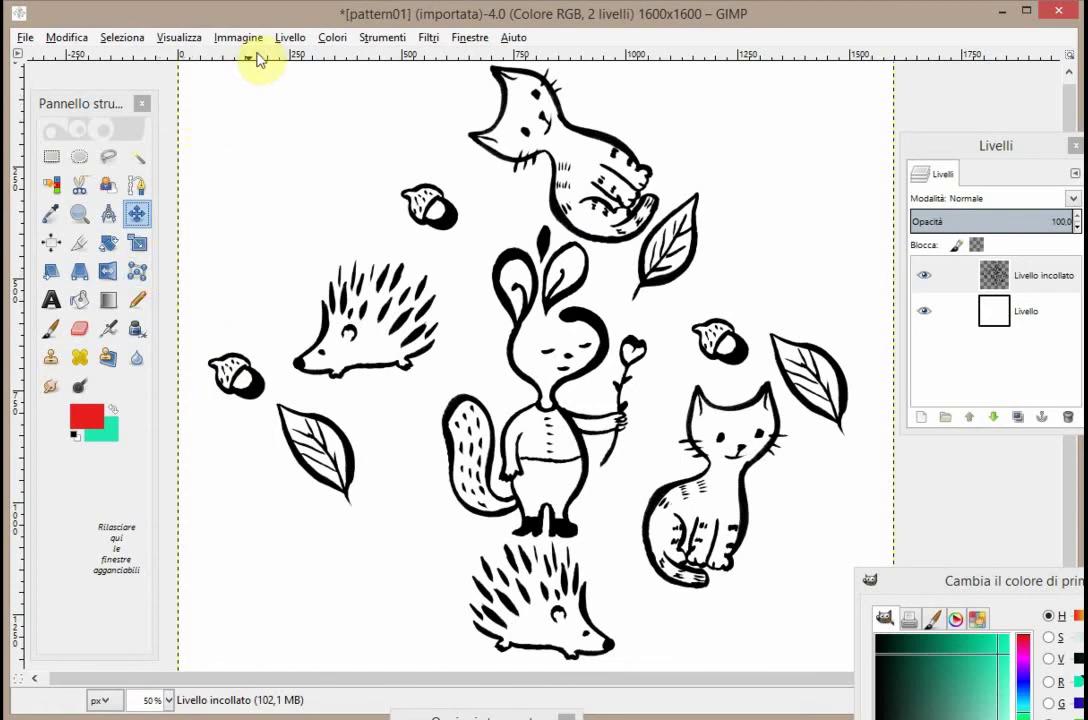
- Duplicate the doodle layer as 'Livello incollato copia' and hide the original 'Livello incollato'
click(289, 40)
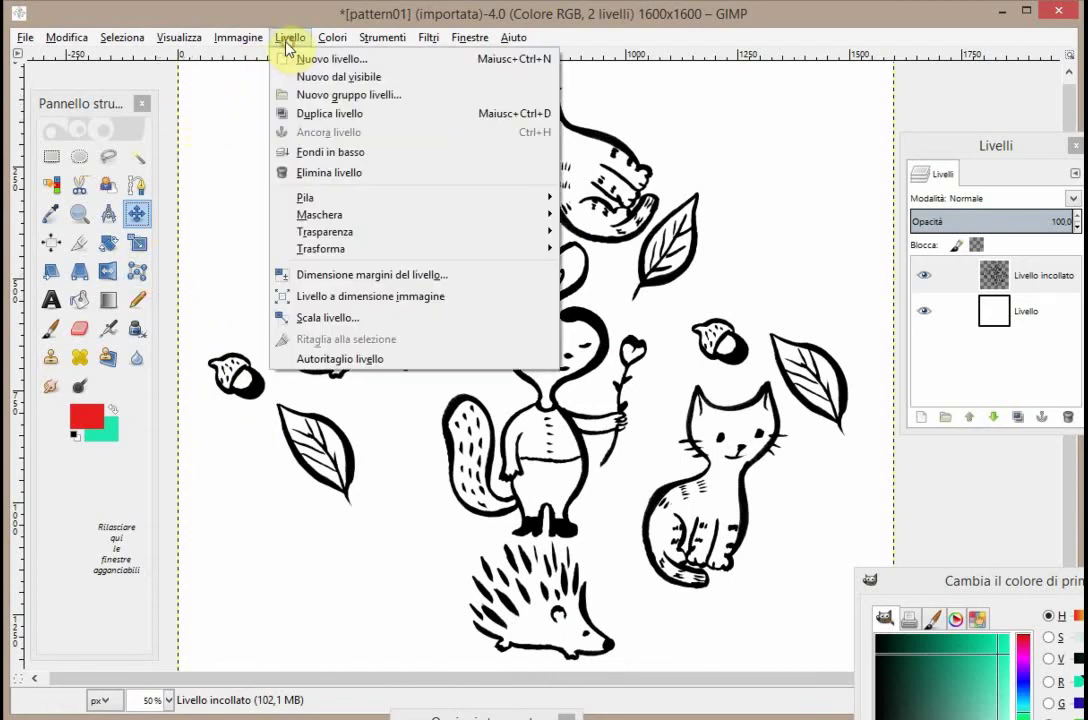
click(284, 113)
click(924, 278)
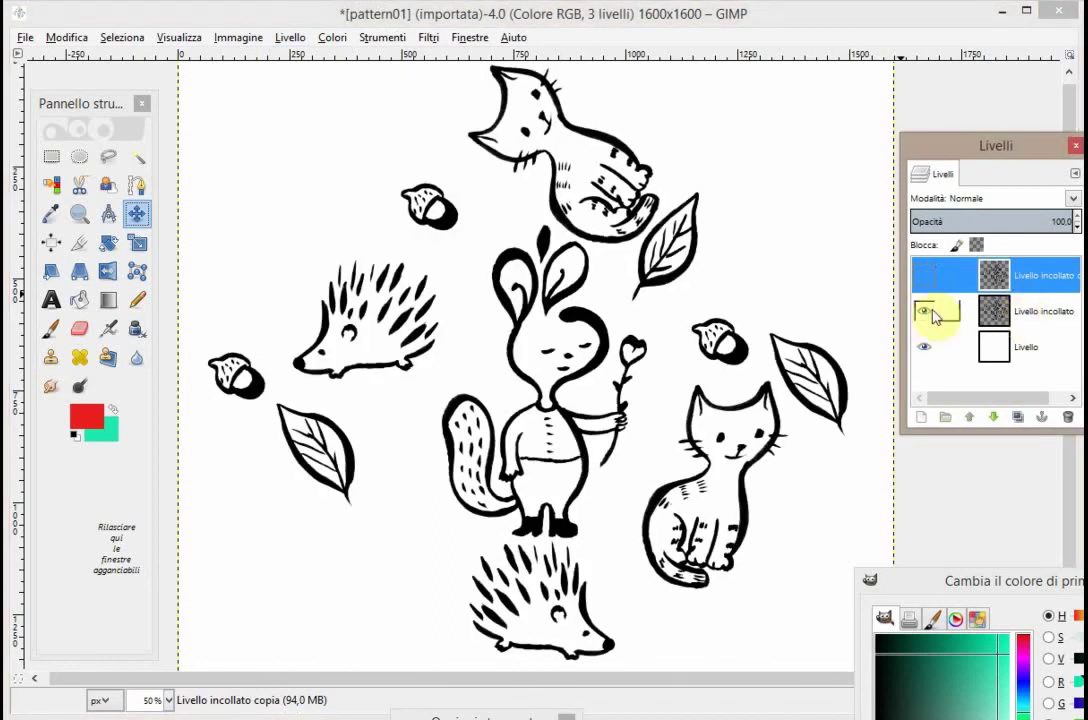
click(924, 311)
click(1025, 315)
click(1027, 276)
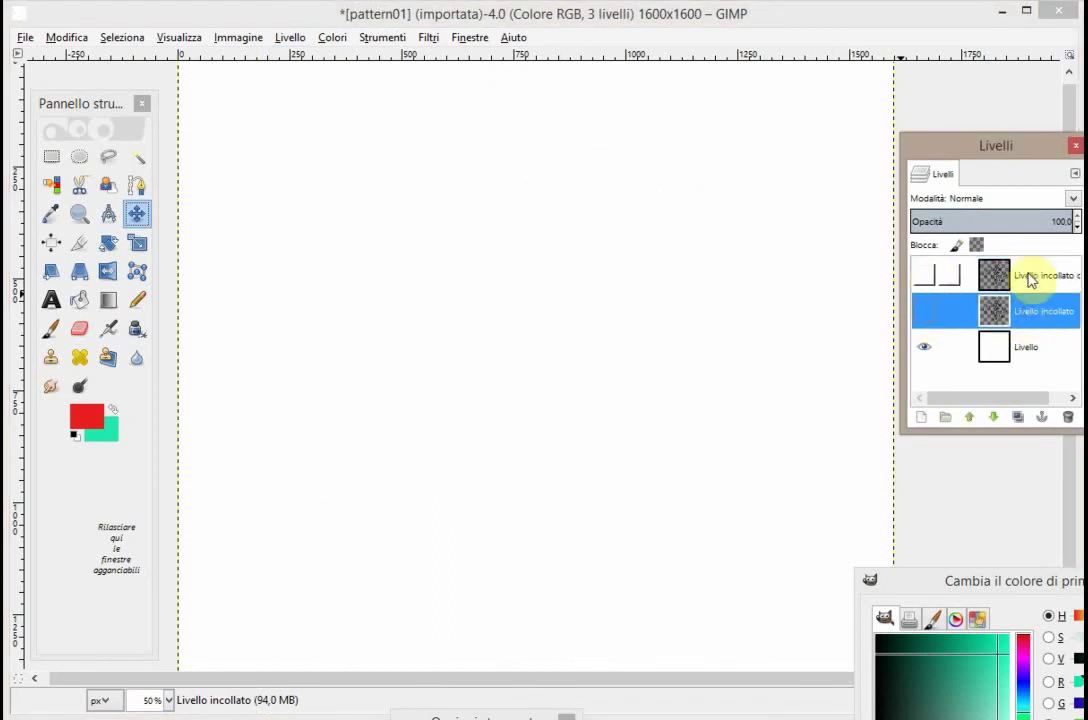
click(925, 278)
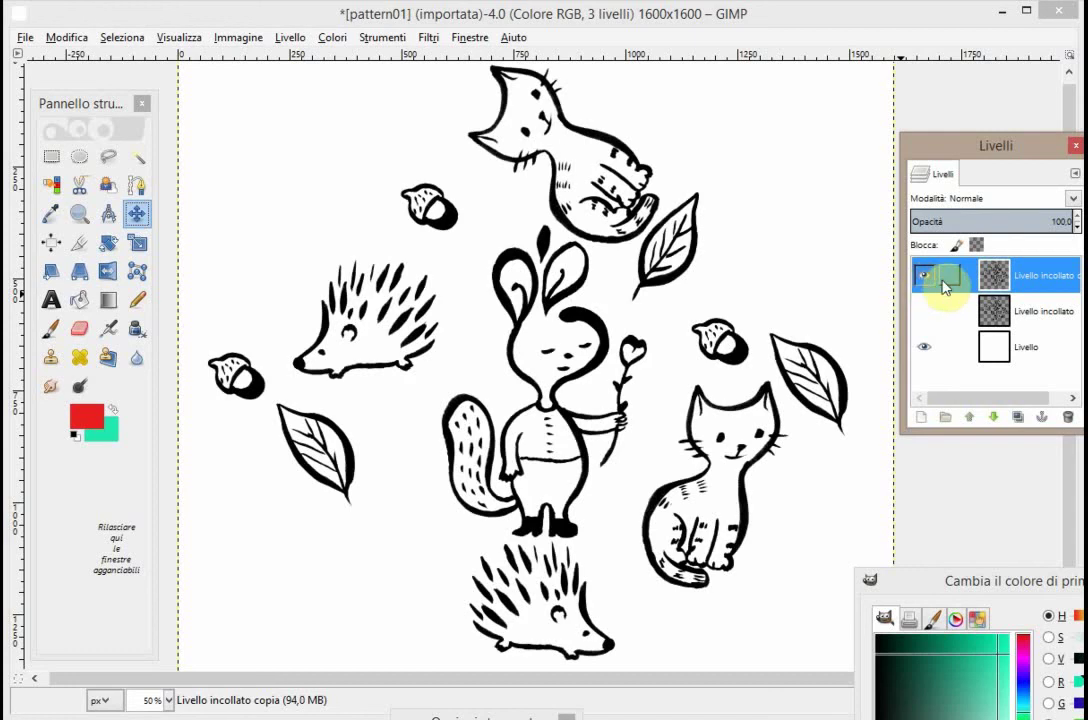
drag(934, 155, 907, 133)
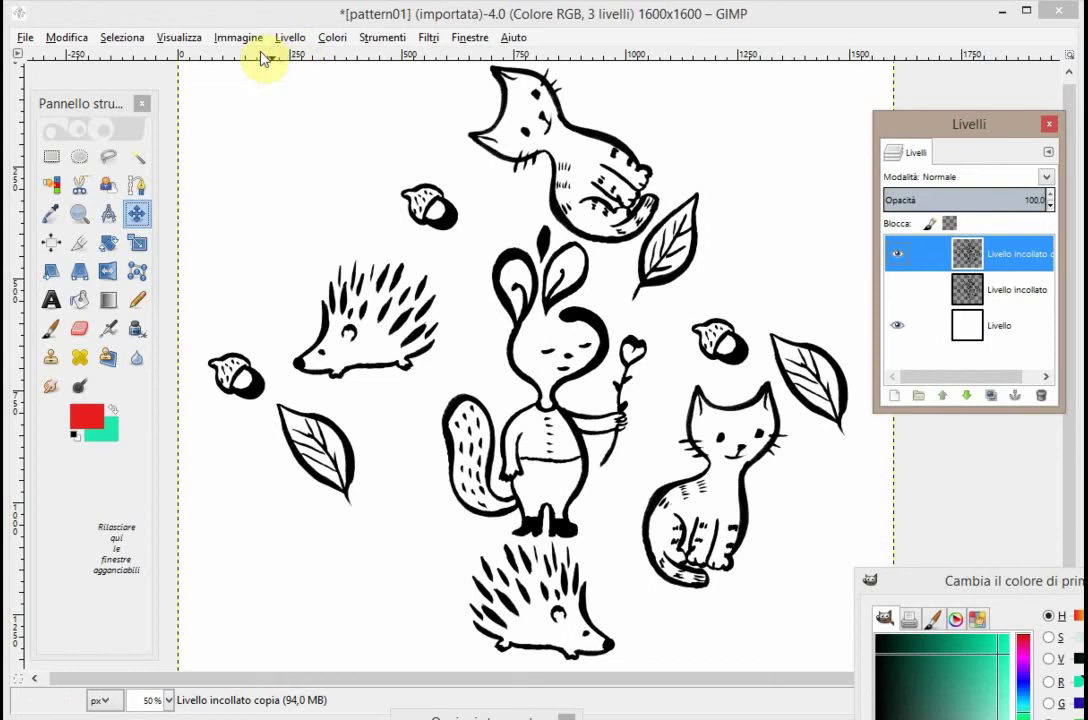
- Offset the copy layer by 800 px in X and Y with wrap-around edges
click(290, 40)
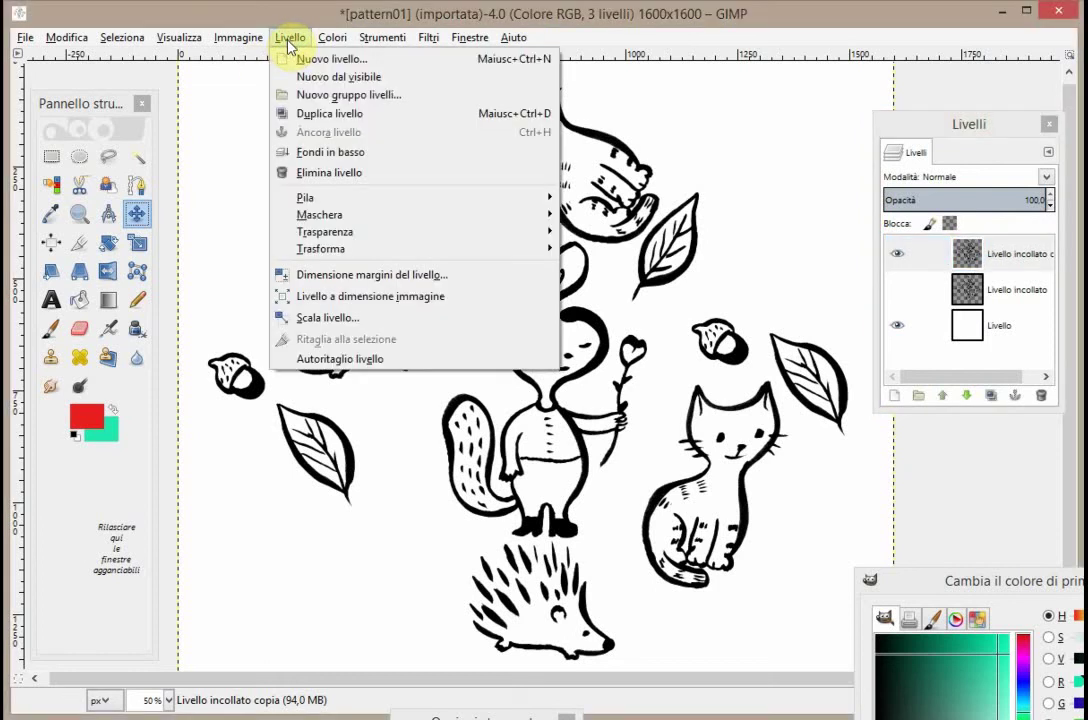
mouse_move(321, 249)
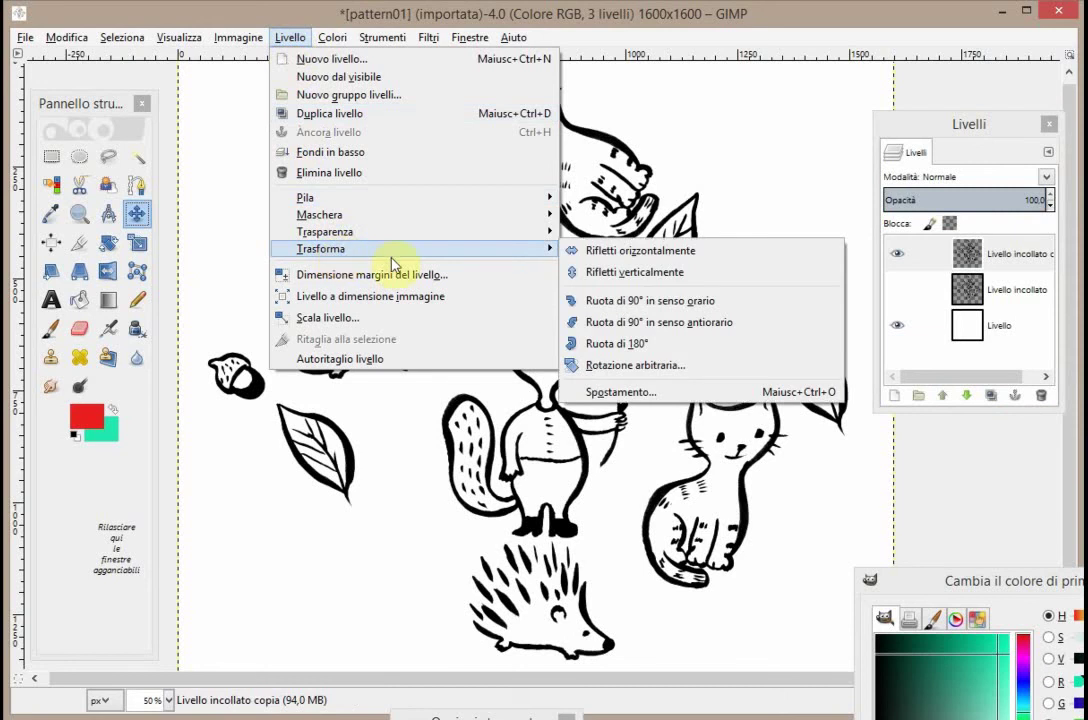
click(595, 395)
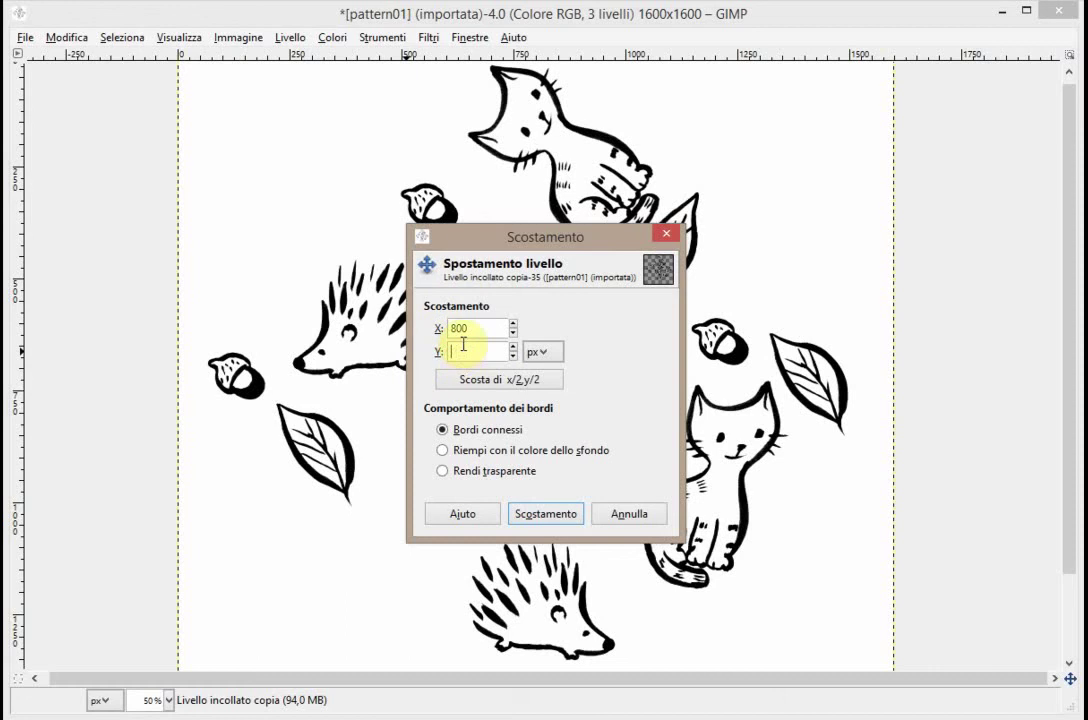
click(521, 514)
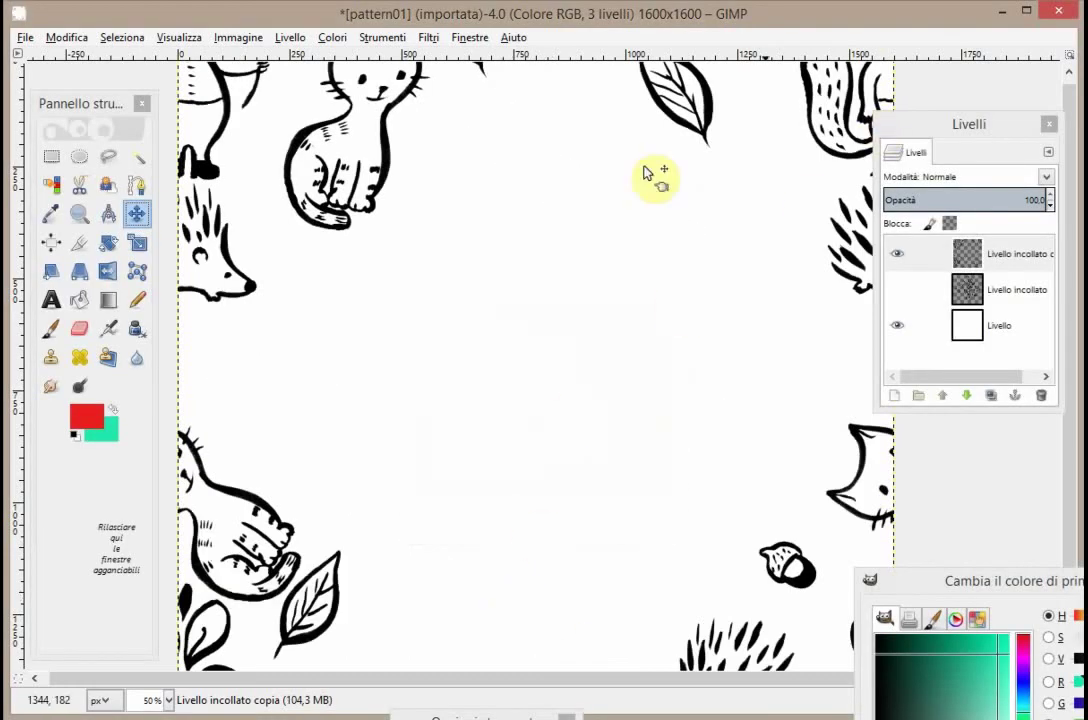
- Zoom to 25% and make the original doodle layer visible again
click(177, 38)
mouse_move(207, 95)
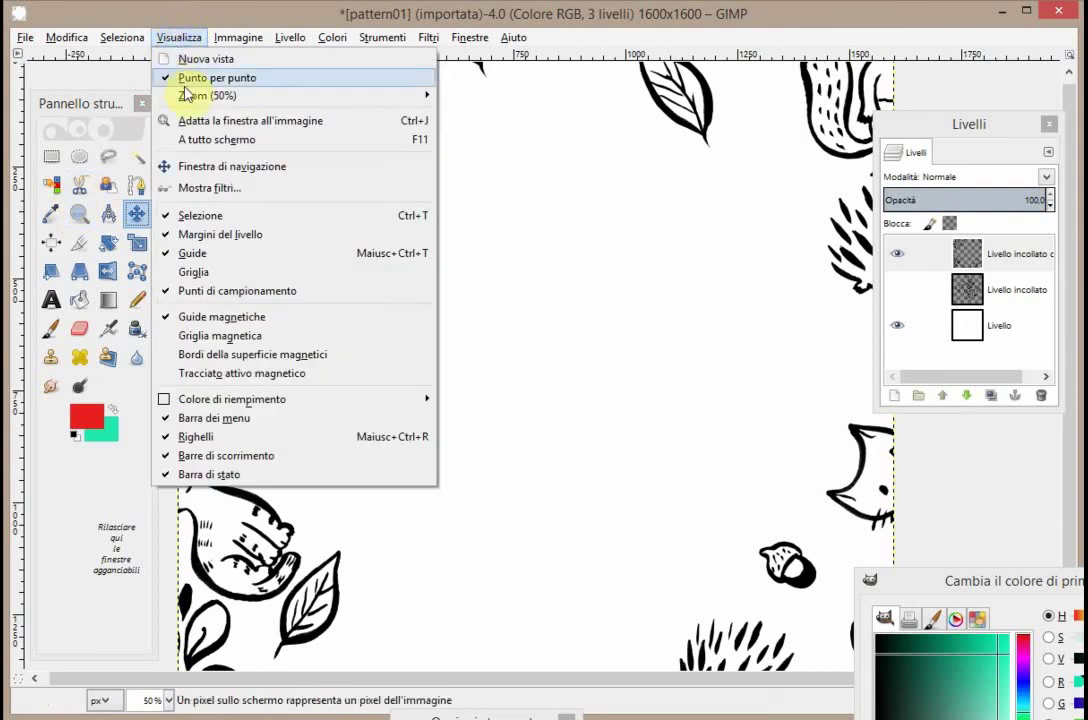
click(457, 318)
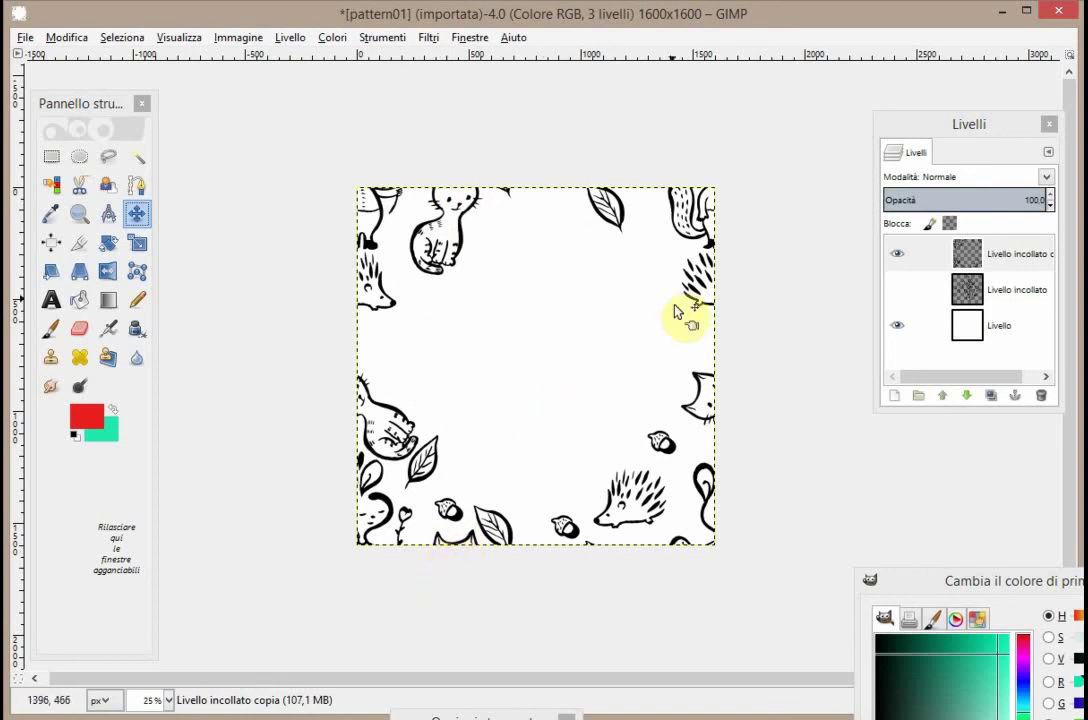
click(898, 291)
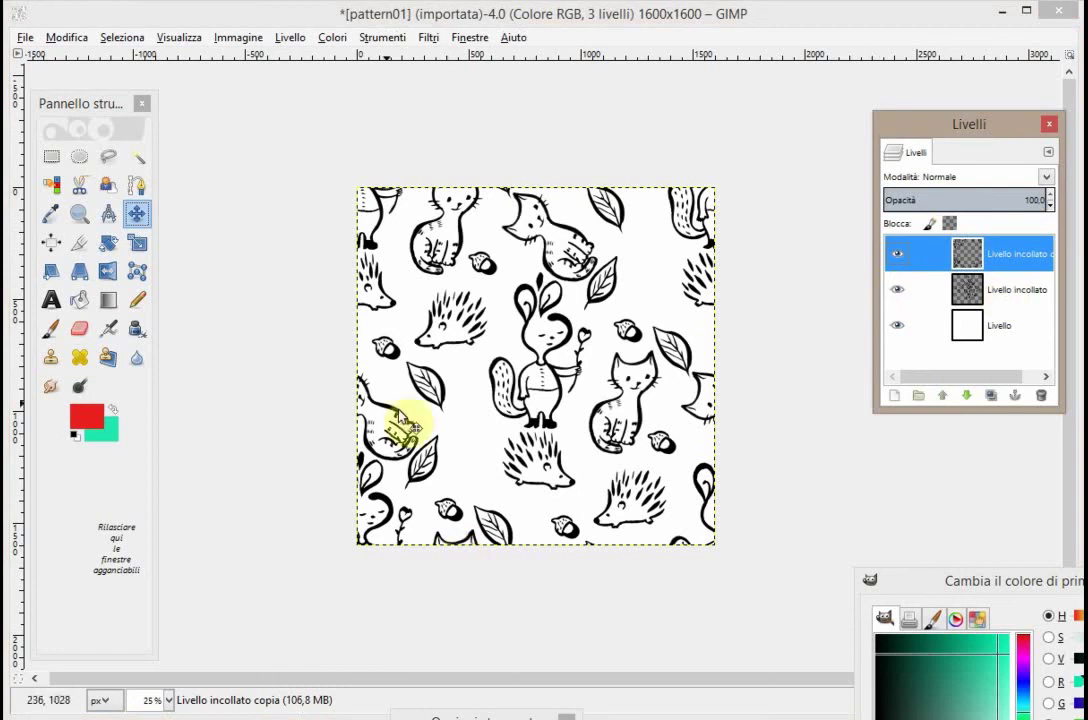
- Zoom in, select the original doodle layer, and lasso a leaf
click(79, 213)
click(527, 337)
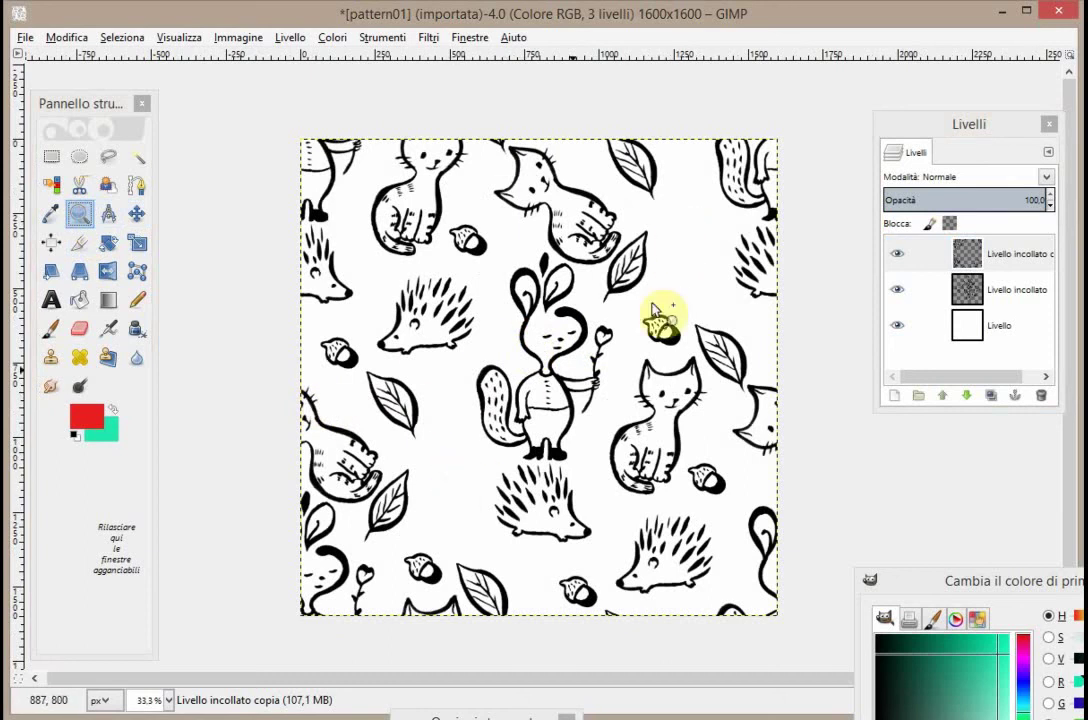
click(997, 291)
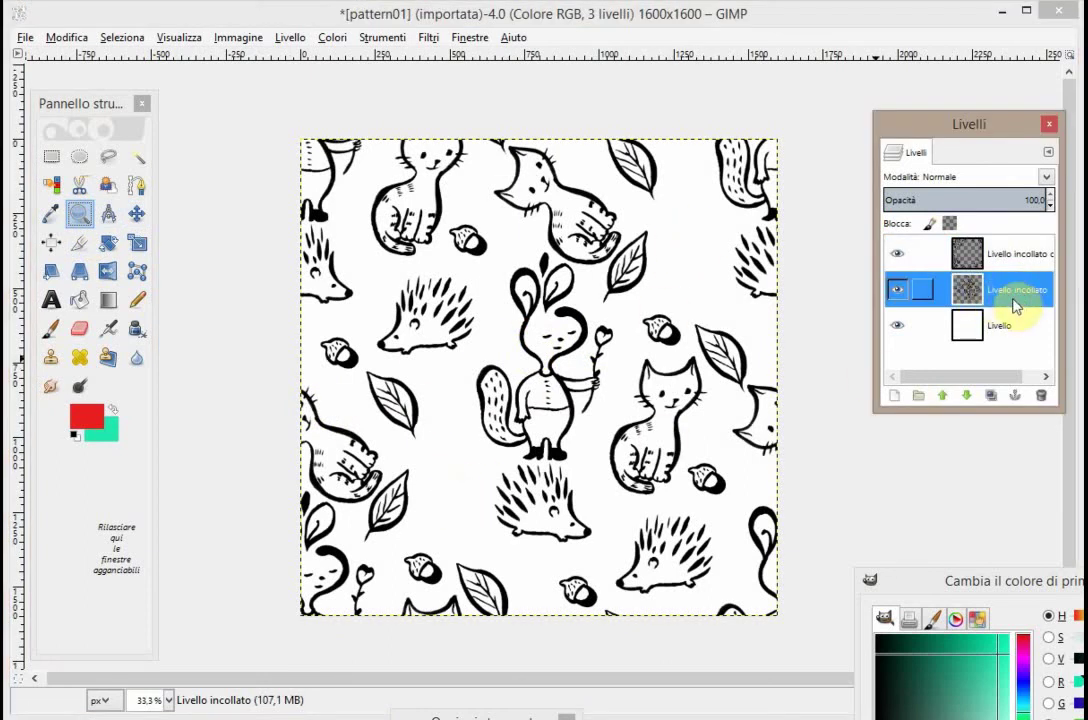
click(108, 156)
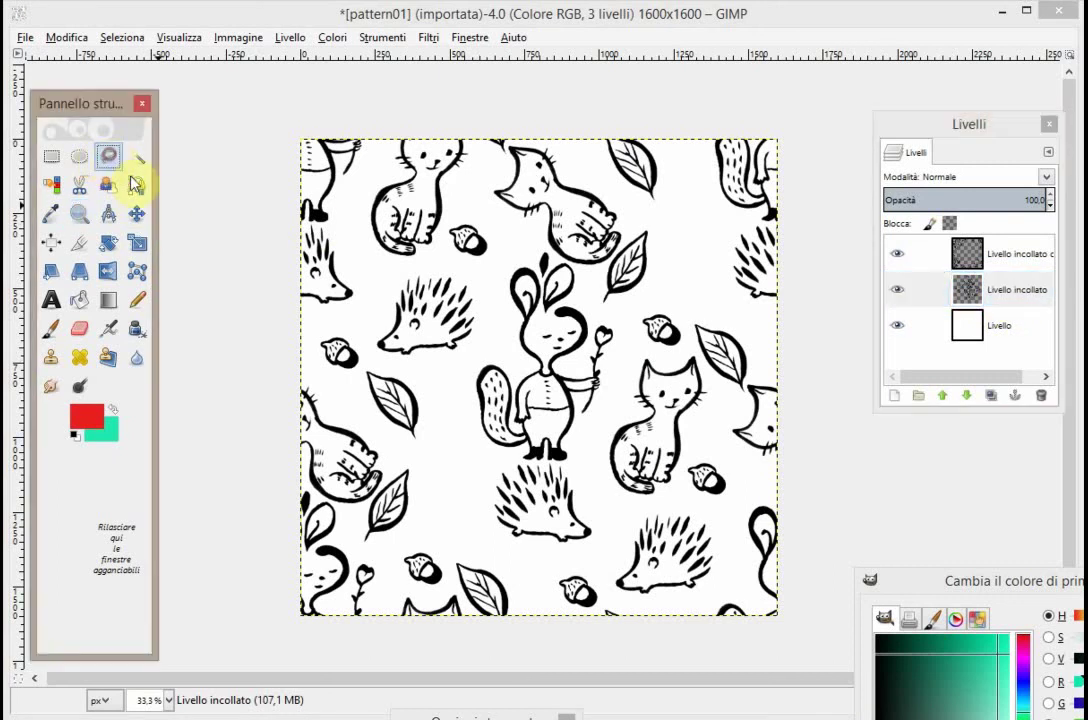
click(627, 246)
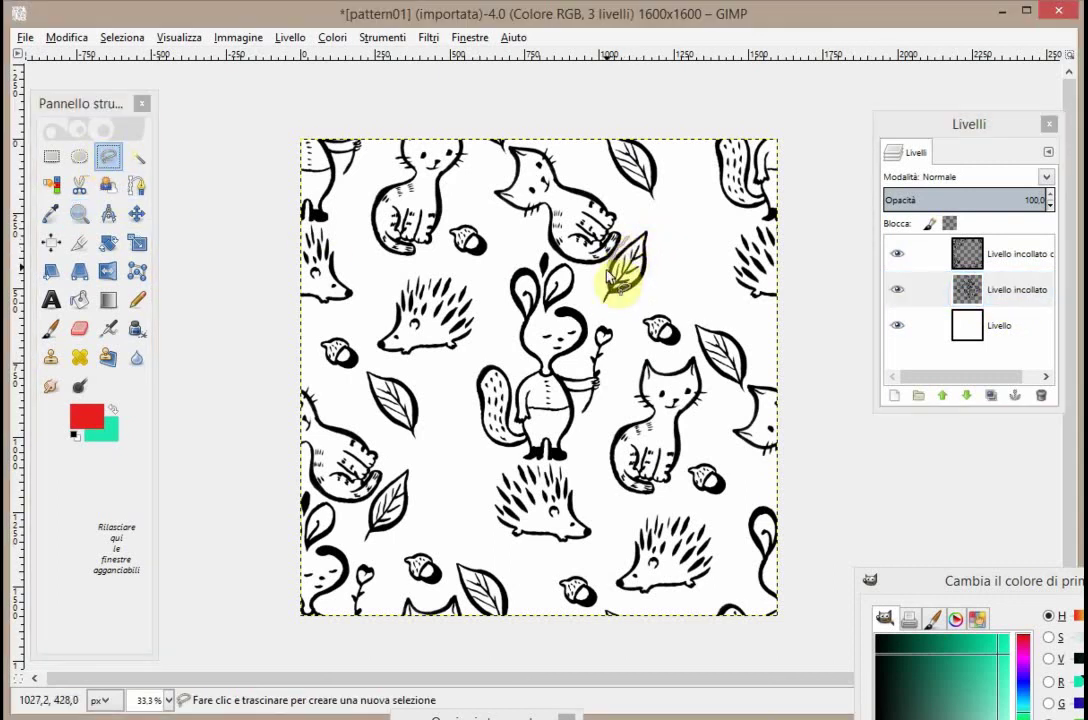
drag(608, 276, 656, 276)
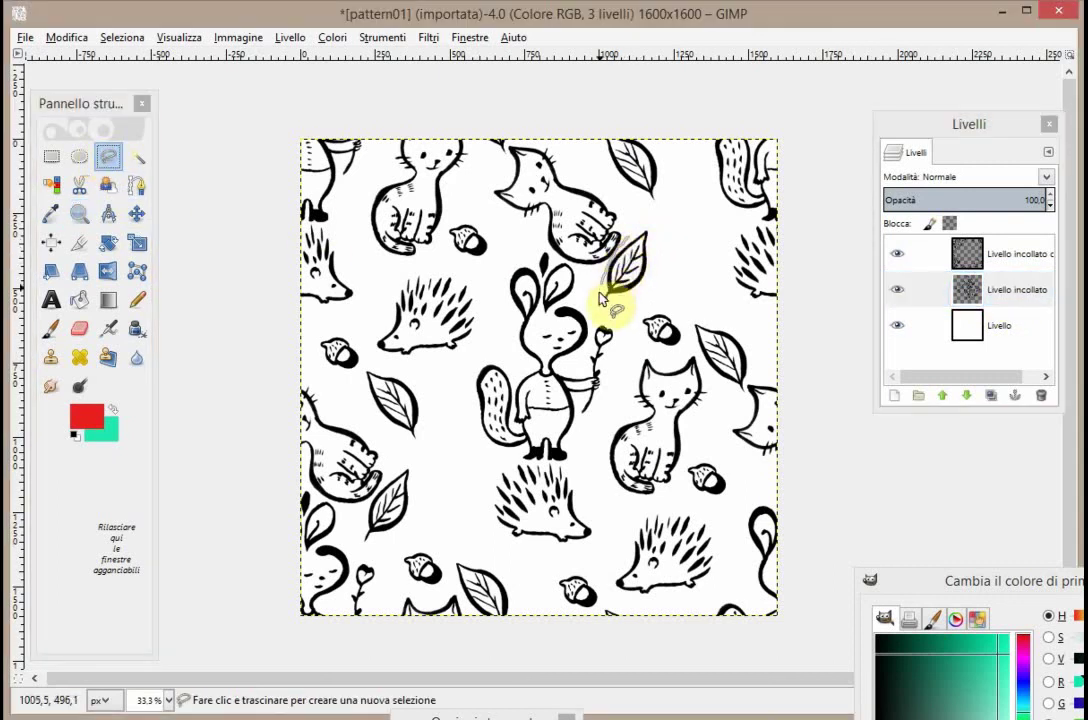
double_click(630, 243)
- Paste a leaf copy, rotate it, and anchor it in the upper-right gap
click(66, 37)
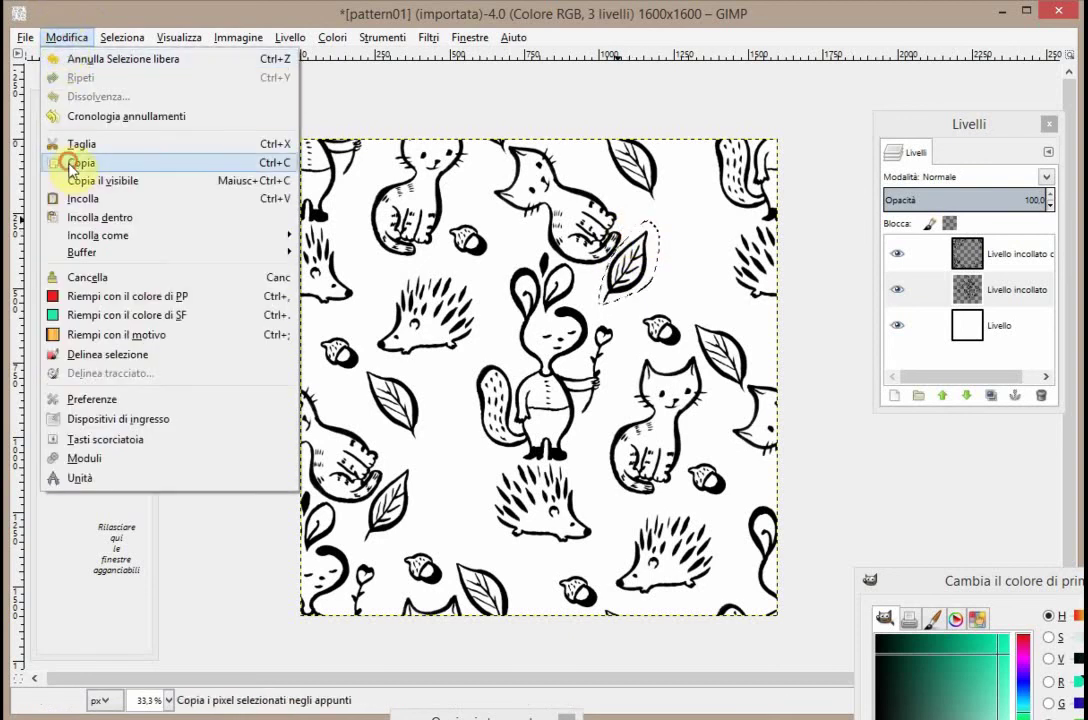
click(72, 165)
click(57, 37)
click(70, 197)
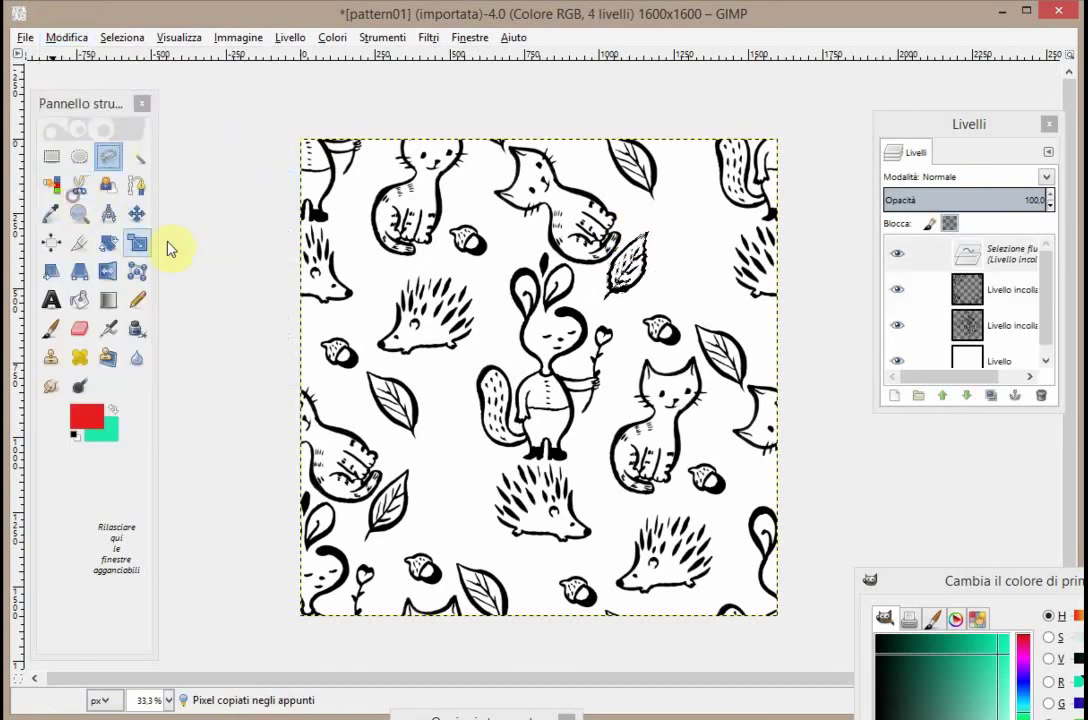
click(136, 213)
drag(507, 267, 686, 290)
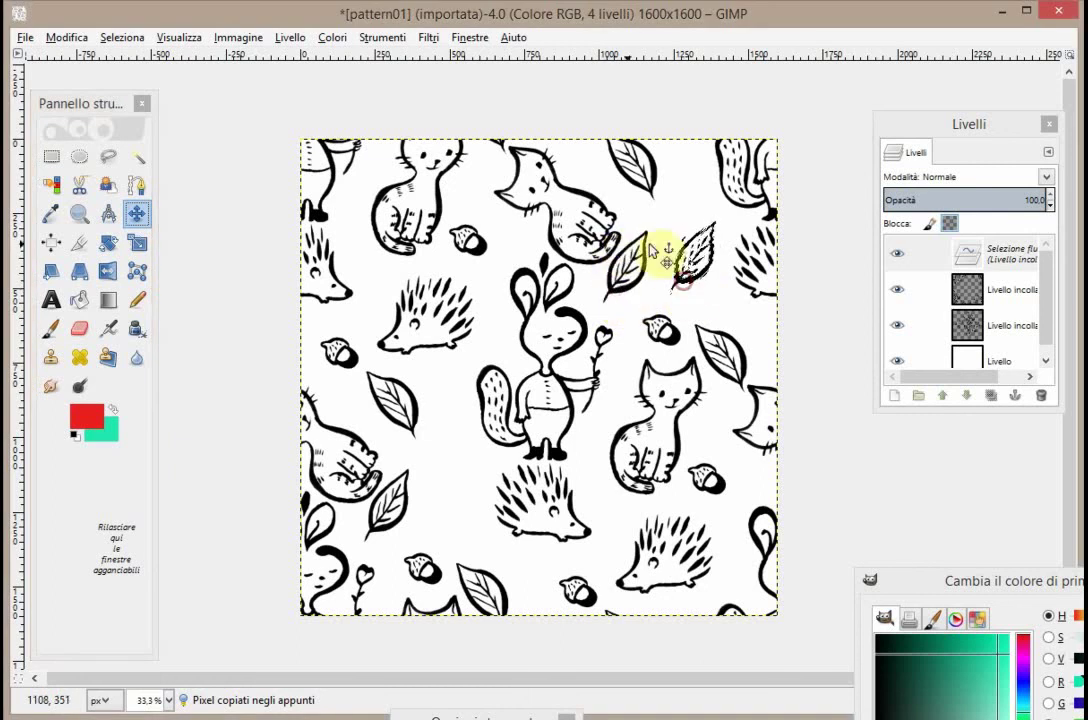
click(108, 242)
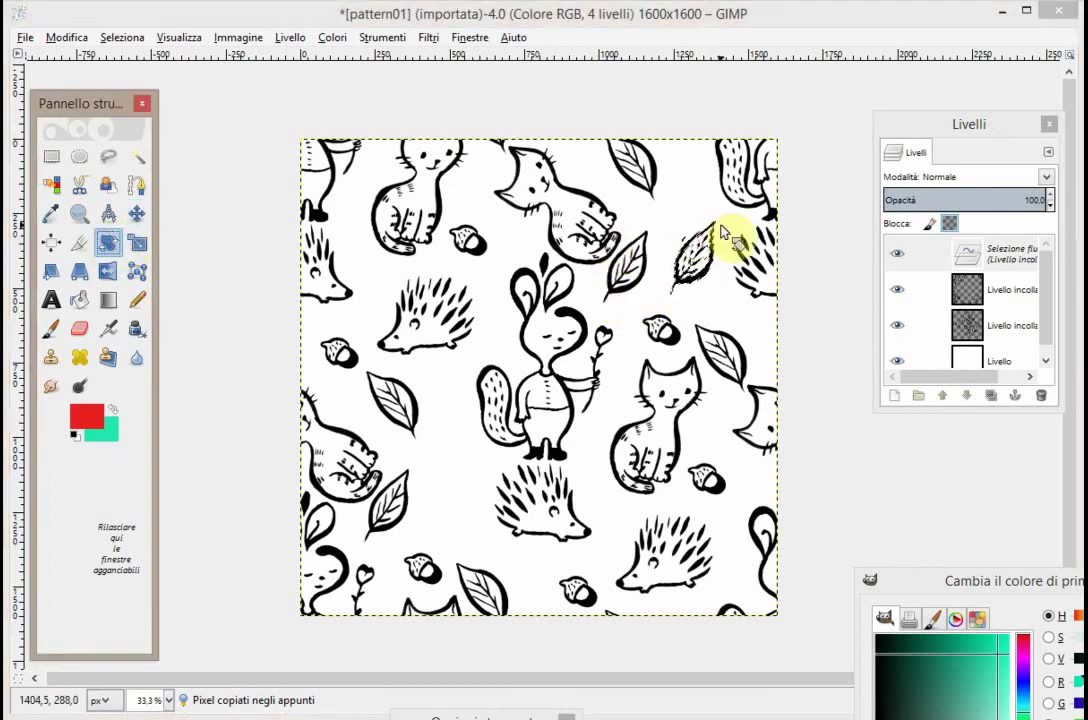
drag(714, 222, 700, 225)
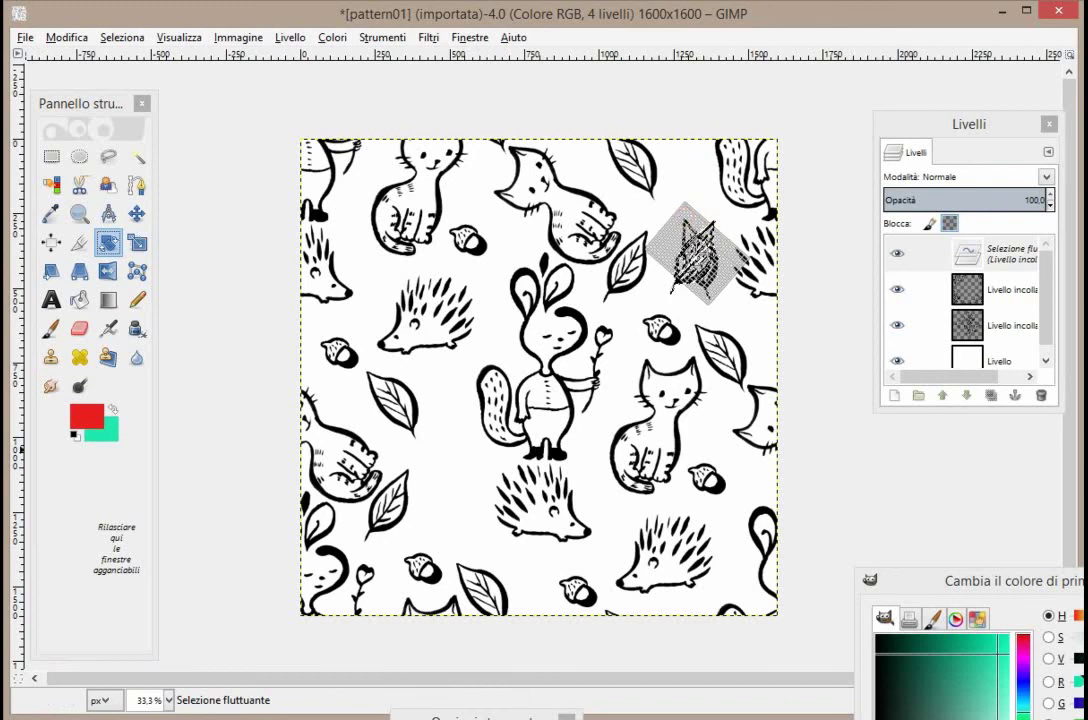
key(Return)
click(138, 215)
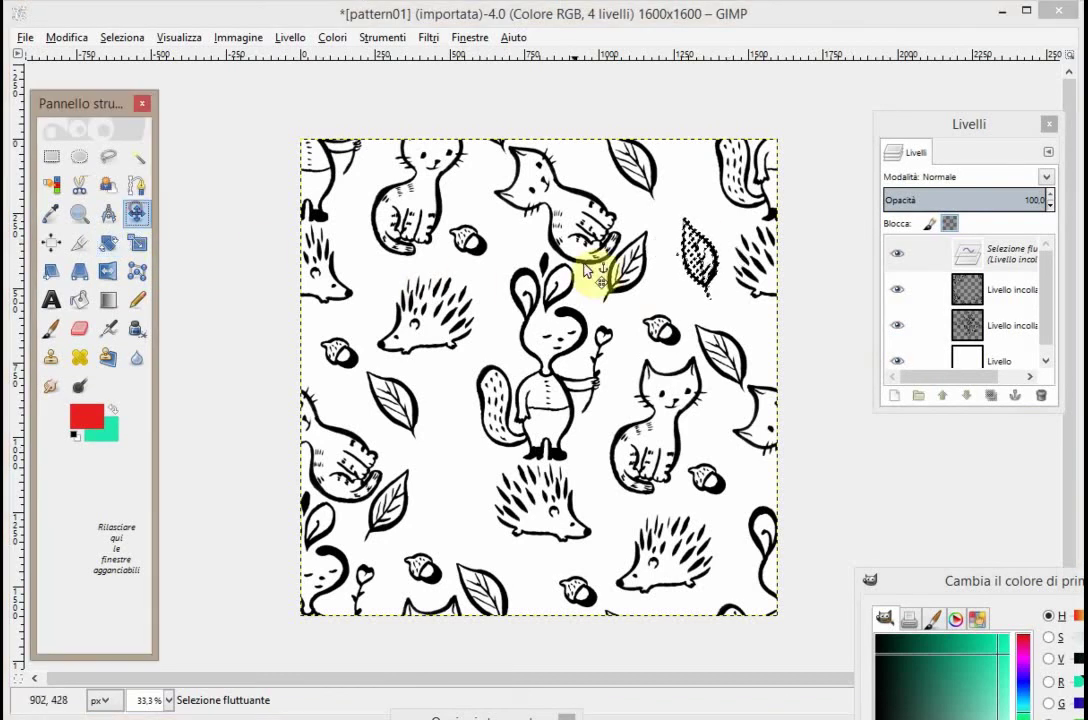
key(ctrl+h)
- Set the Eraser to the 2. Hardness 100 brush, then zoom back out to the full tile at 25%
click(80, 213)
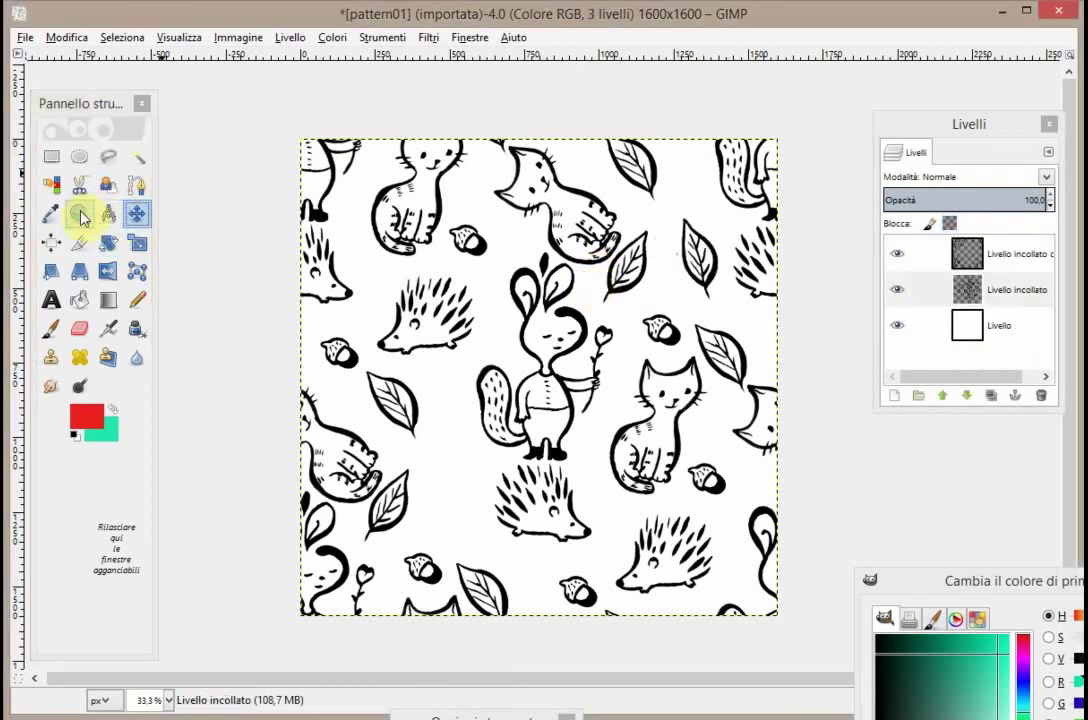
click(651, 262)
click(700, 262)
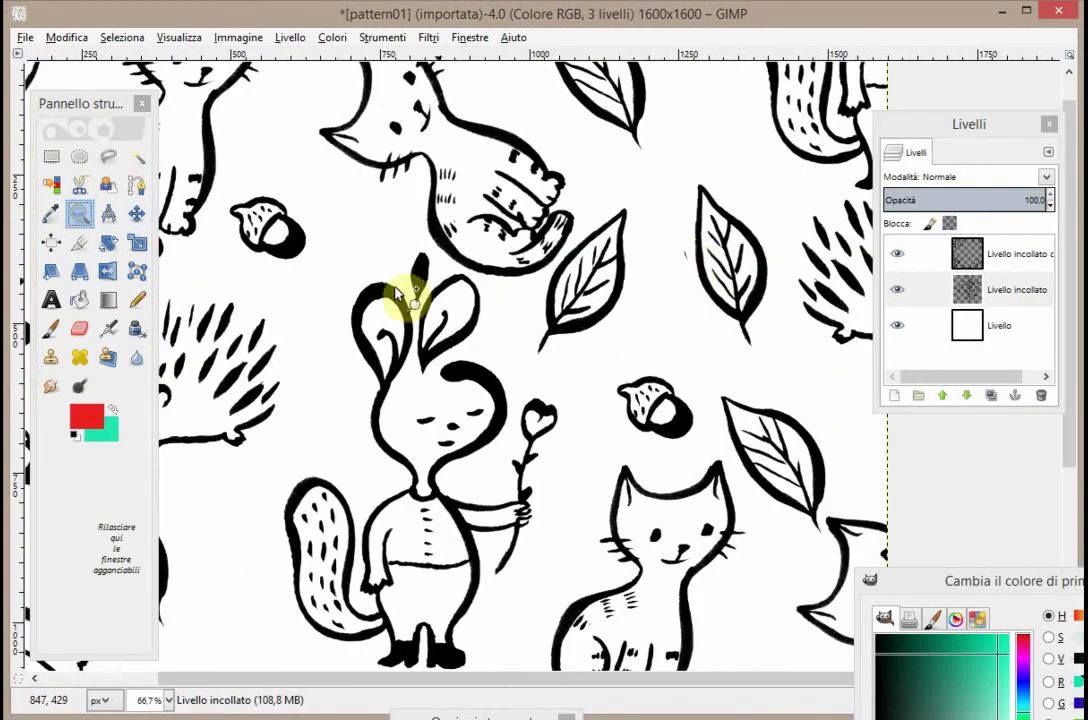
click(79, 328)
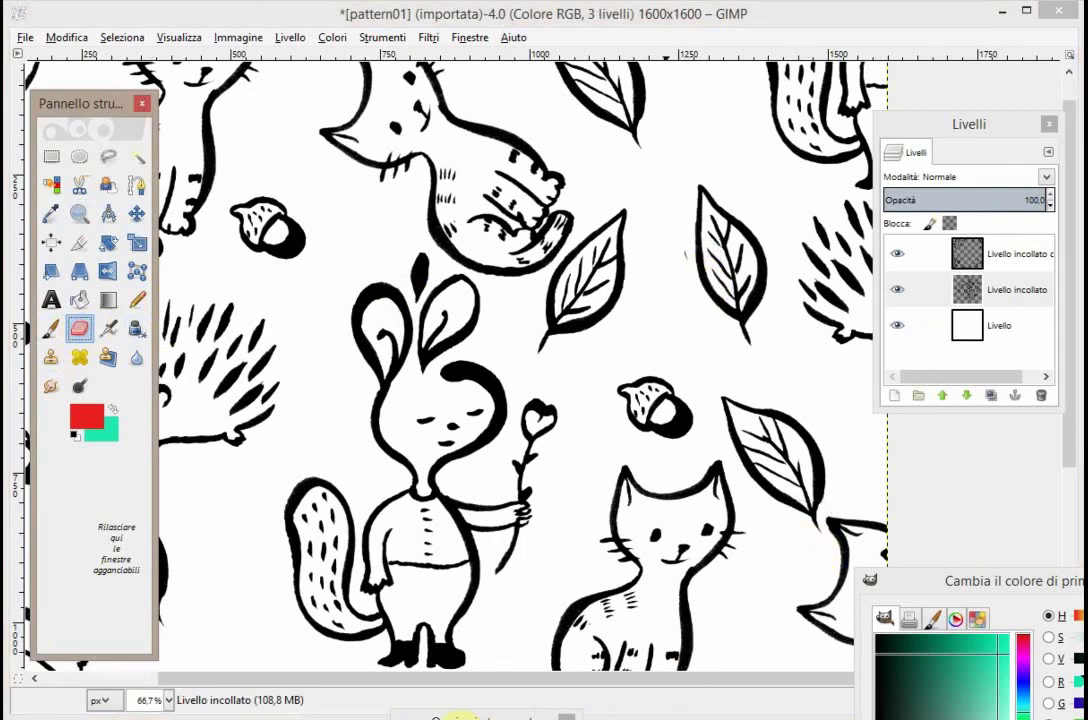
drag(485, 714, 514, 214)
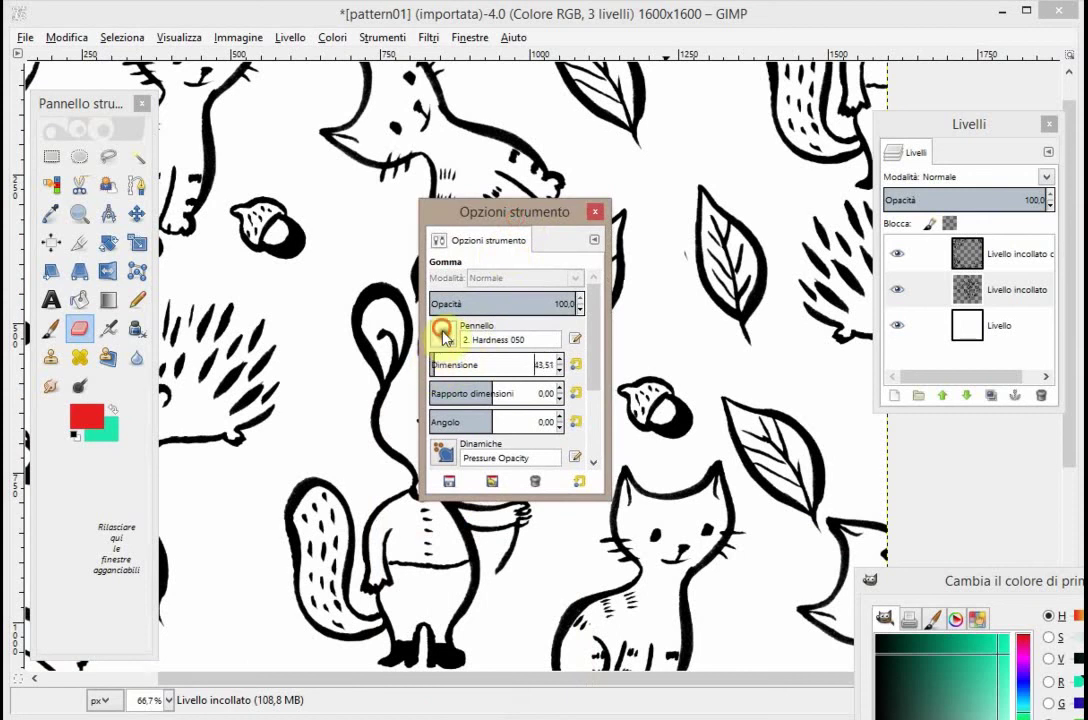
click(444, 333)
click(463, 497)
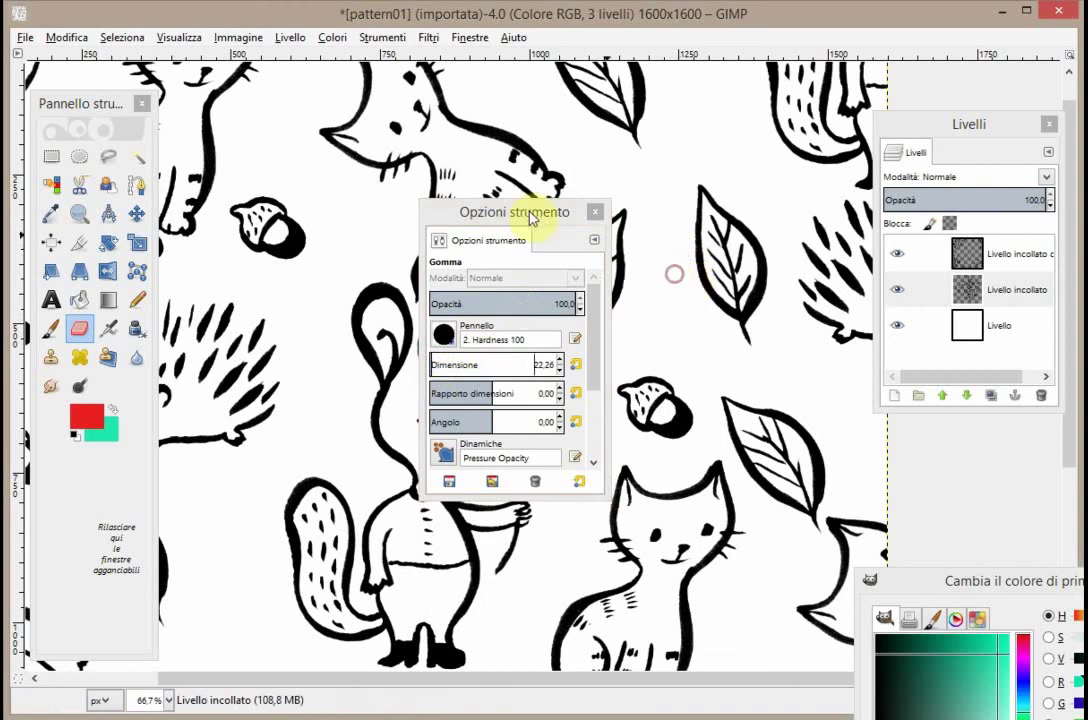
drag(532, 218, 596, 559)
drag(887, 151, 970, 183)
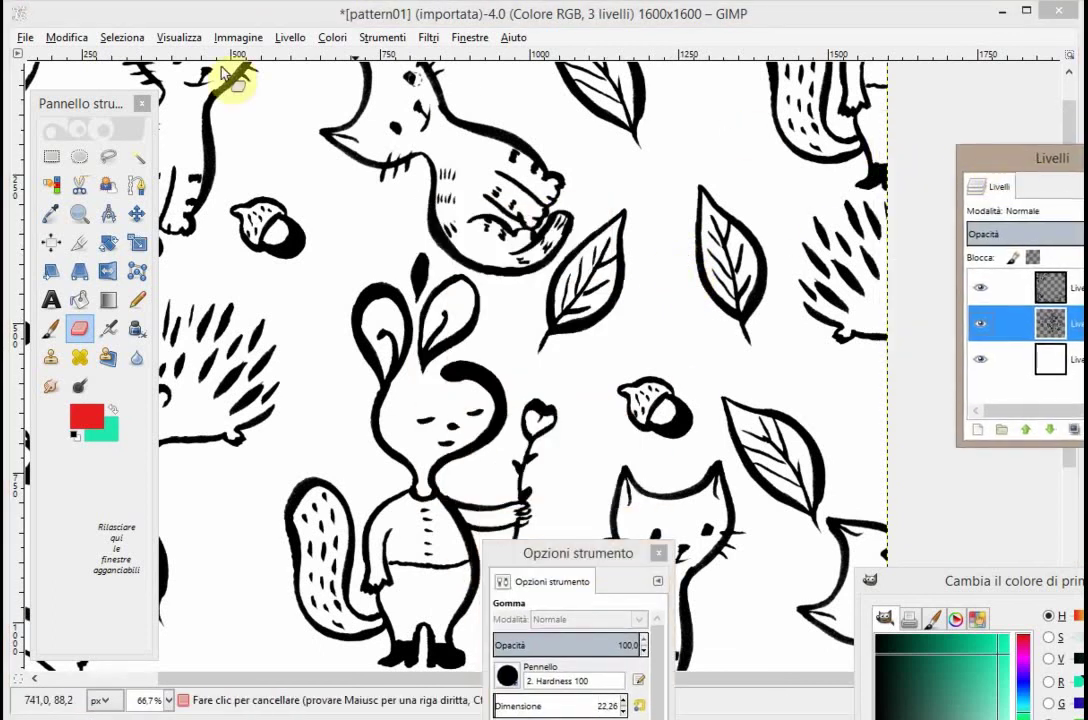
click(179, 37)
mouse_move(207, 95)
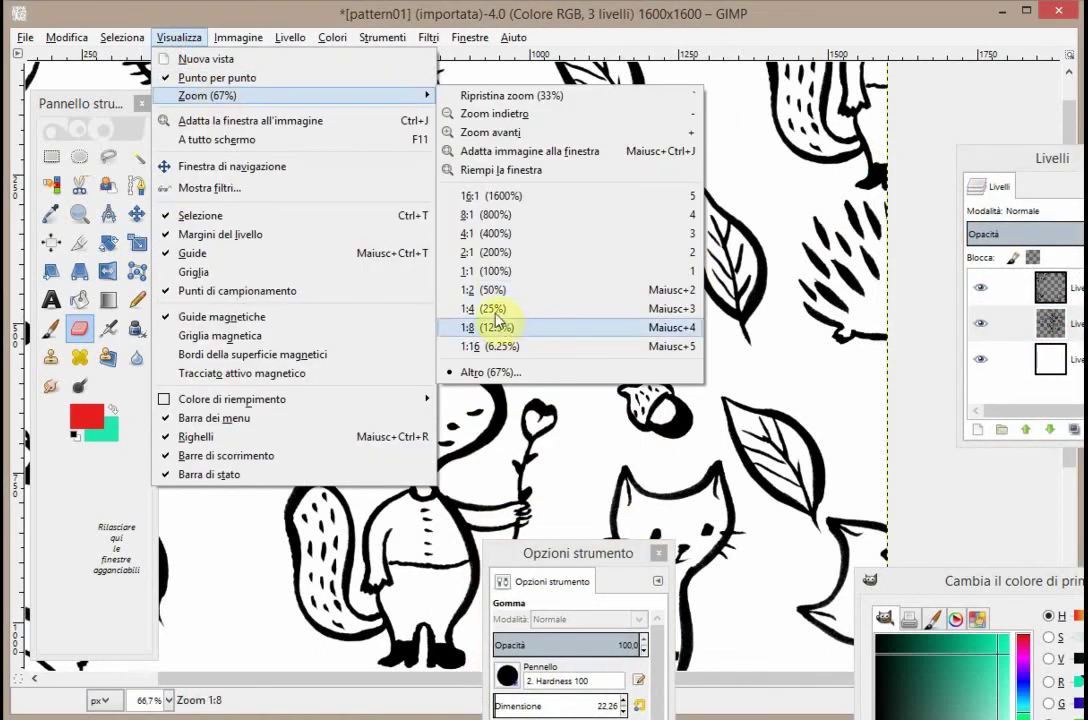
click(492, 308)
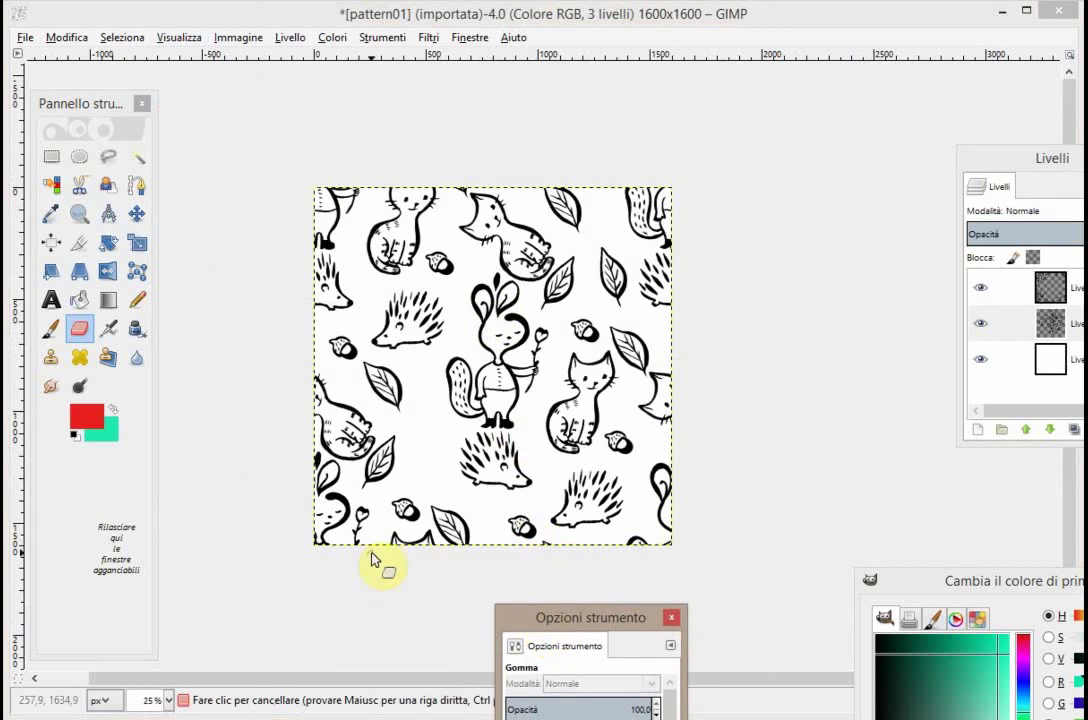
- Freehand-select the small acorn at the tile's left edge and copy it to the clipboard
click(79, 213)
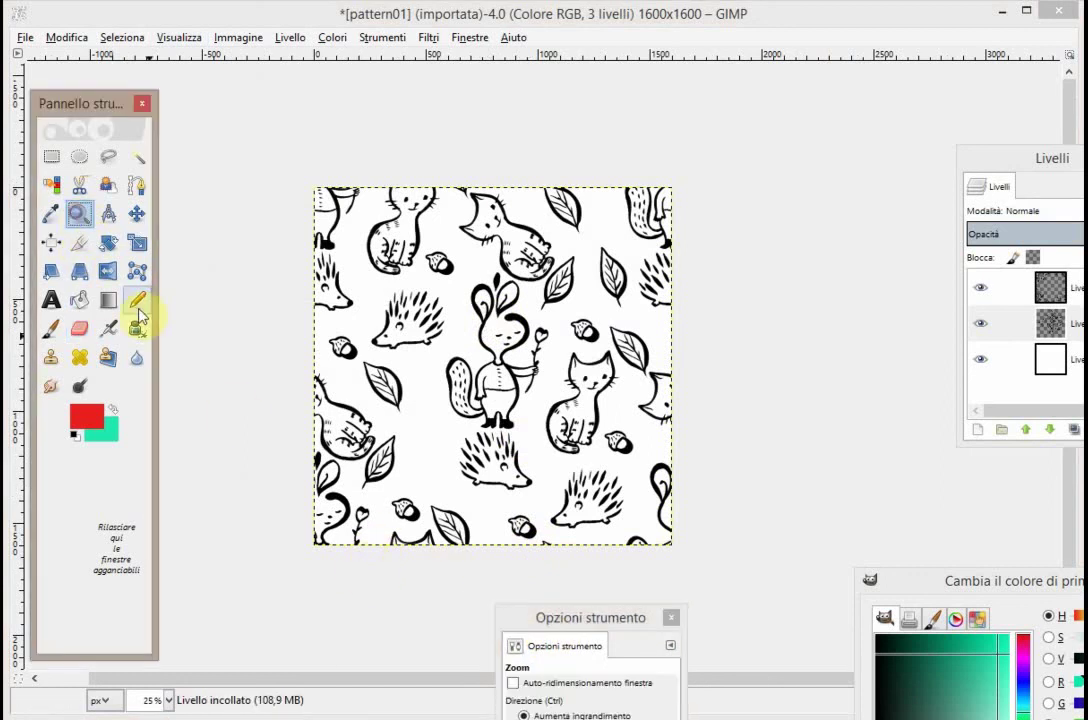
click(300, 520)
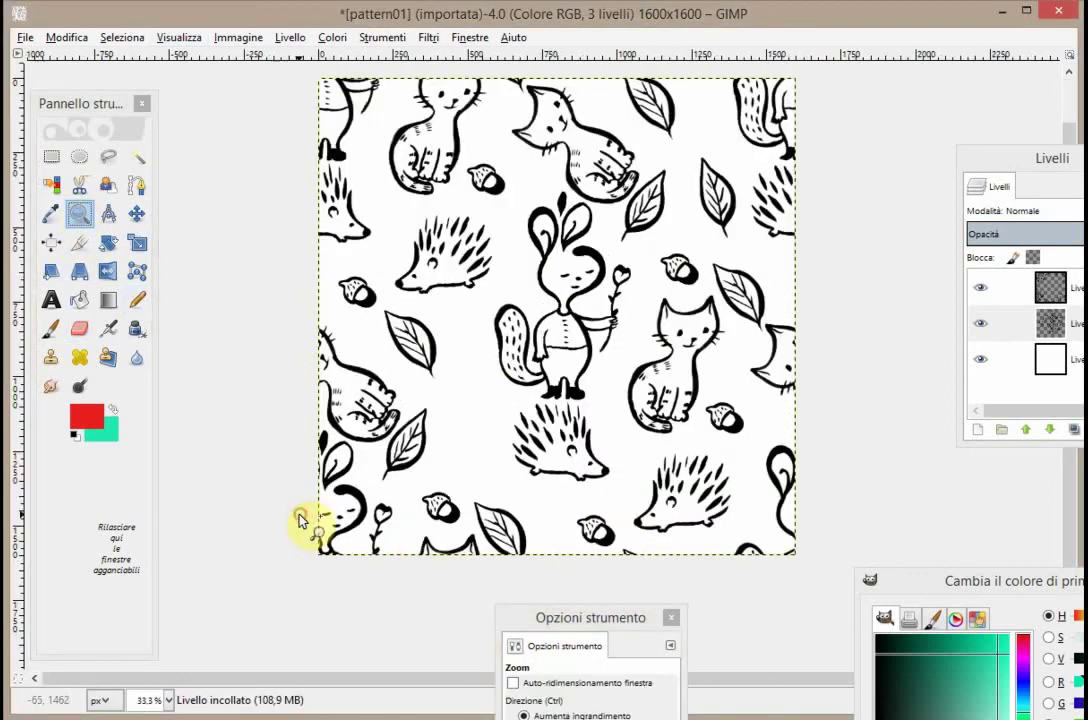
click(107, 156)
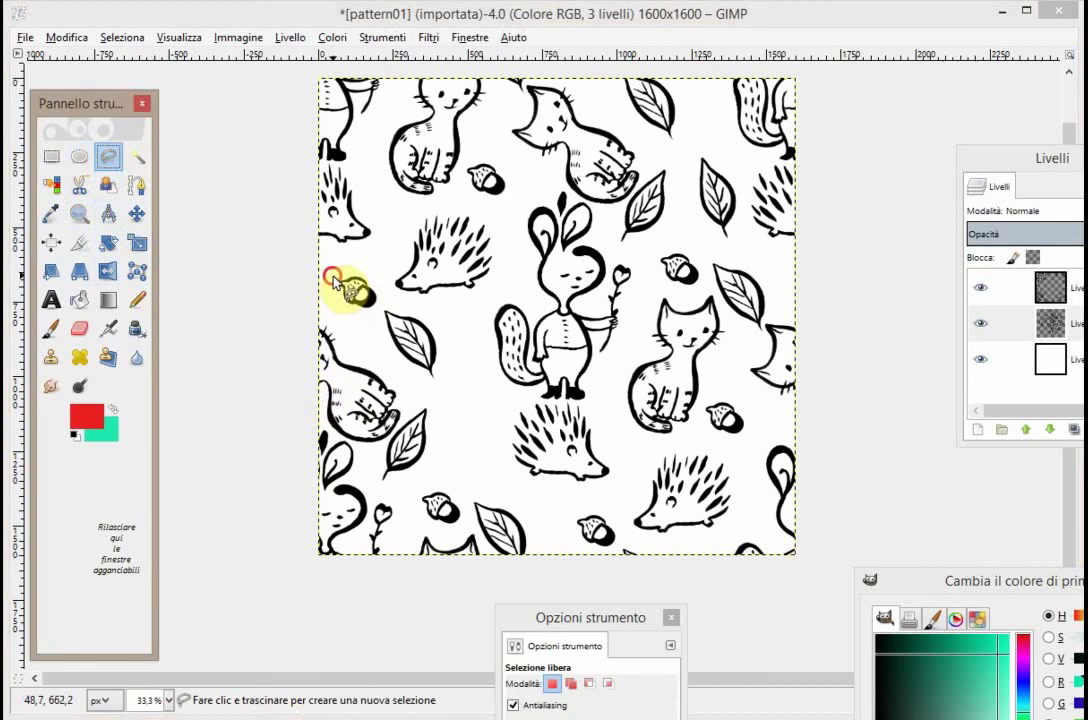
mouse_move(333, 280)
mouse_down()
mouse_move(340, 298)
mouse_move(374, 279)
mouse_move(340, 288)
mouse_up()
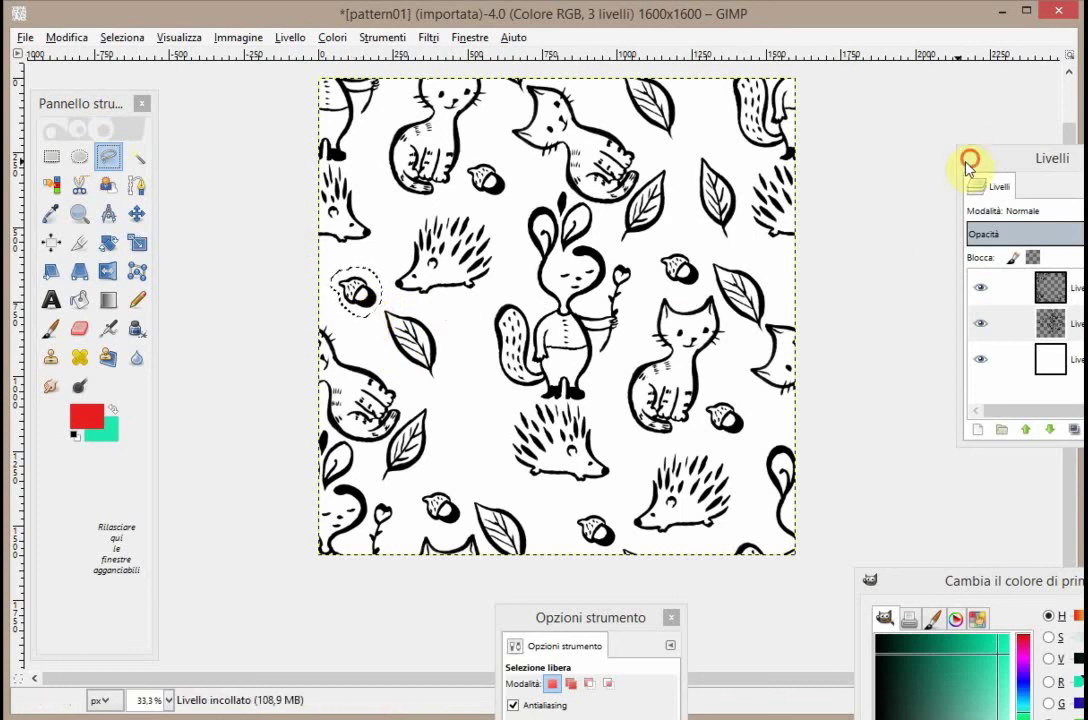
drag(969, 165, 892, 170)
click(66, 37)
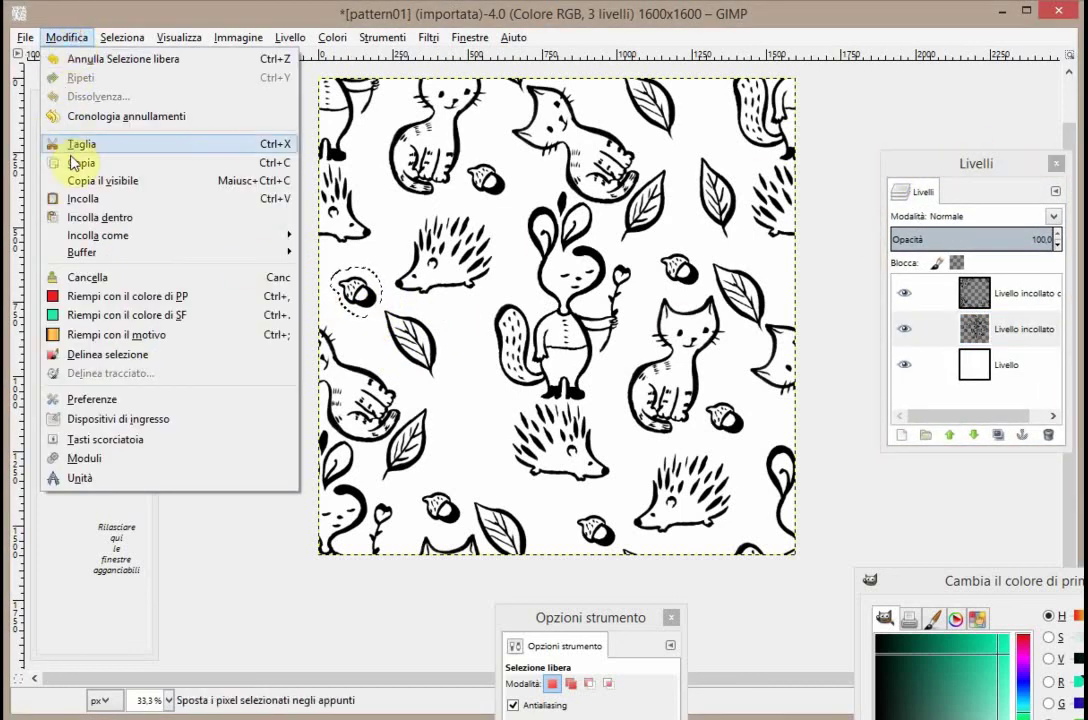
click(75, 162)
click(51, 157)
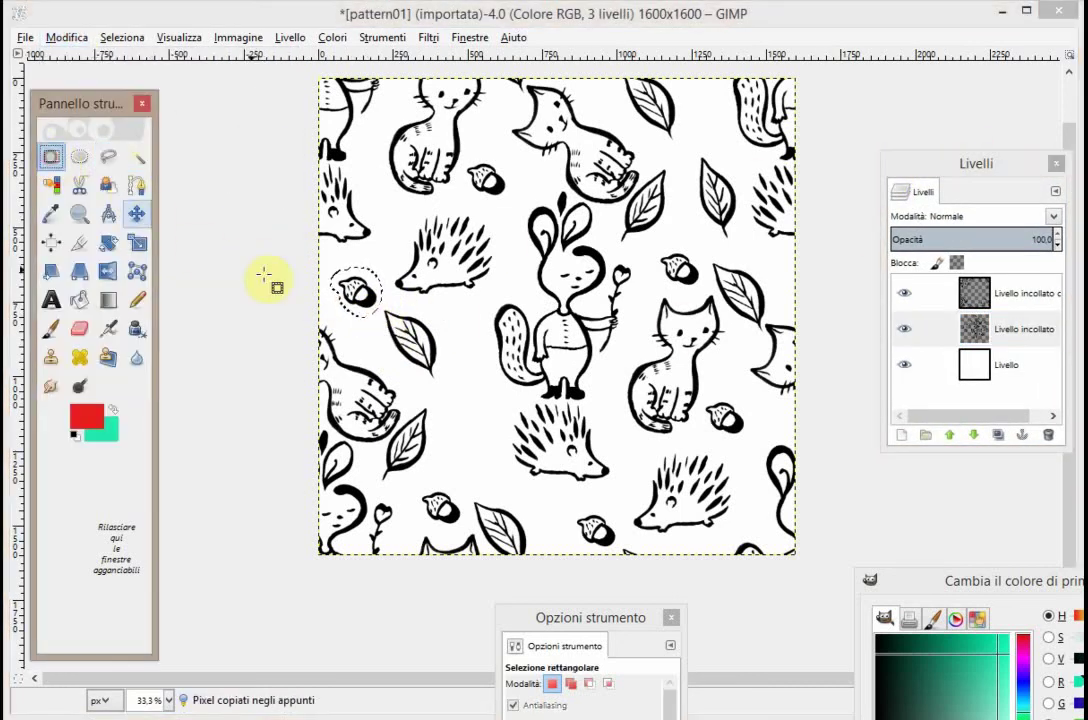
- Make the Paintbrush use the clipboard acorn brush 'Appunti' at size 178.13
click(258, 286)
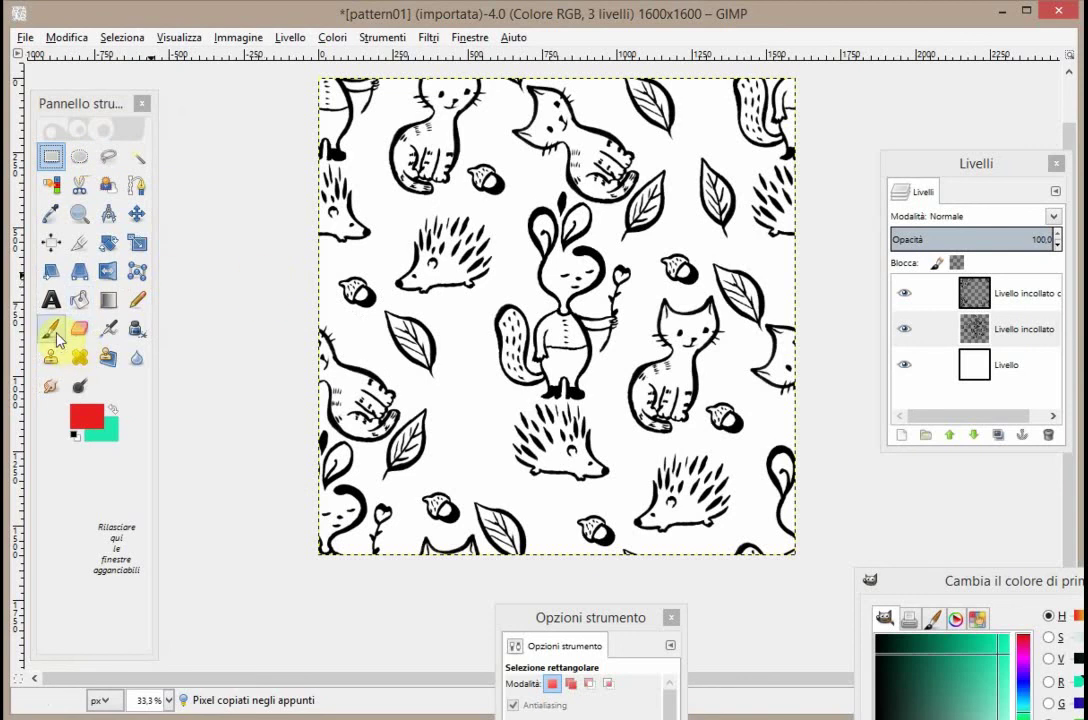
click(51, 328)
drag(517, 622, 533, 165)
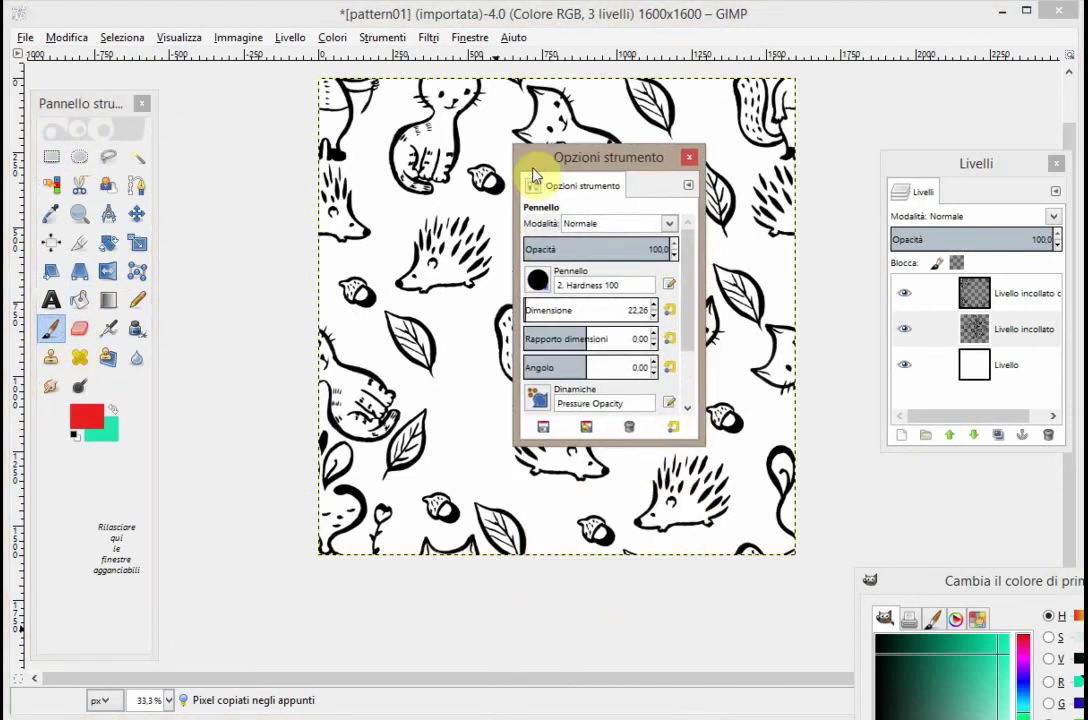
click(537, 285)
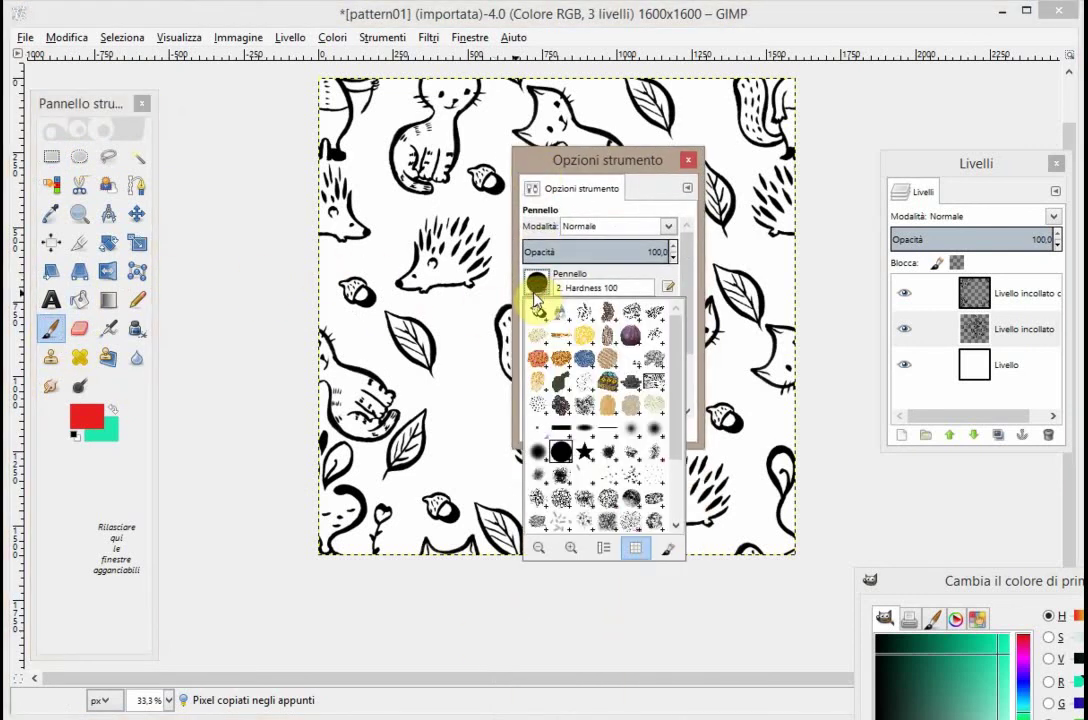
double_click(538, 318)
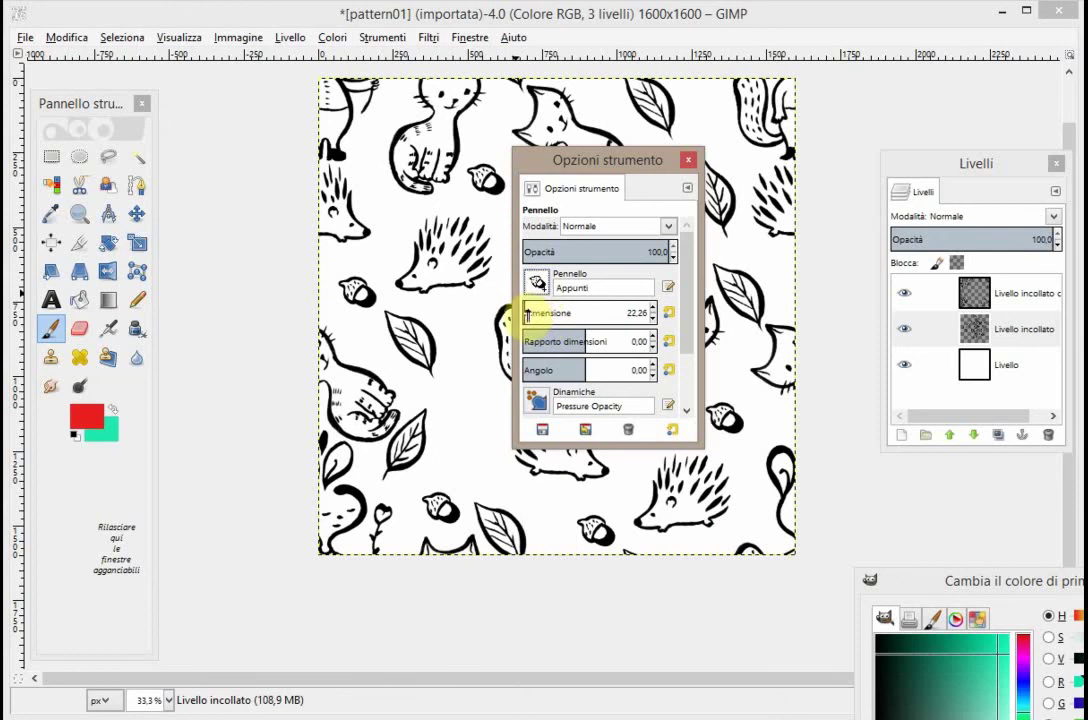
drag(535, 312, 547, 312)
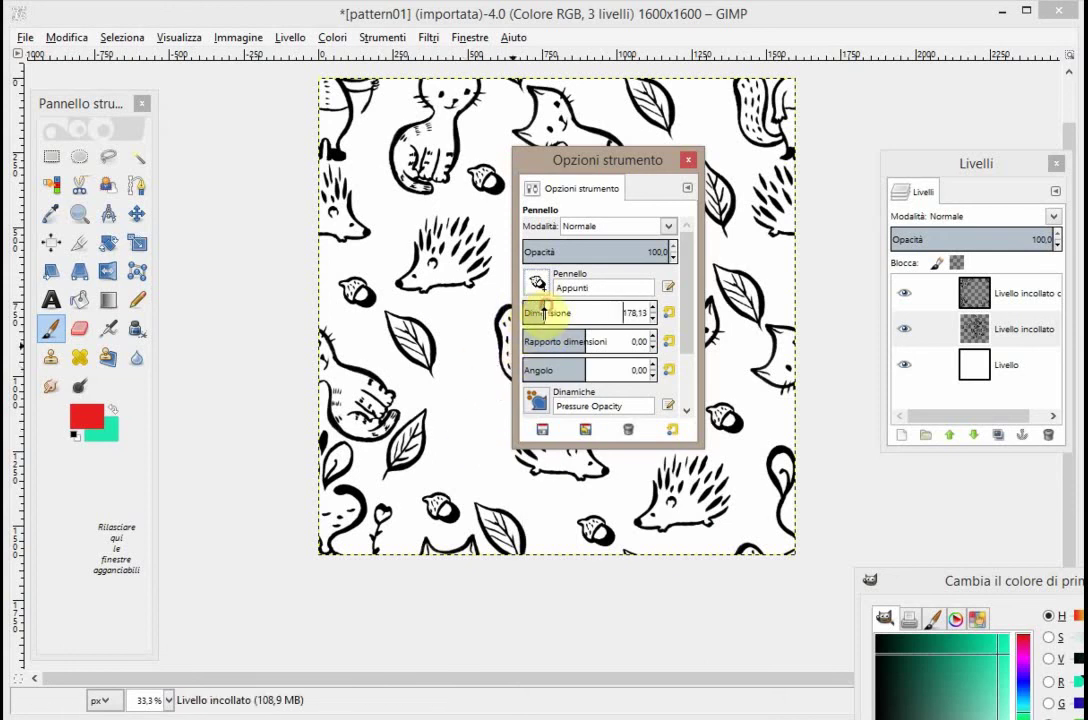
- Switch the paintbrush dynamics to Track Direction
click(538, 402)
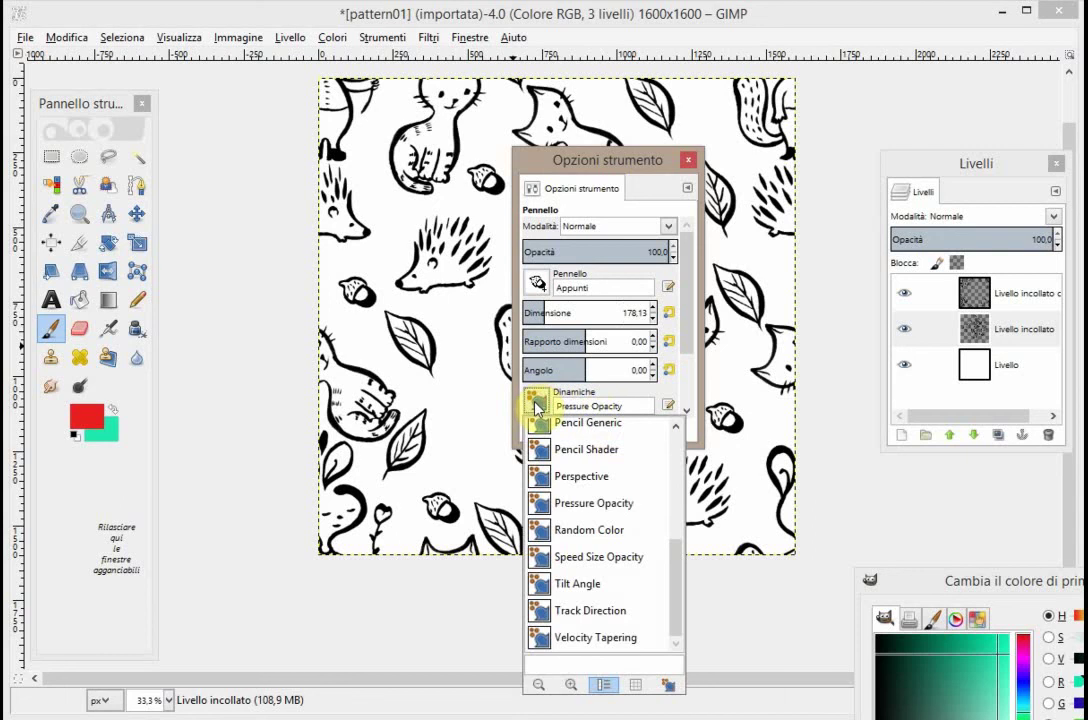
scroll(673, 537, up, 1)
scroll(675, 510, up, 2)
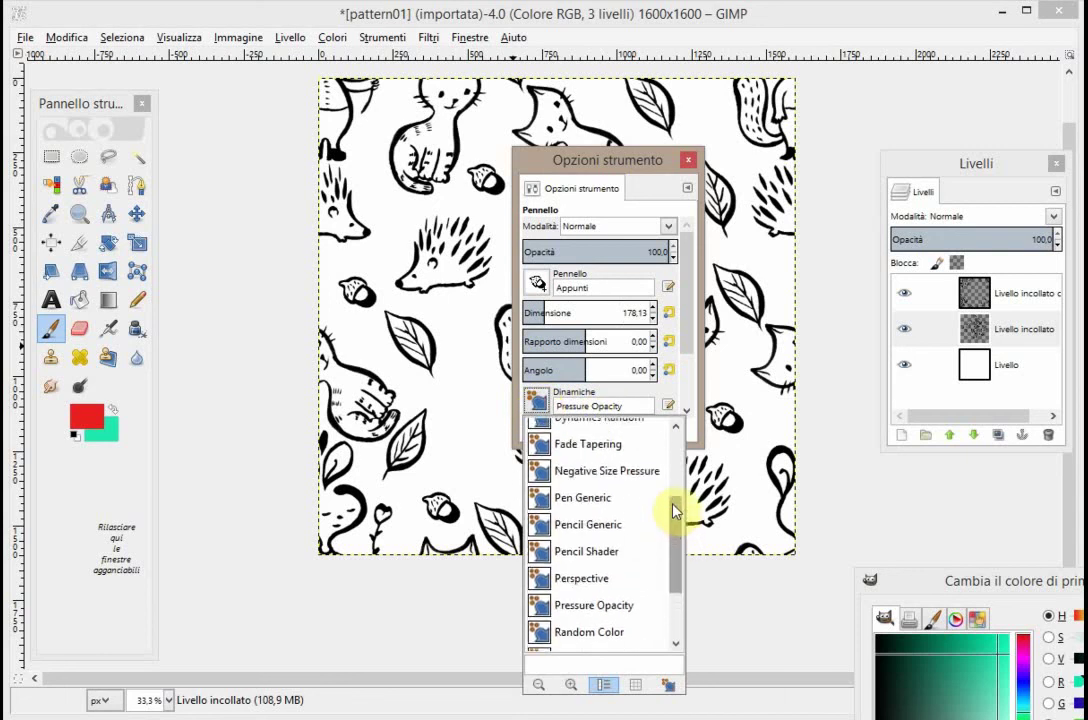
scroll(676, 500, up, 2)
scroll(678, 500, down, 1)
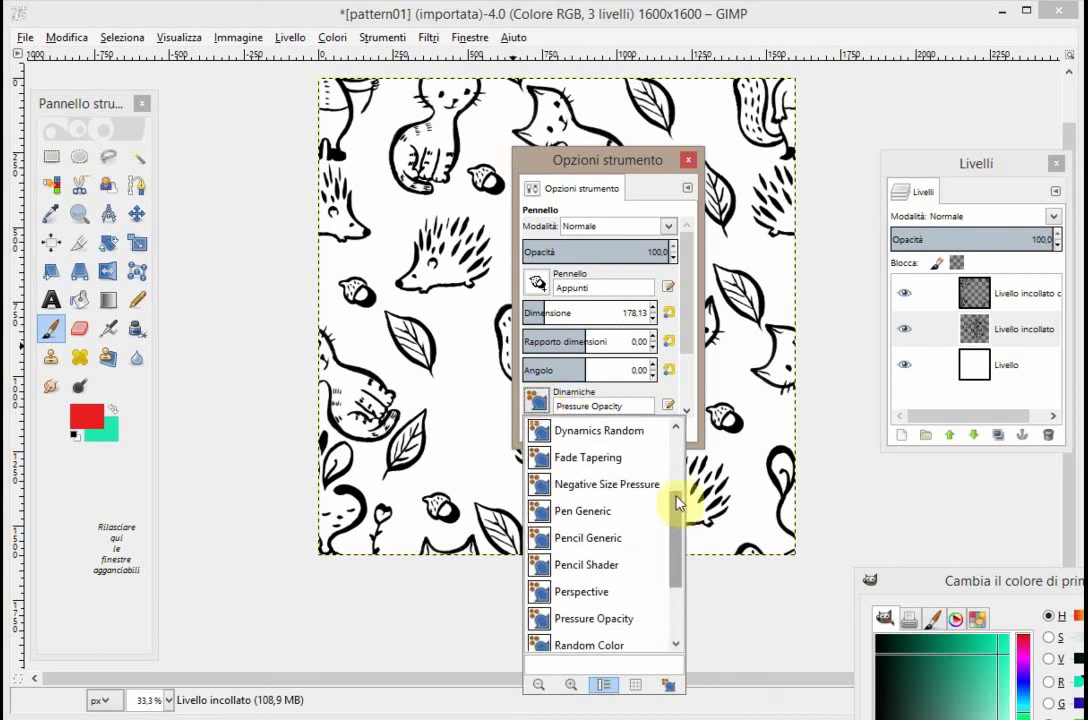
scroll(673, 485, up, 1)
drag(681, 503, 681, 580)
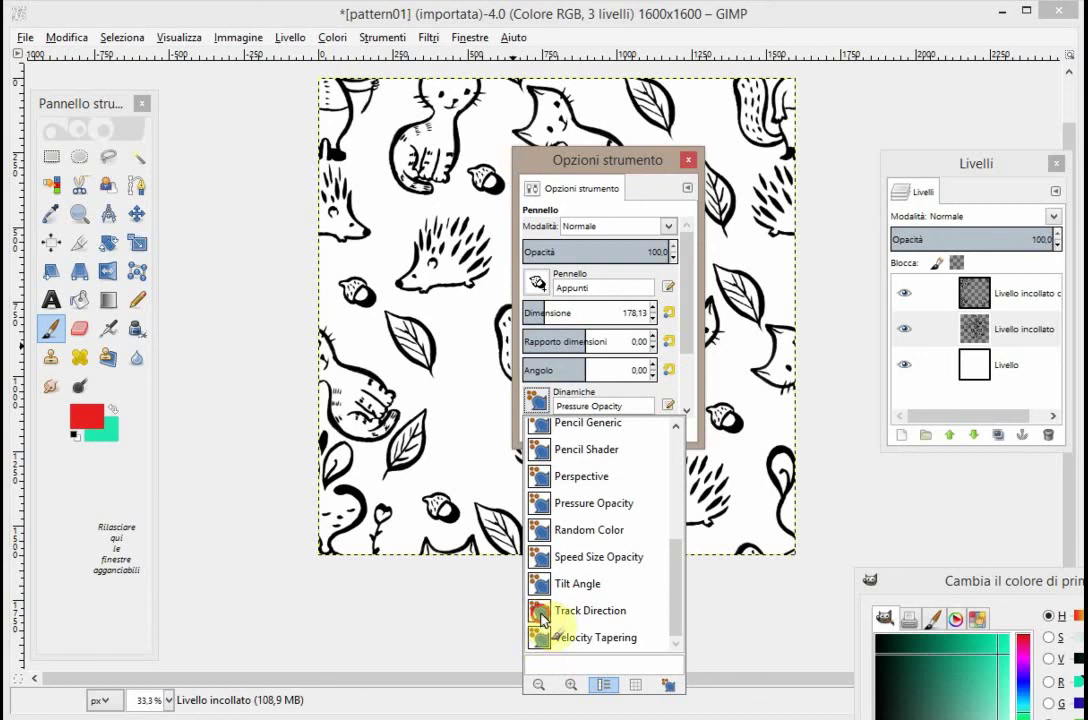
click(541, 620)
- Stamp acorns into the upper-right gap and left of the rabbit, undoing a stray stroke
drag(583, 160, 358, 325)
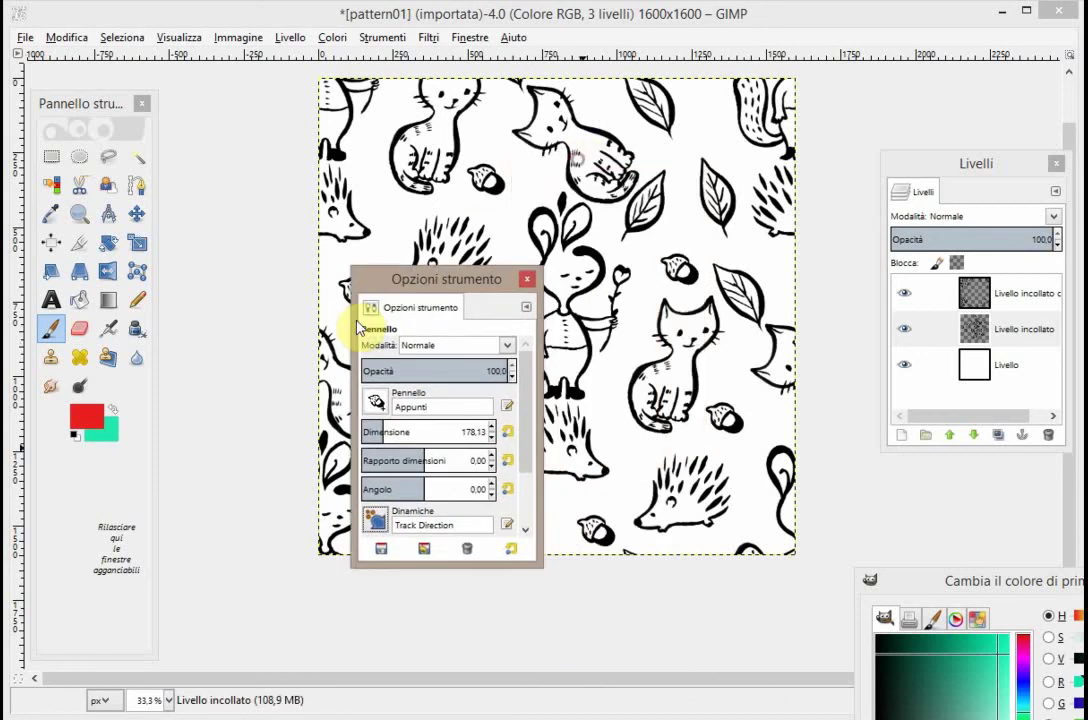
drag(446, 279, 284, 483)
drag(484, 445, 480, 462)
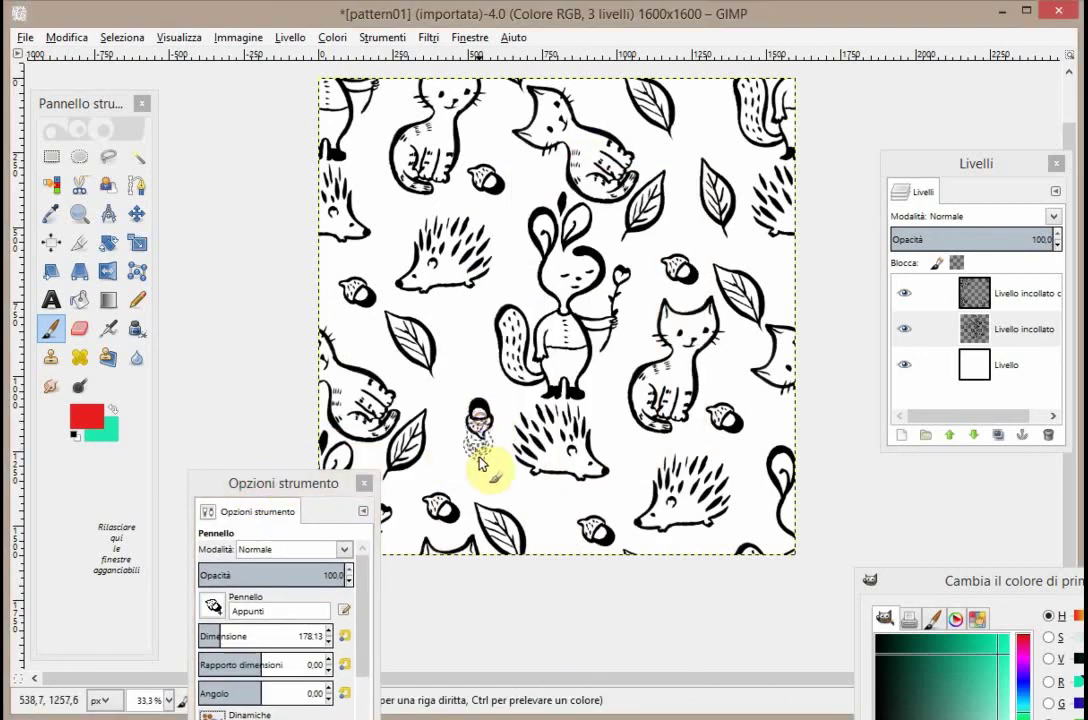
key(ctrl+z)
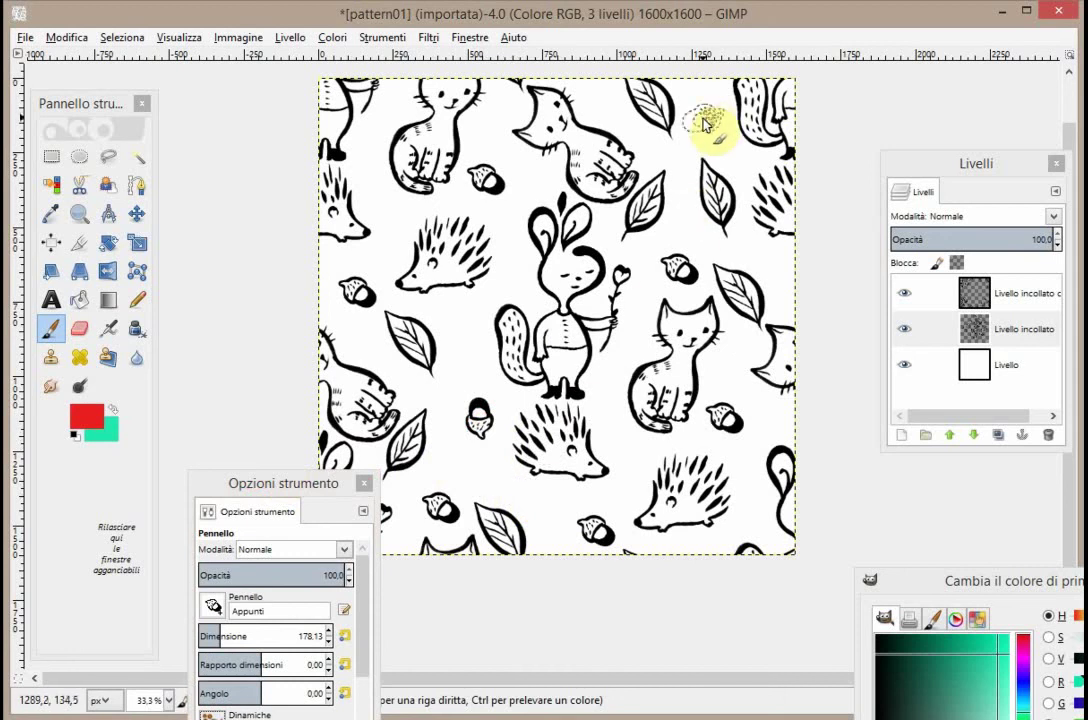
click(704, 121)
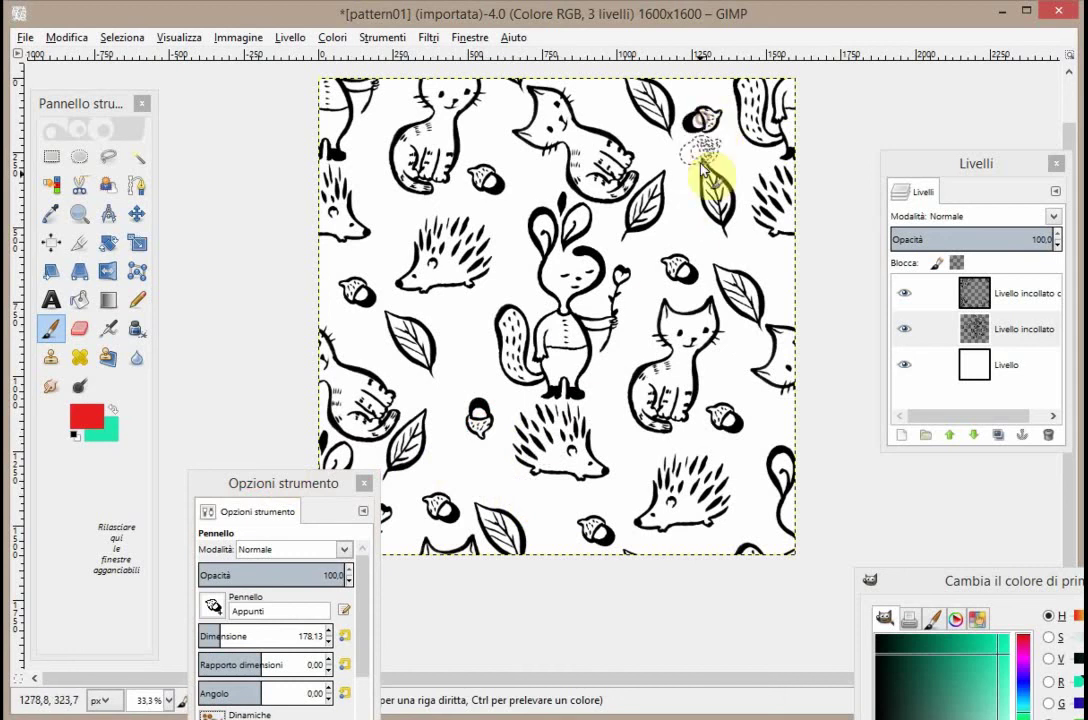
click(458, 328)
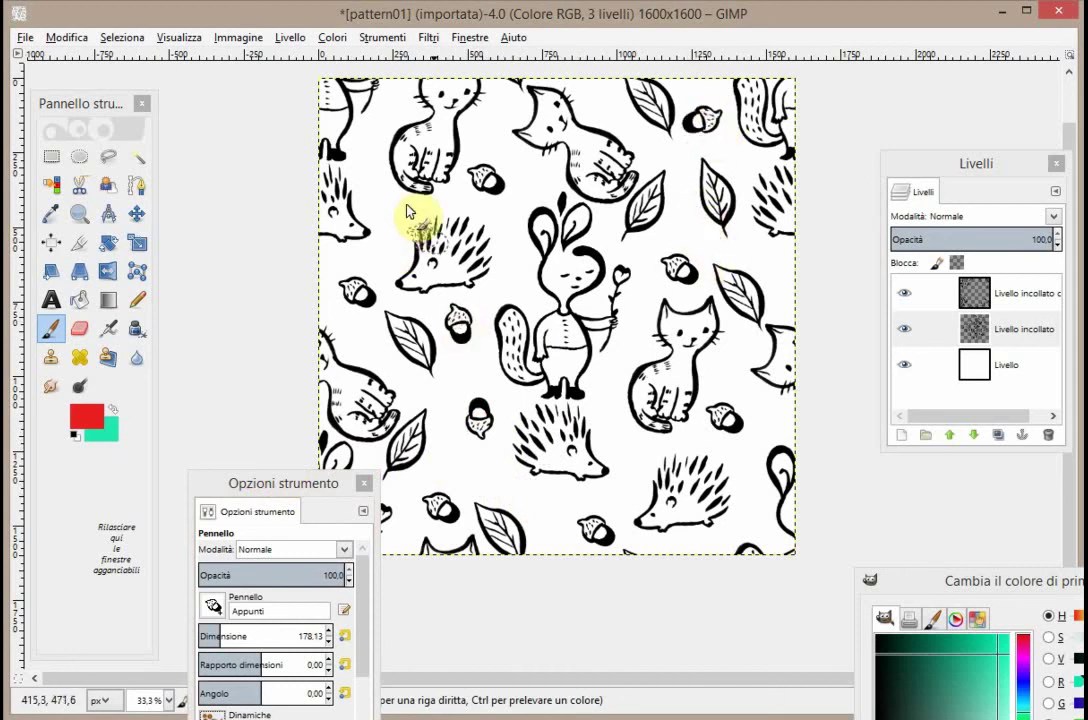
drag(291, 486, 215, 408)
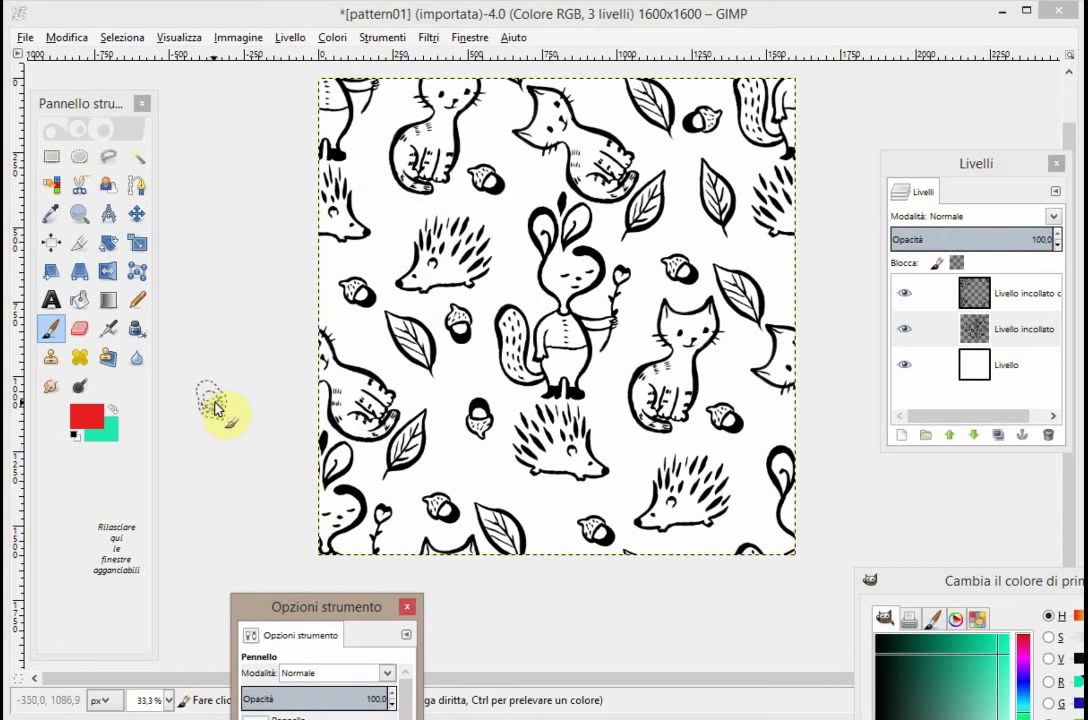
- Merge the pasted layers down twice into the single 'Livello' layer
click(1000, 293)
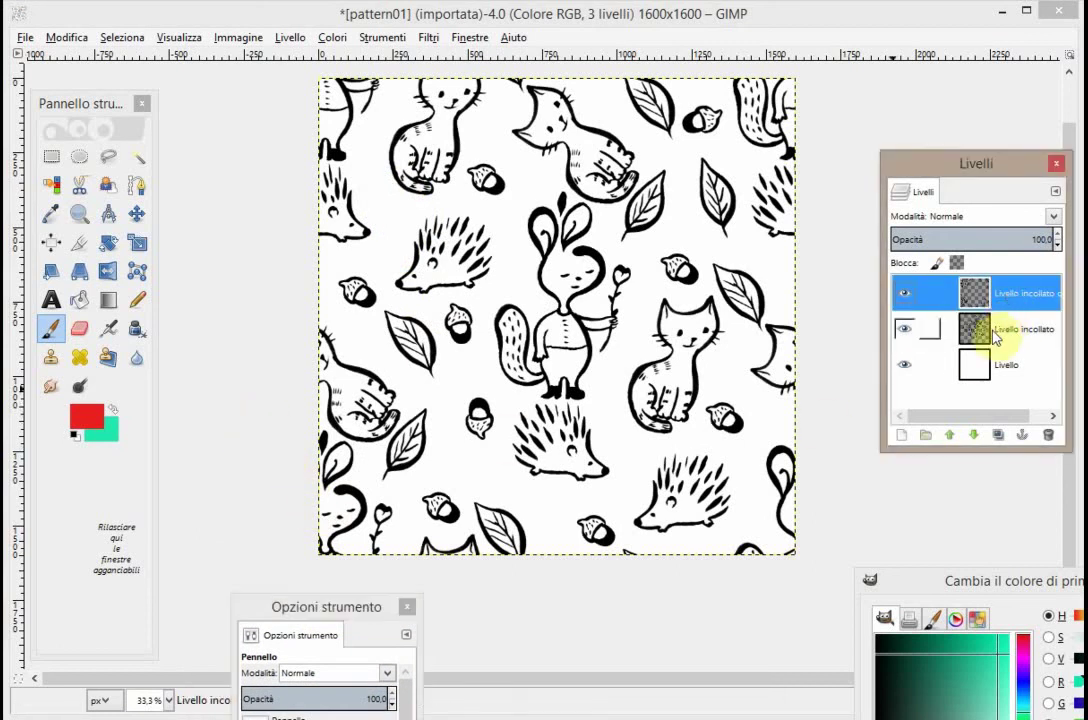
drag(995, 338, 233, 78)
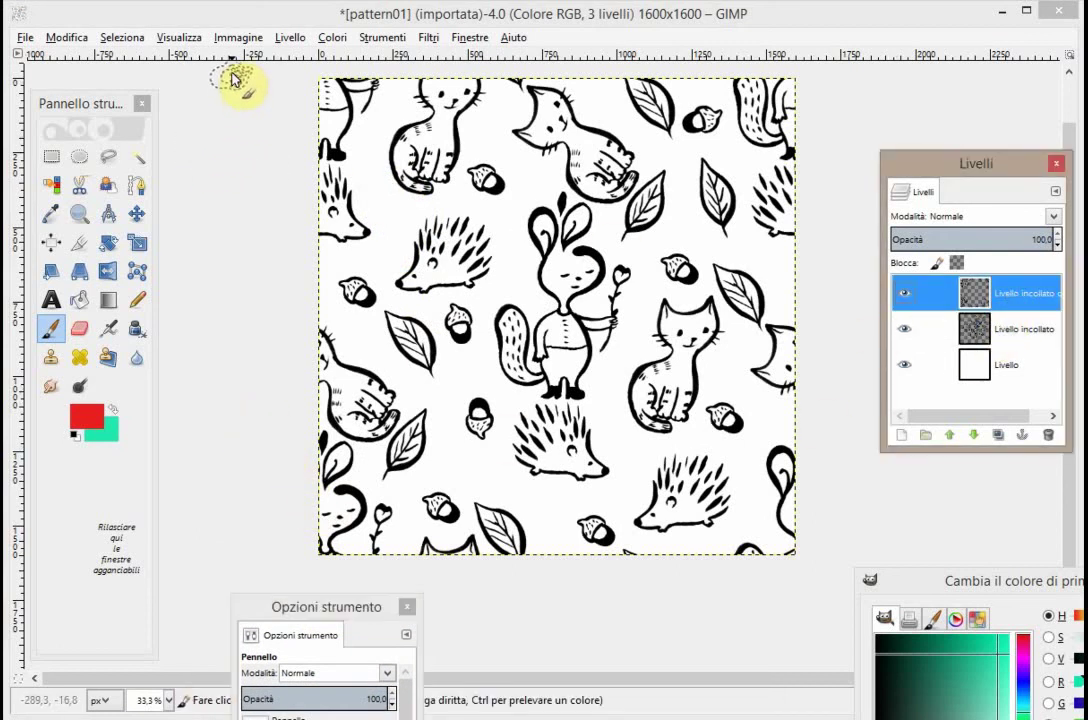
click(290, 37)
click(297, 145)
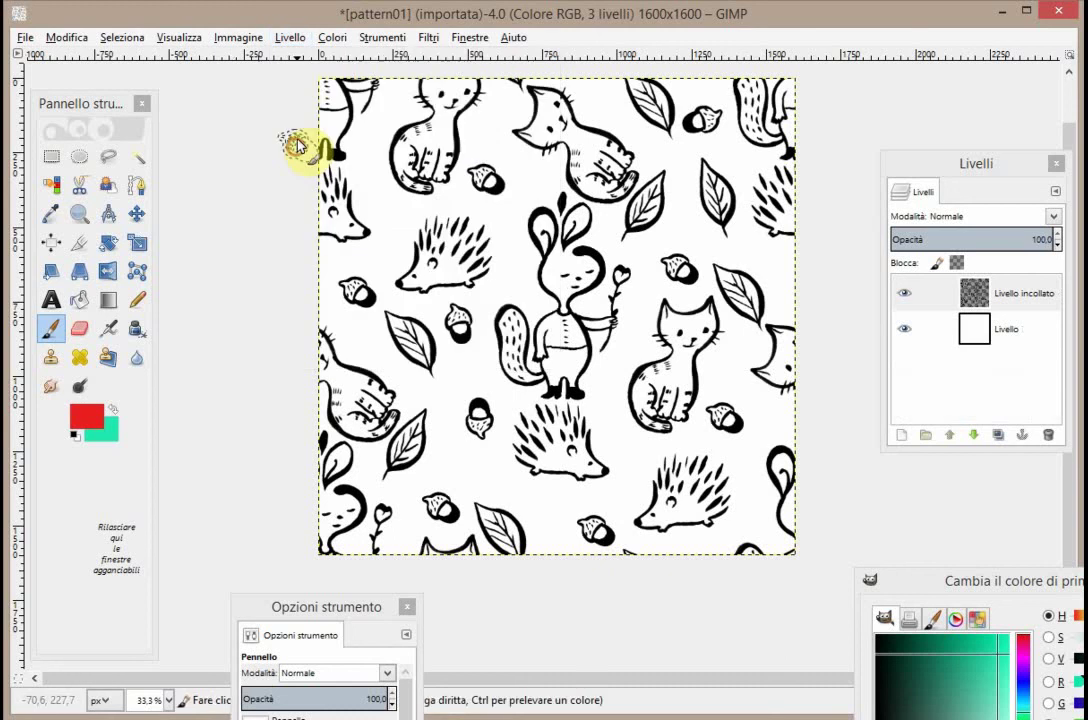
click(290, 37)
click(291, 151)
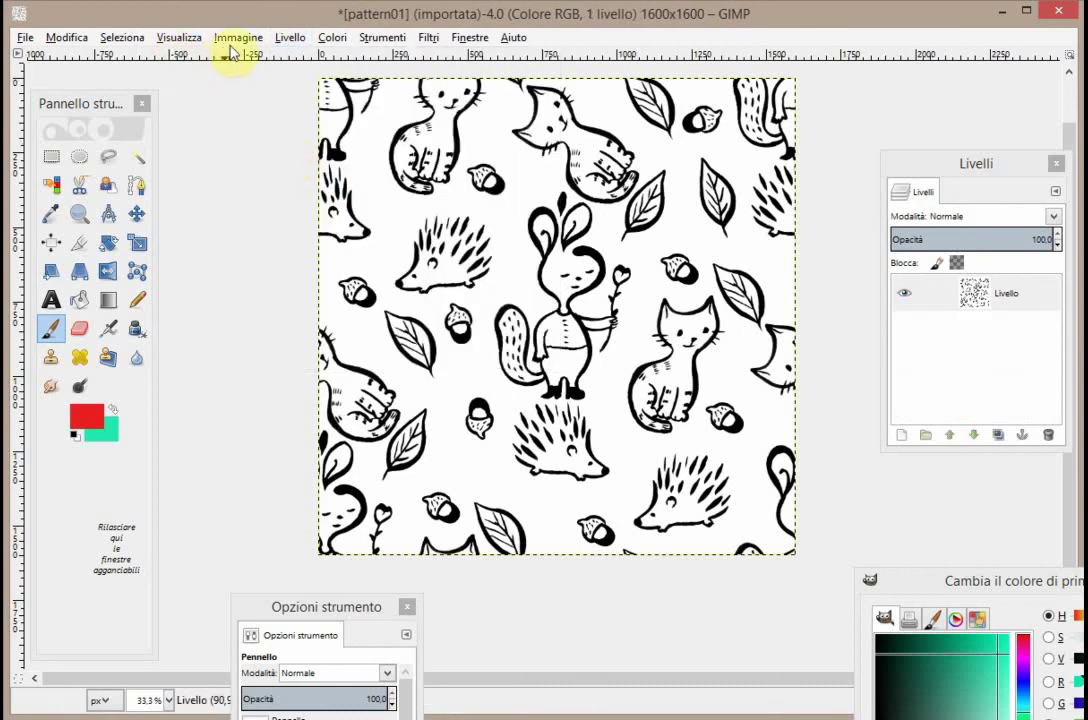
- Scale the tile image to 800 × 800 pixels
click(70, 38)
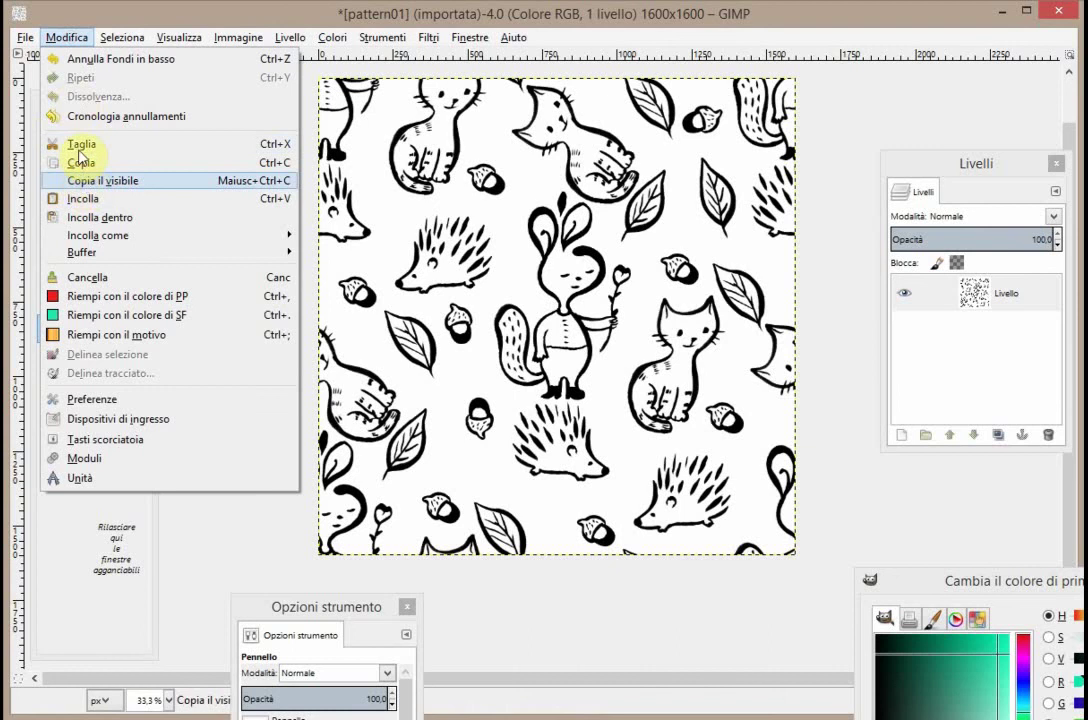
click(124, 38)
click(240, 38)
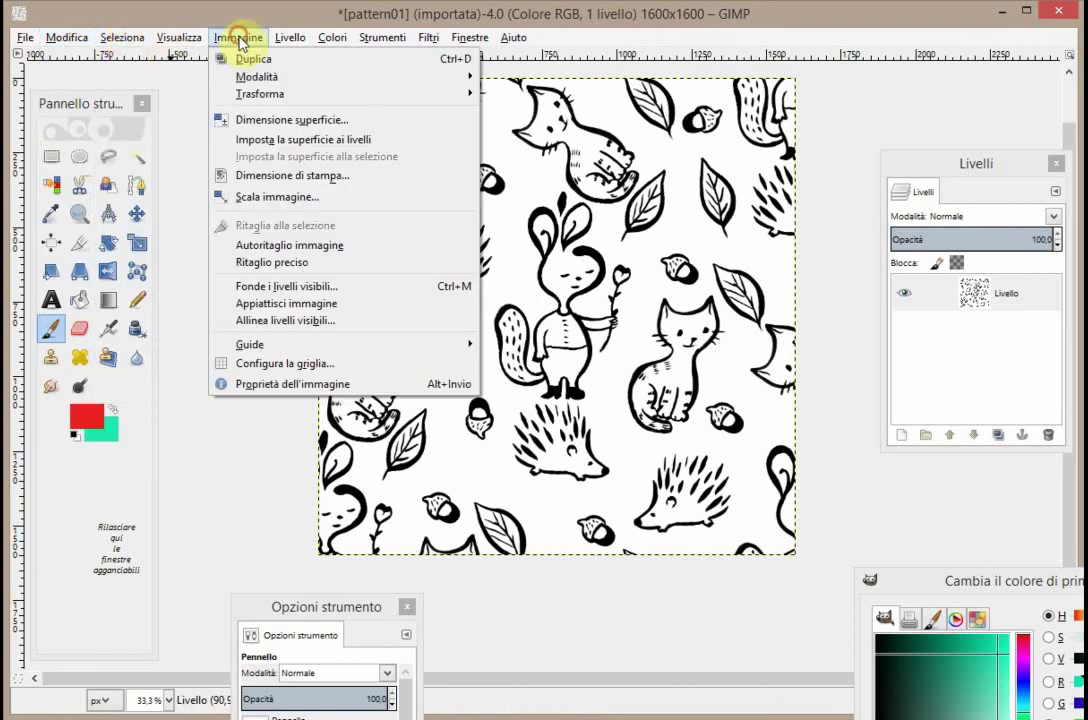
mouse_move(260, 94)
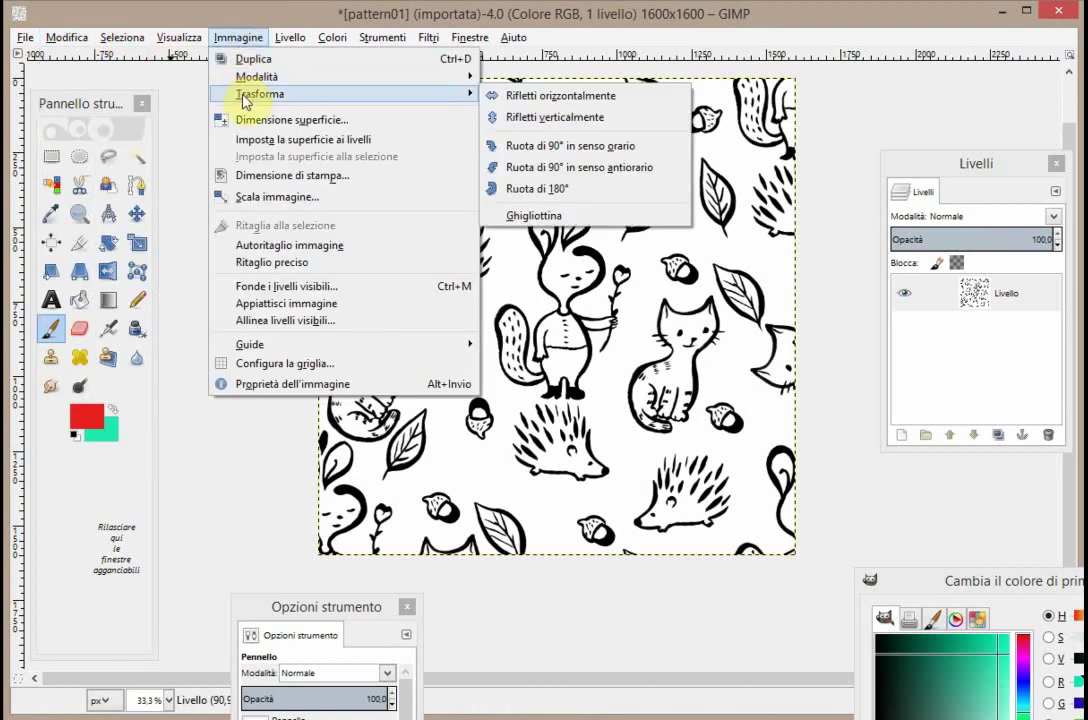
click(245, 197)
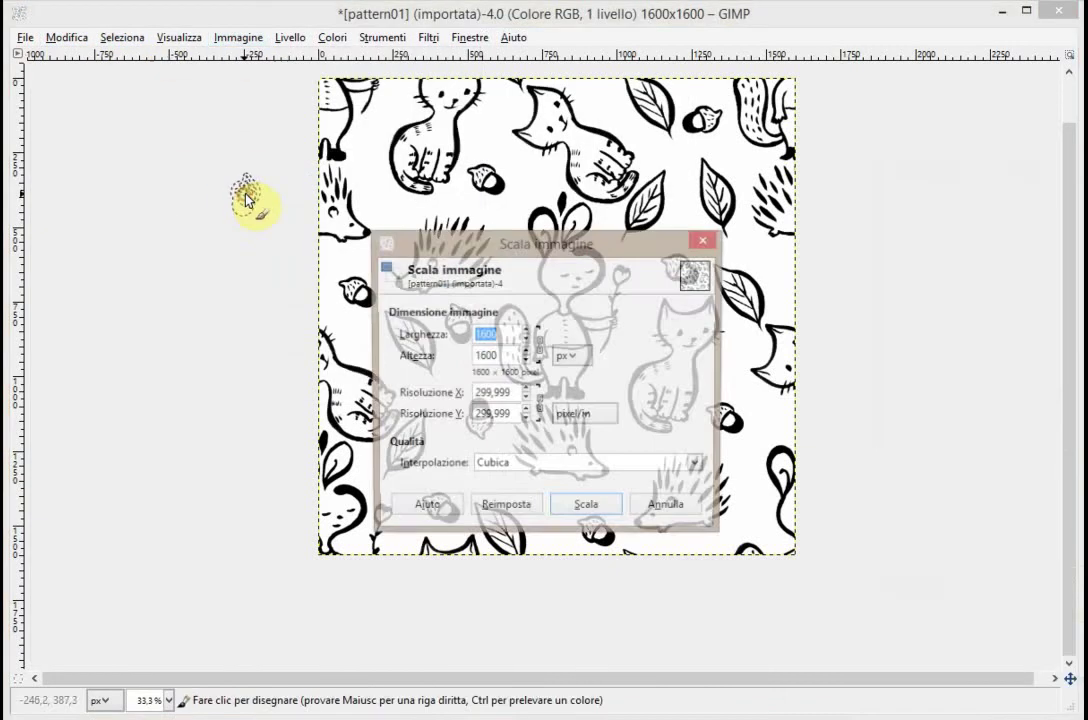
text(800)
click(499, 355)
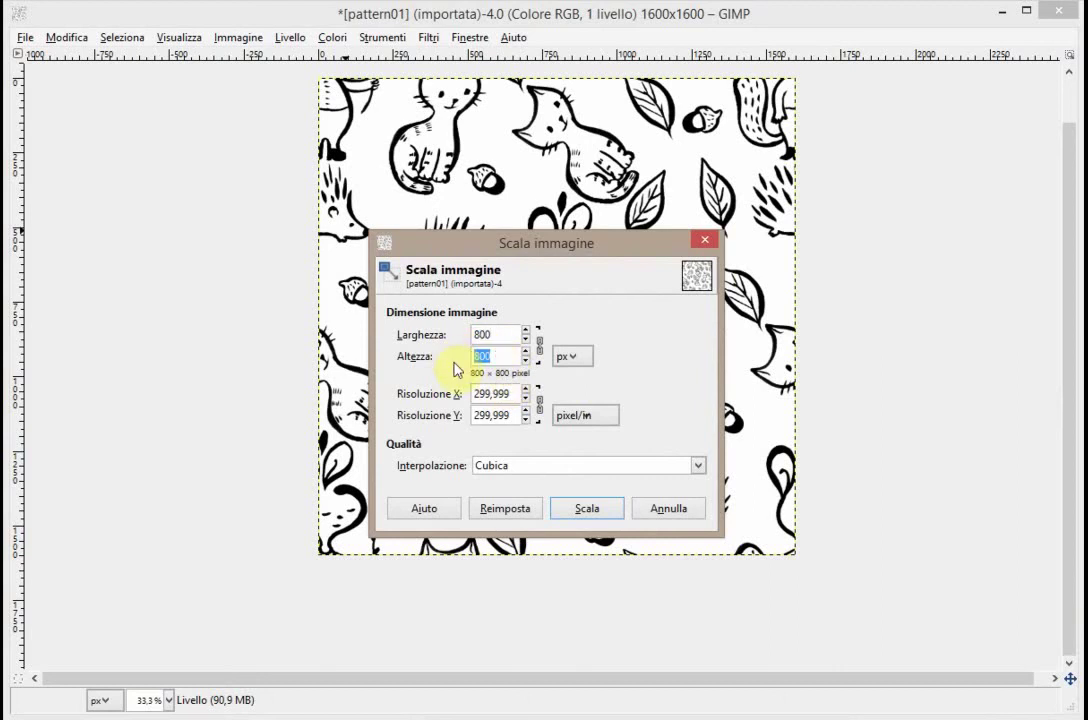
click(580, 510)
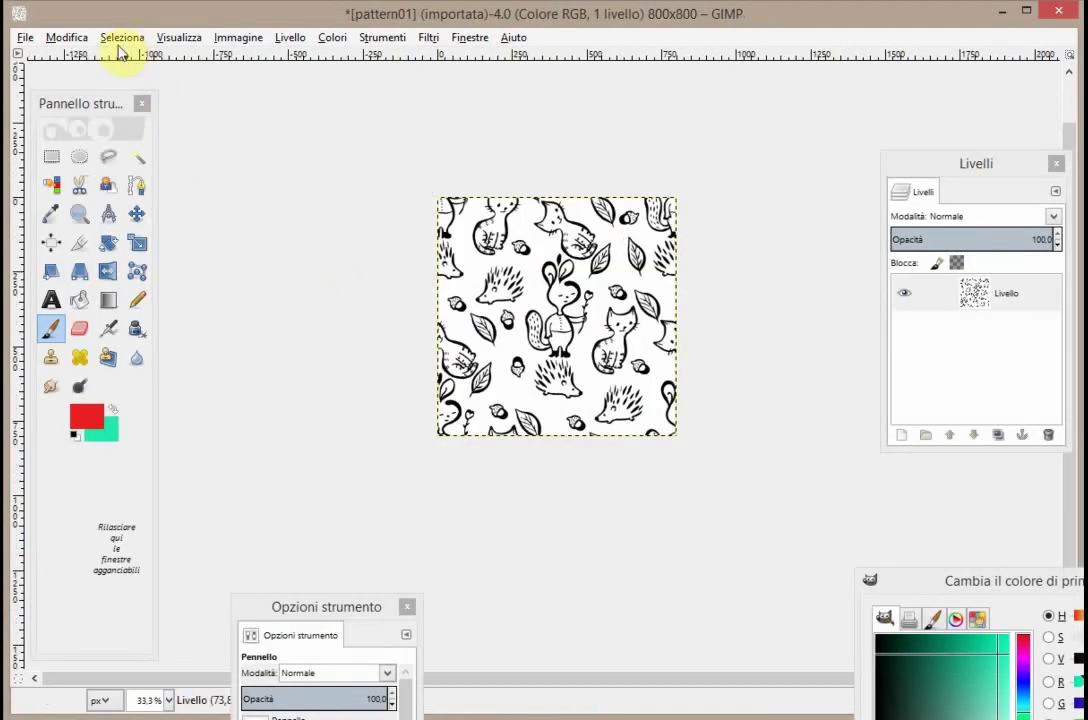
- Select all, copy, and paste the tile as a new pattern named 'miopattern'
click(67, 38)
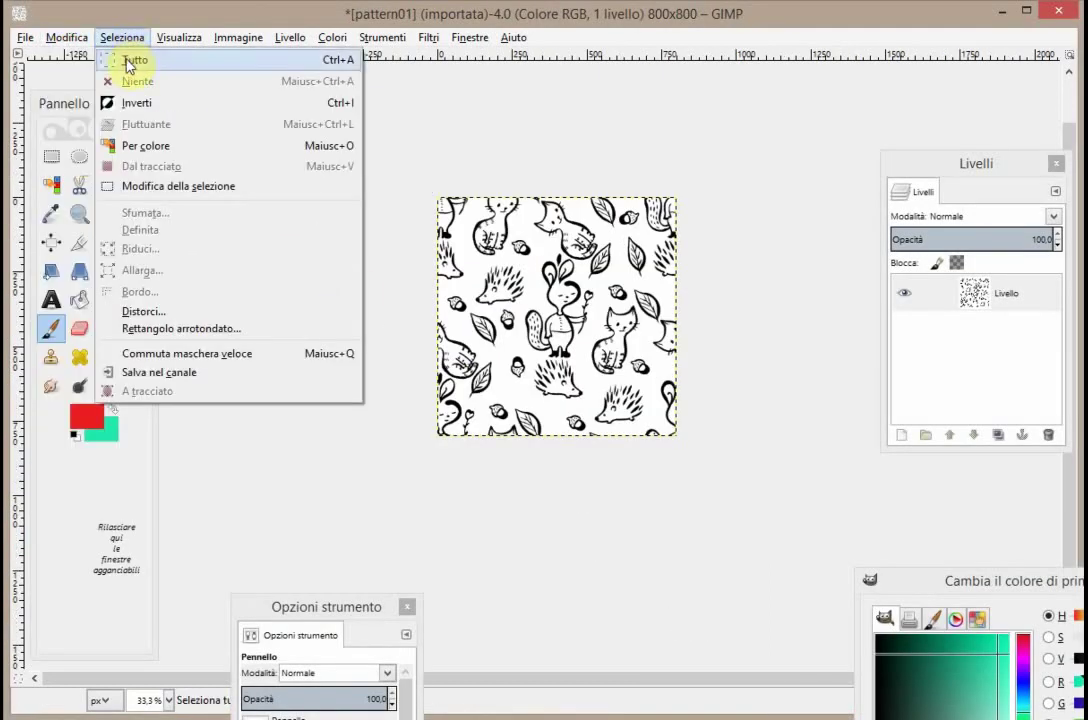
click(134, 60)
click(60, 38)
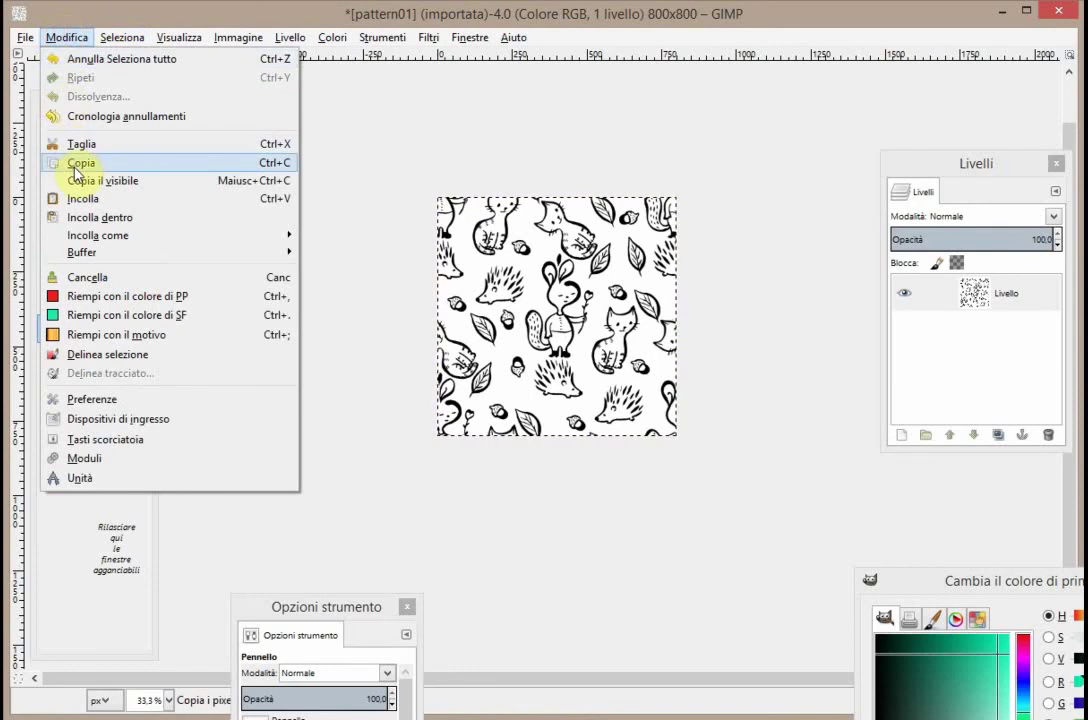
click(74, 167)
click(67, 38)
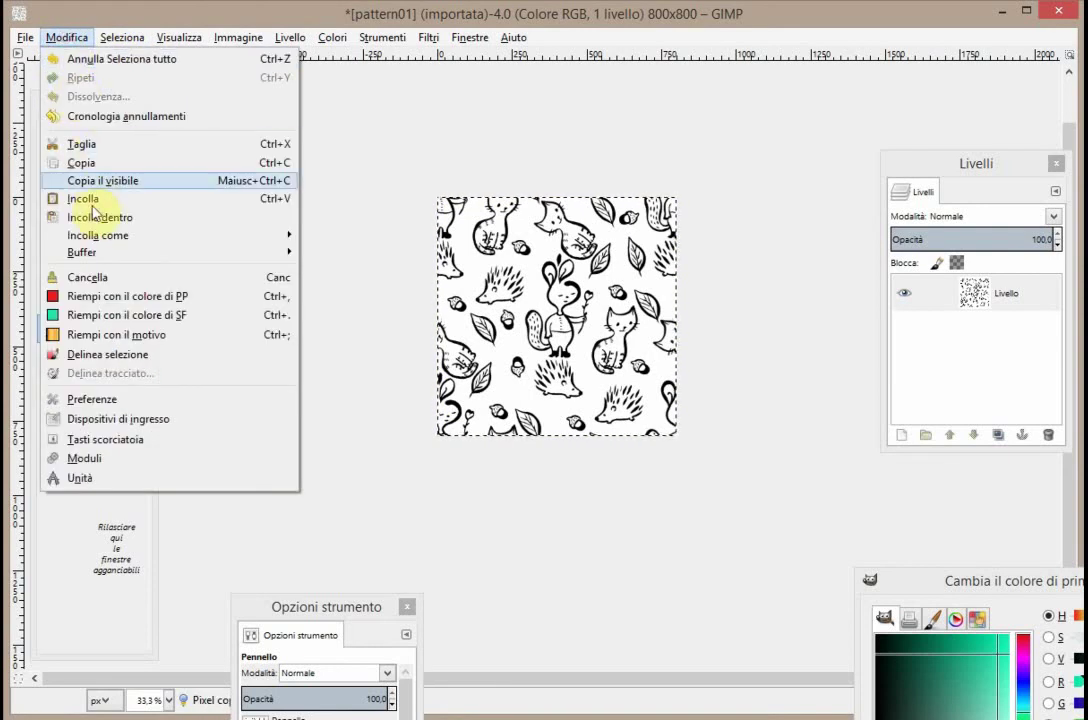
mouse_move(98, 235)
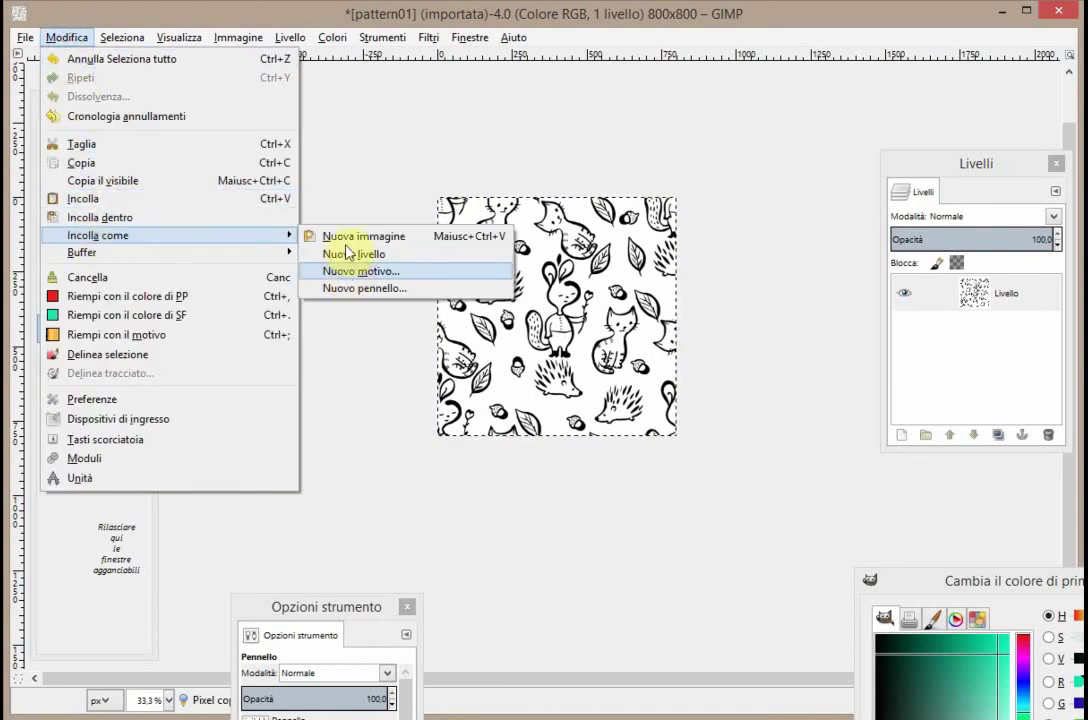
click(347, 271)
text(miopatter)
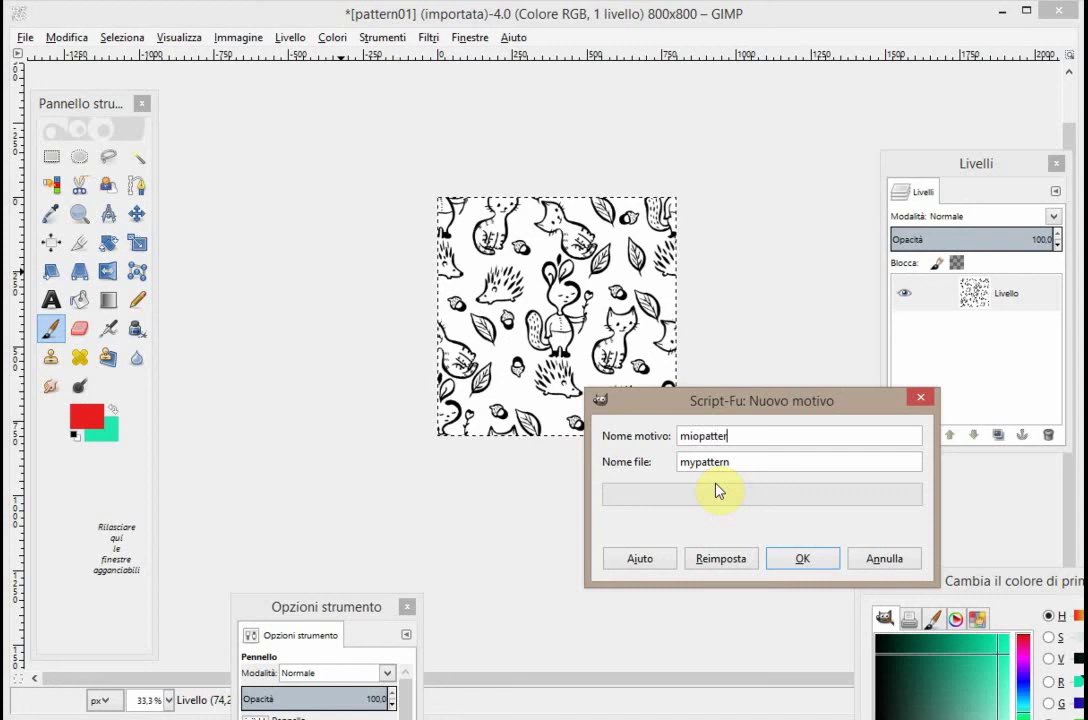
text(n)
click(792, 559)
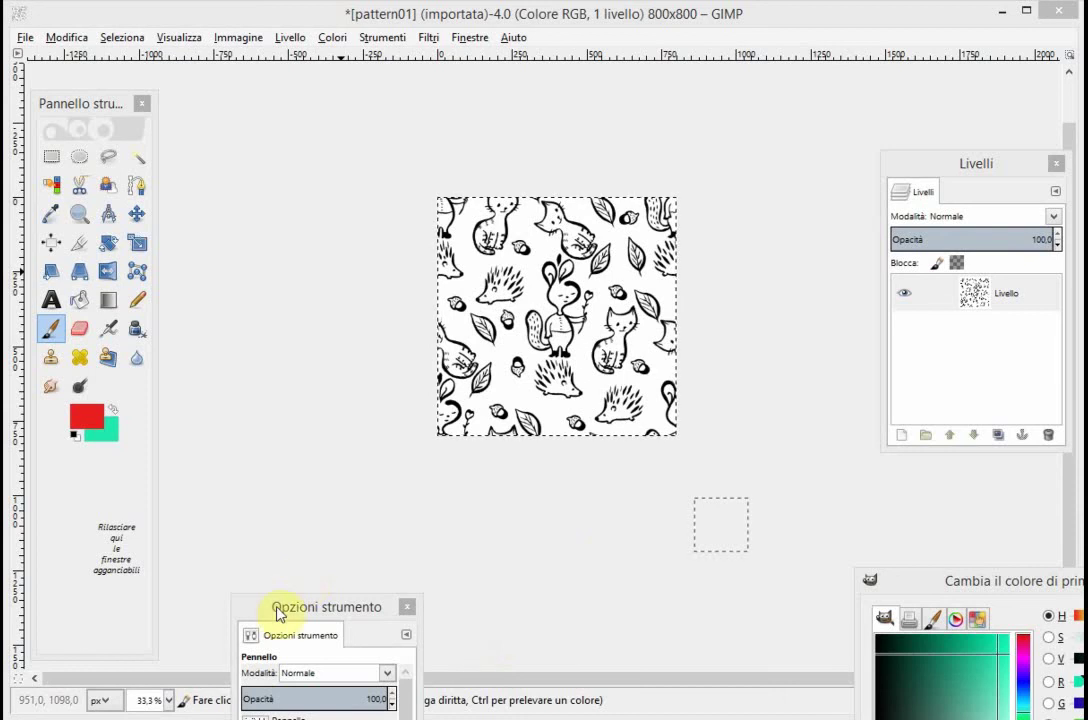
drag(278, 613, 247, 385)
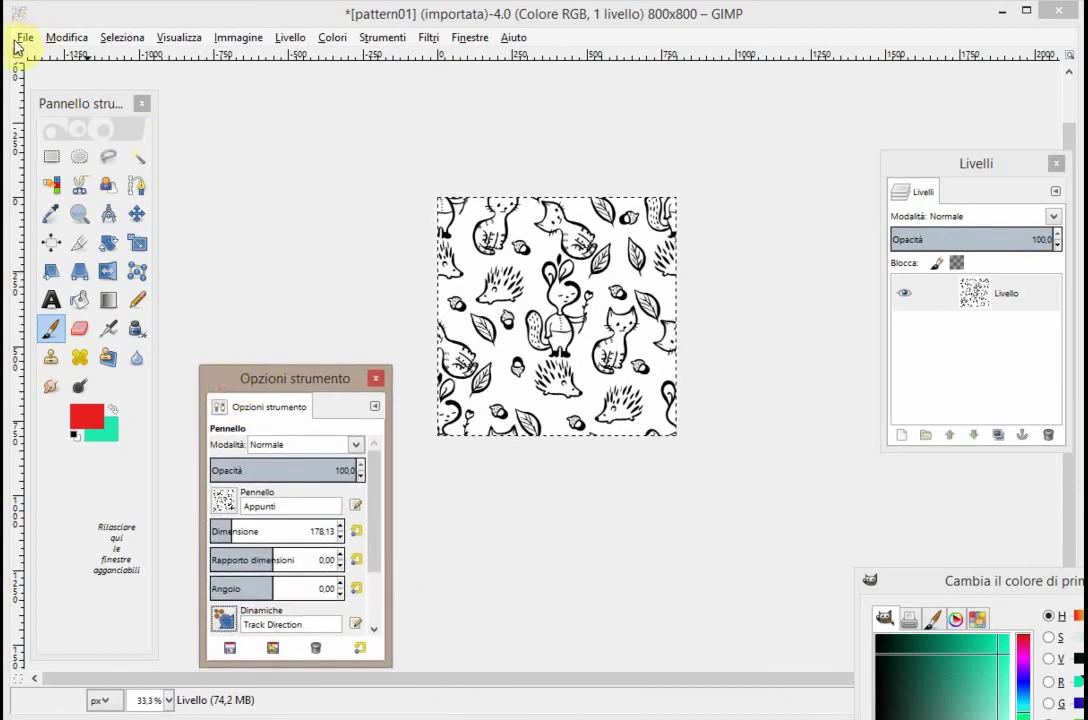
- Create a new image from the A4 (300ppi) template
click(22, 40)
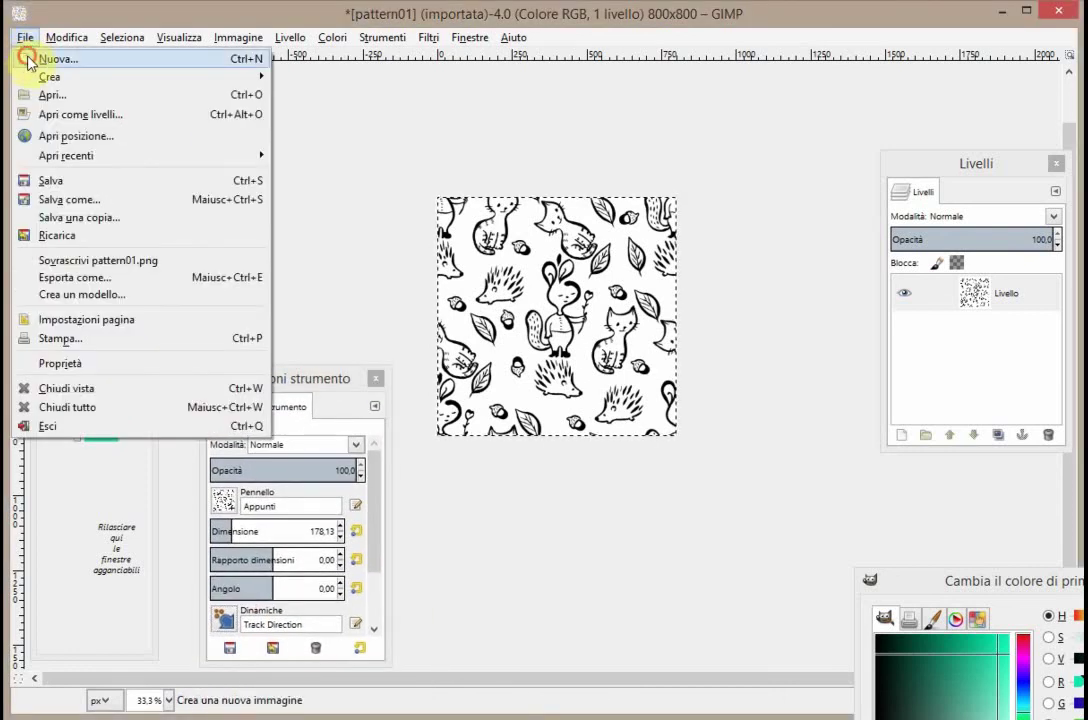
click(25, 58)
click(912, 301)
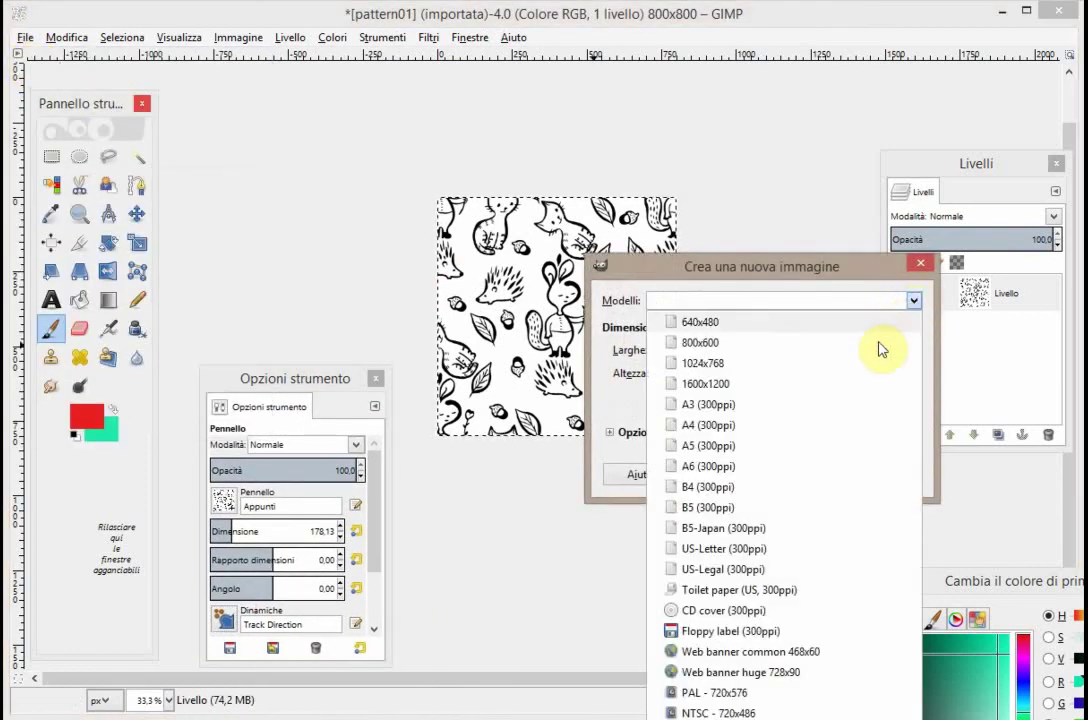
click(818, 434)
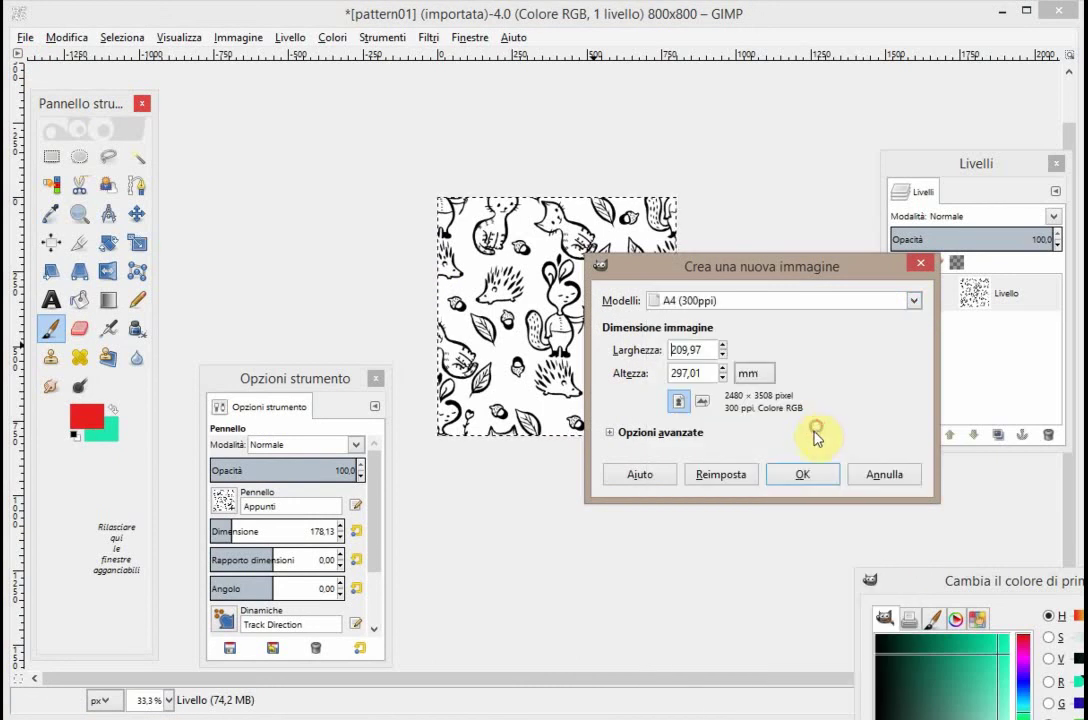
click(797, 480)
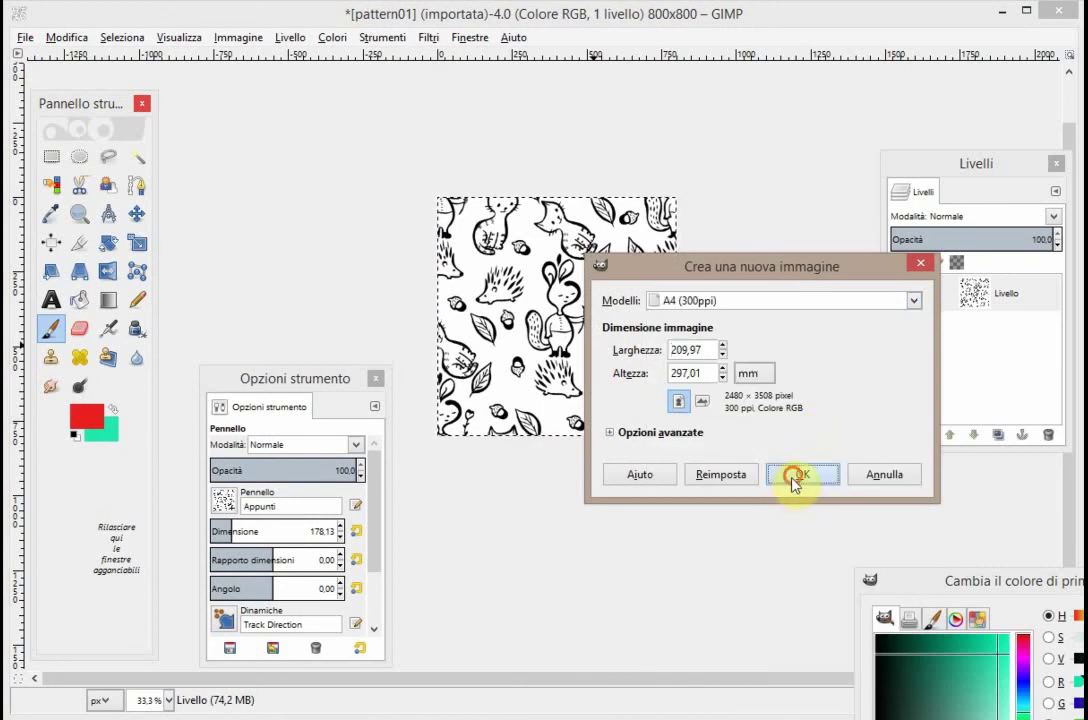
drag(617, 128, 695, 62)
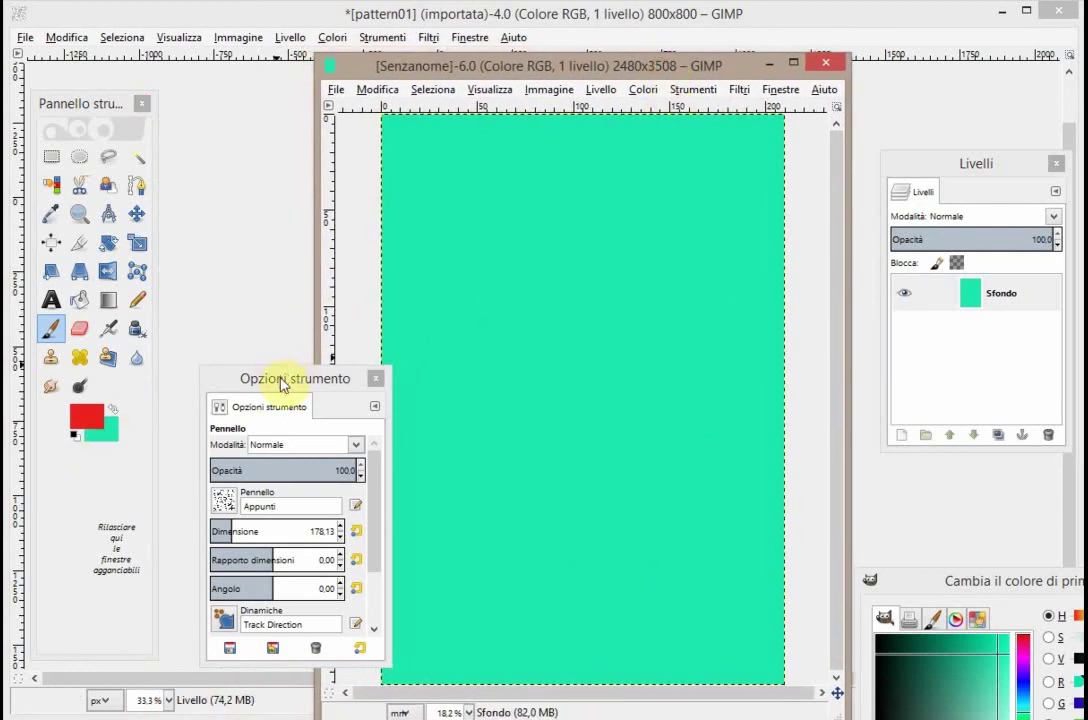
drag(282, 381, 215, 438)
- Fill the A4 page with the doodle pattern and zoom in to inspect the seams
click(377, 89)
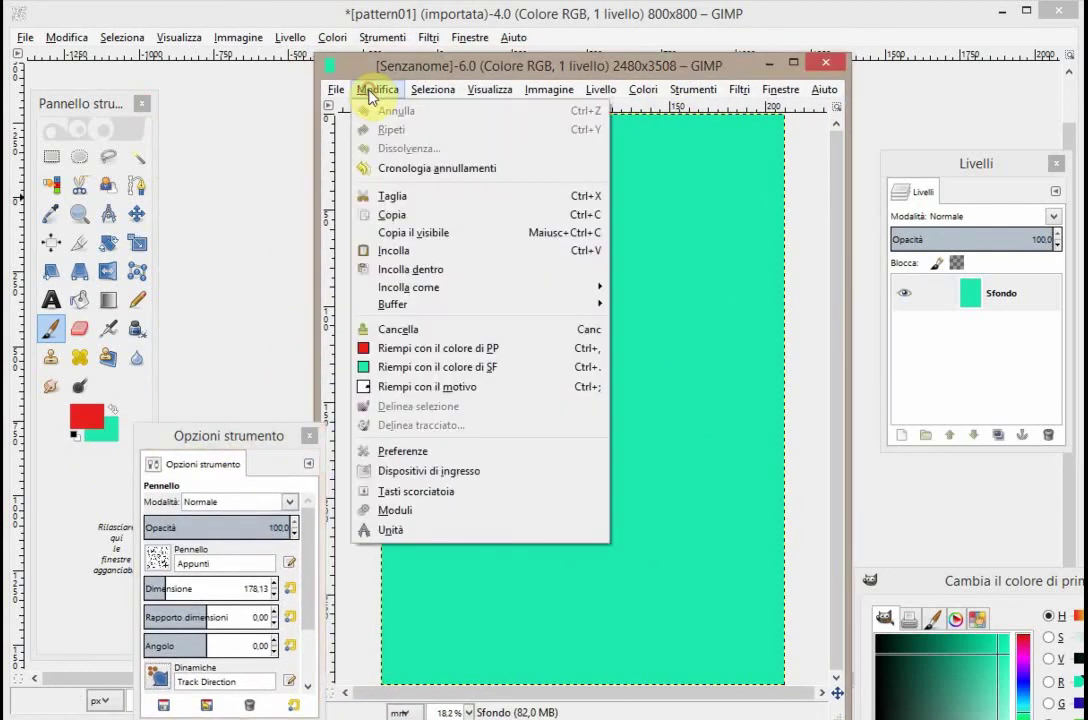
click(377, 92)
click(378, 387)
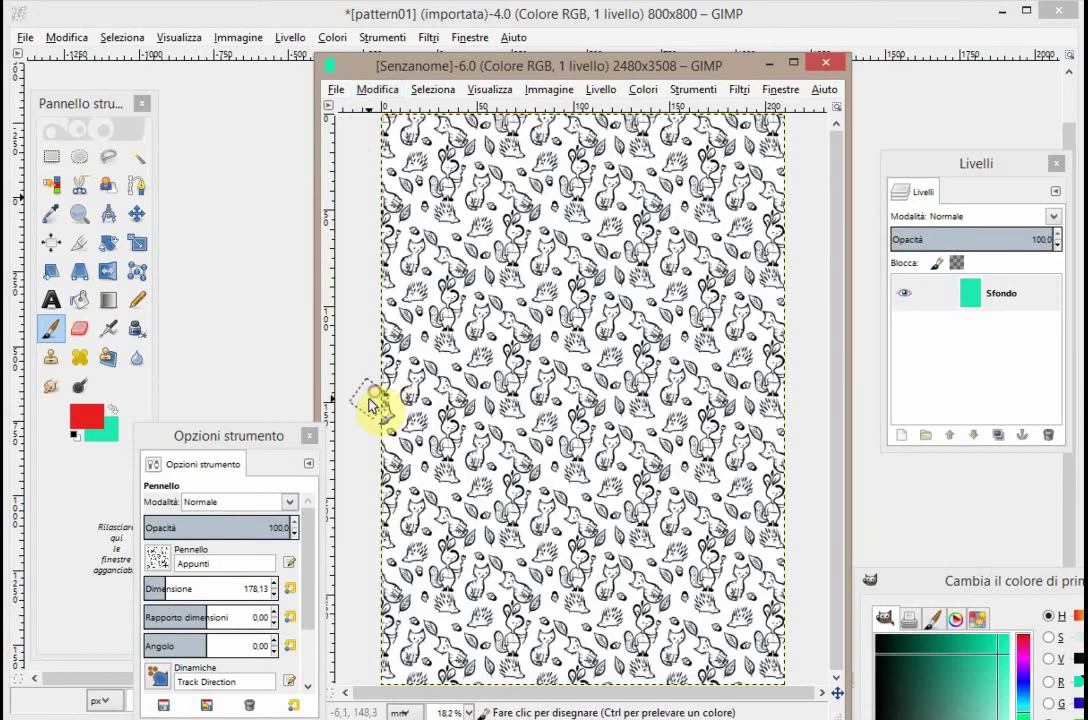
click(79, 213)
click(525, 255)
click(510, 238)
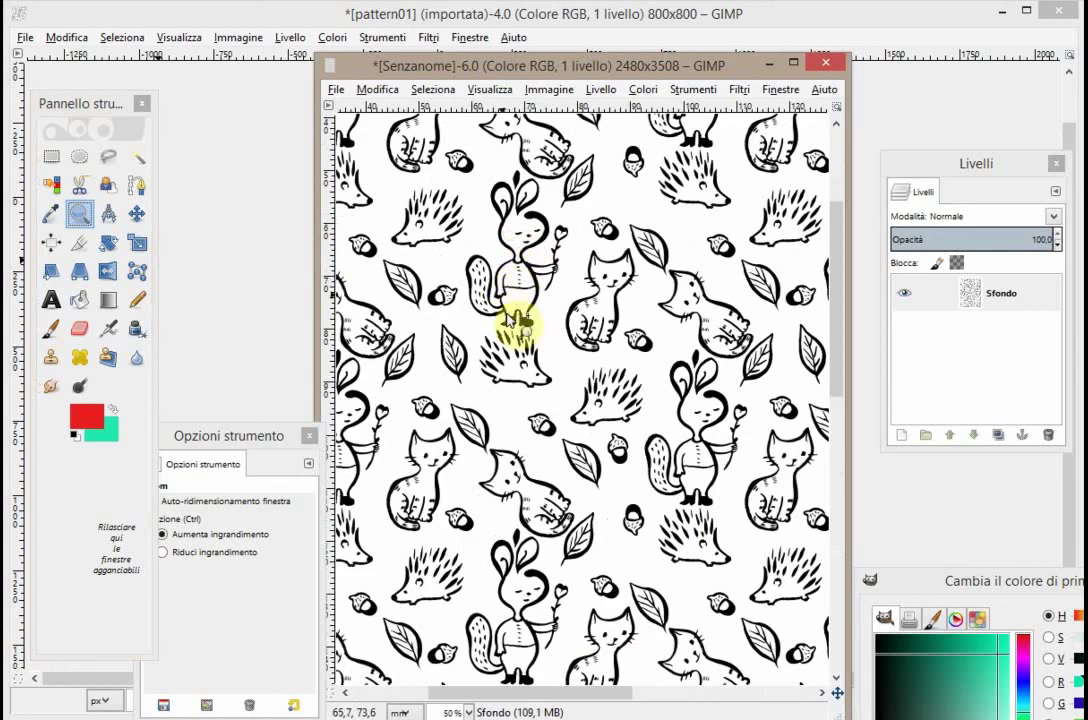
drag(498, 692, 595, 692)
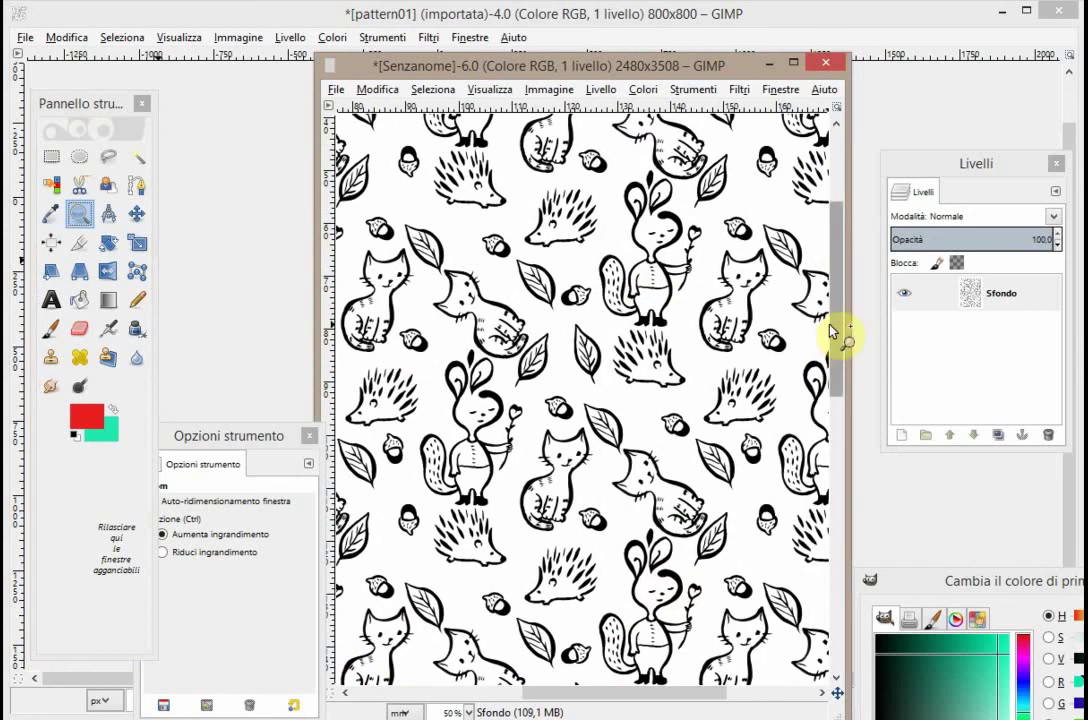
drag(838, 333, 848, 234)
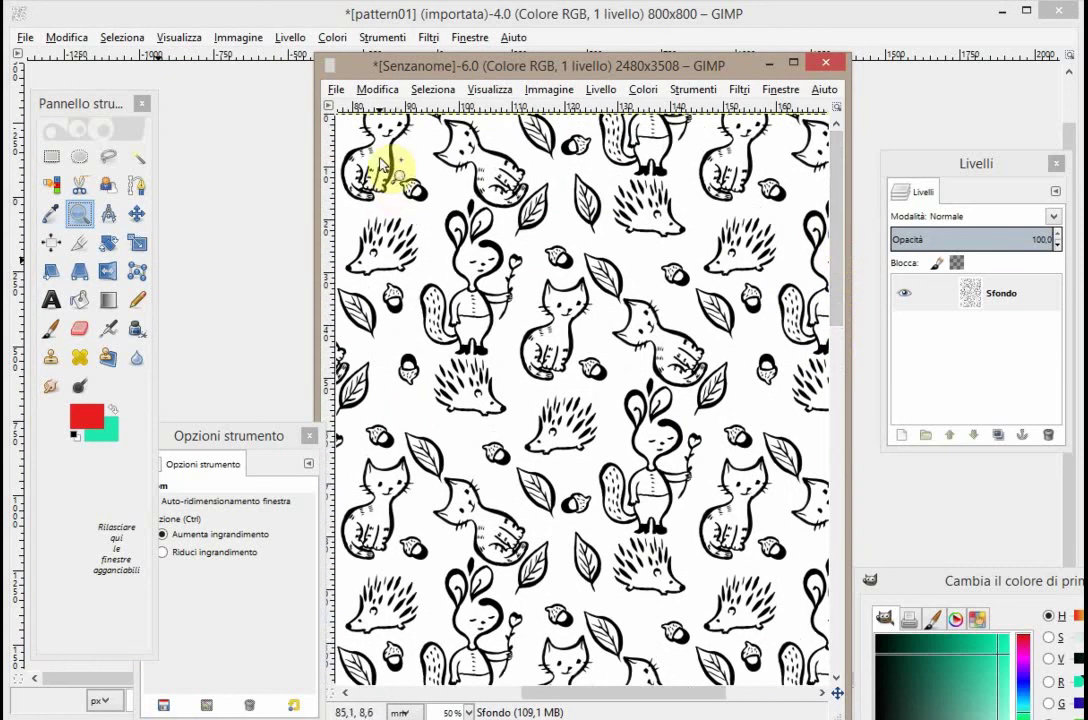